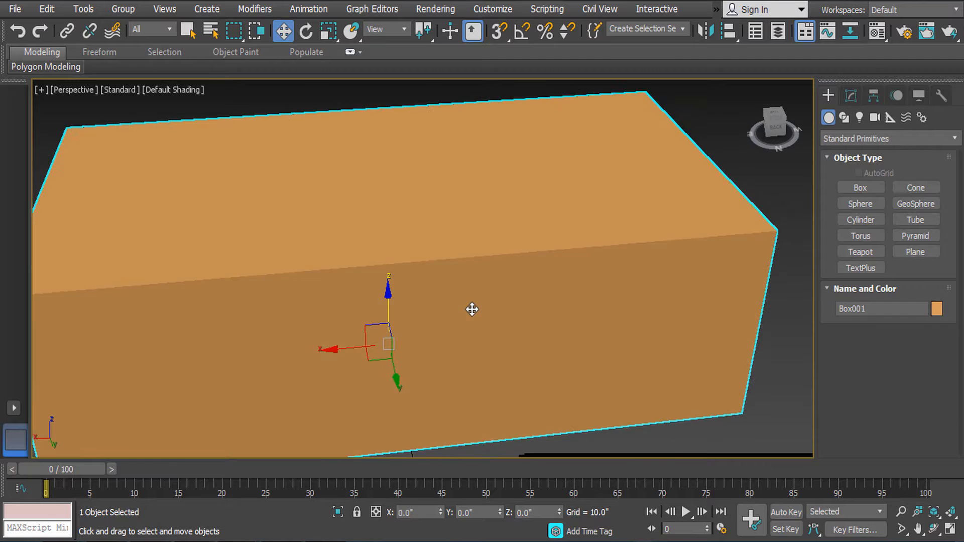
scroll(447, 286, "down", 5)
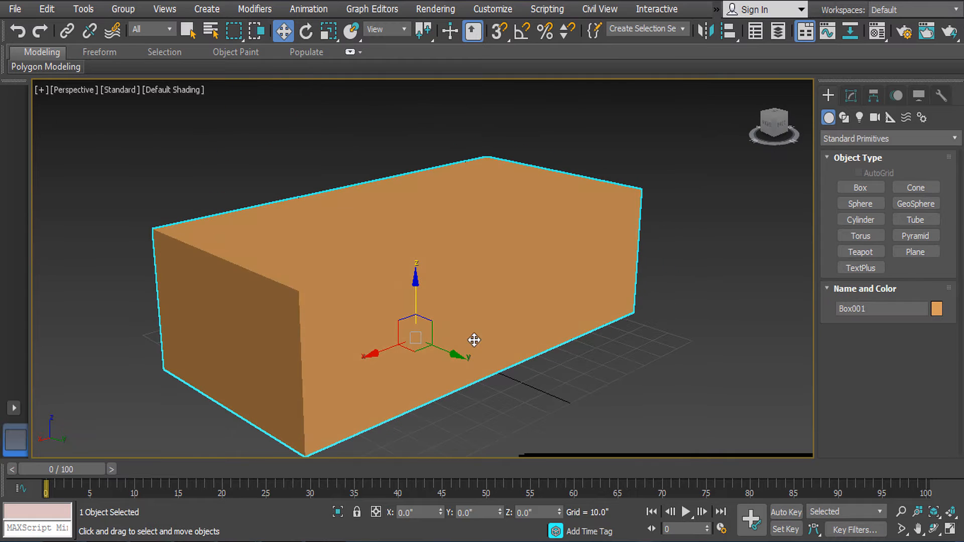
left_click_drag(420, 275, 355, 295)
key("ctrl+z")
key("ctrl+z")
Examine the box from different angles and distances, switching between the four-viewport layout and the full perspective view.
middle_click_drag(547, 438, 597, 299, "alt")
key("alt+w")
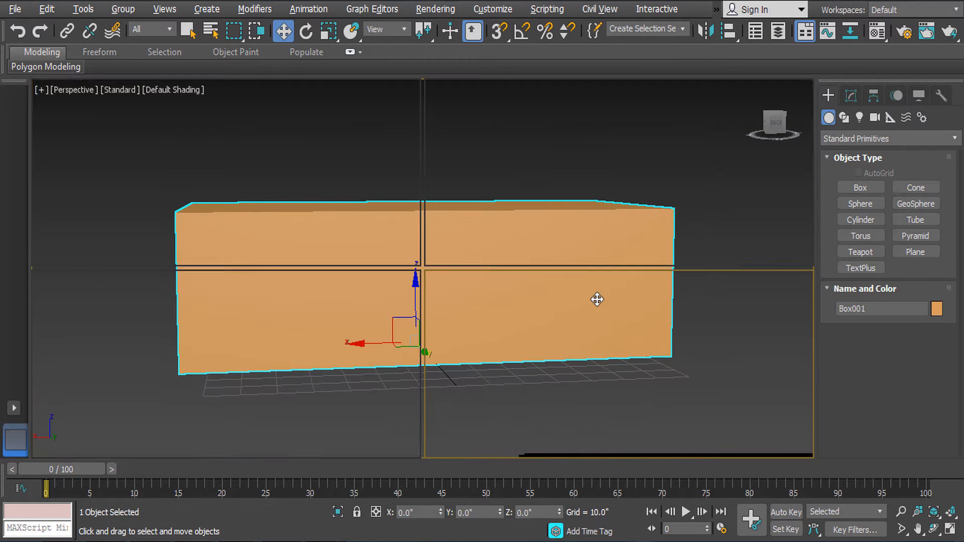
key("alt+w")
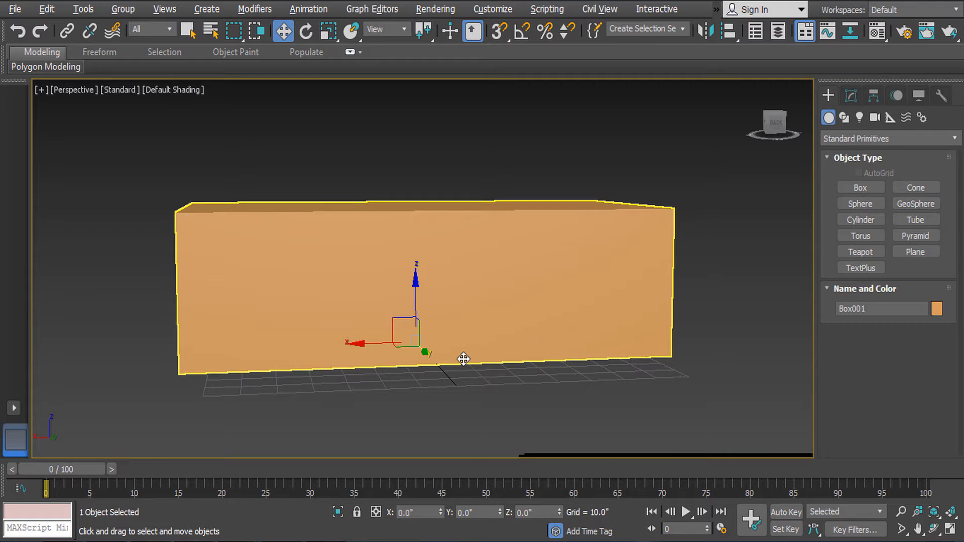
middle_click_drag(462, 357, 535, 317, "alt")
scroll(522, 347, "down", 5)
scroll(522, 347, "up", 5)
scroll(525, 349, "down", 5)
scroll(563, 357, "up", 5)
scroll(637, 363, "down", 3)
Compare wireframe and shaded display of the box in the perspective viewport, and turn on edged faces in shaded display.
key("F3")
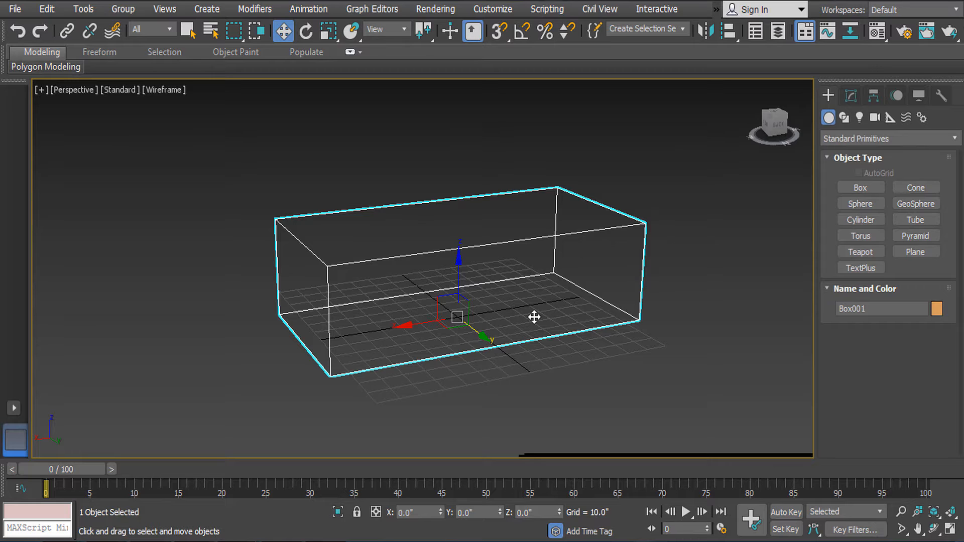
key("F3")
key("F3")
key("F3")
key("F3")
key("F3")
key("F4")
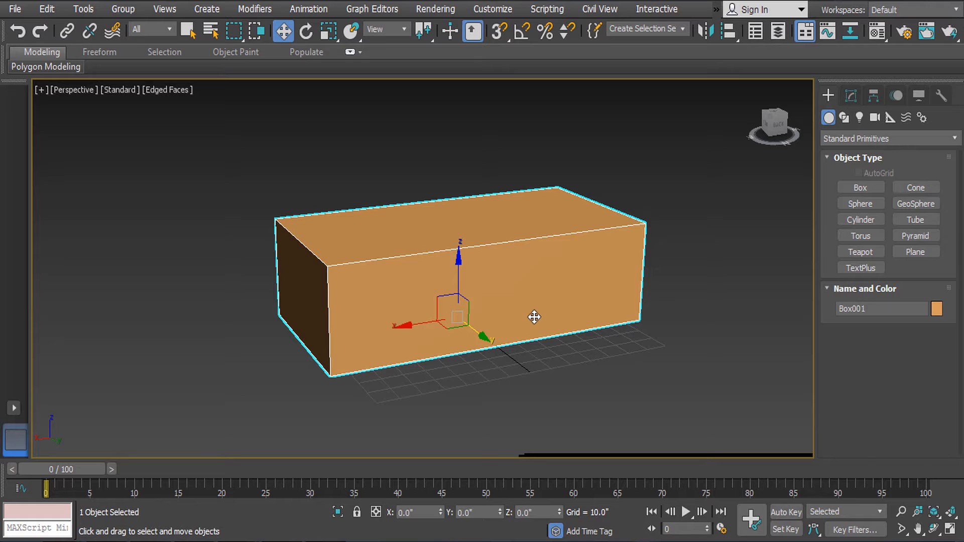
left_click_drag(398, 157, 453, 403)
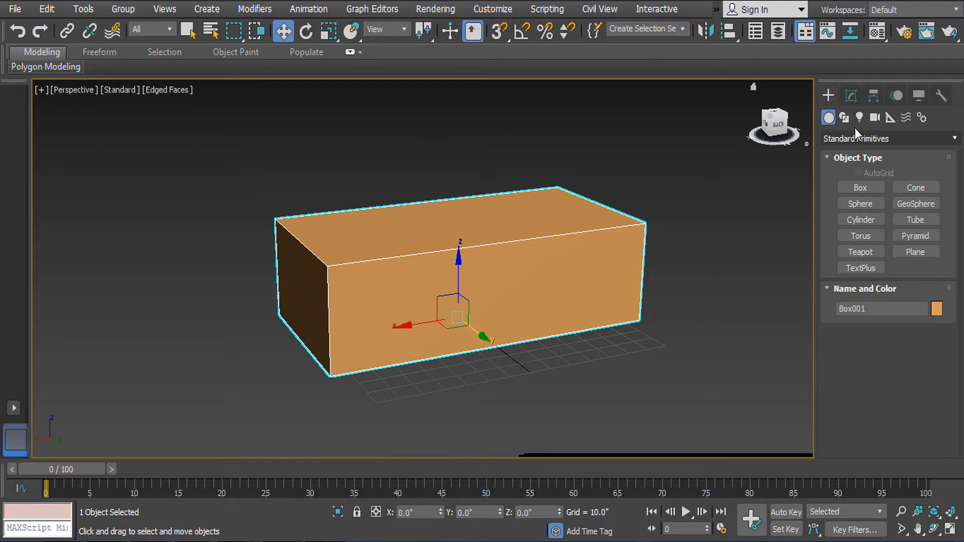
Increase the box's length to about 94.5 inches in its creation parameters.
left_click(851, 96)
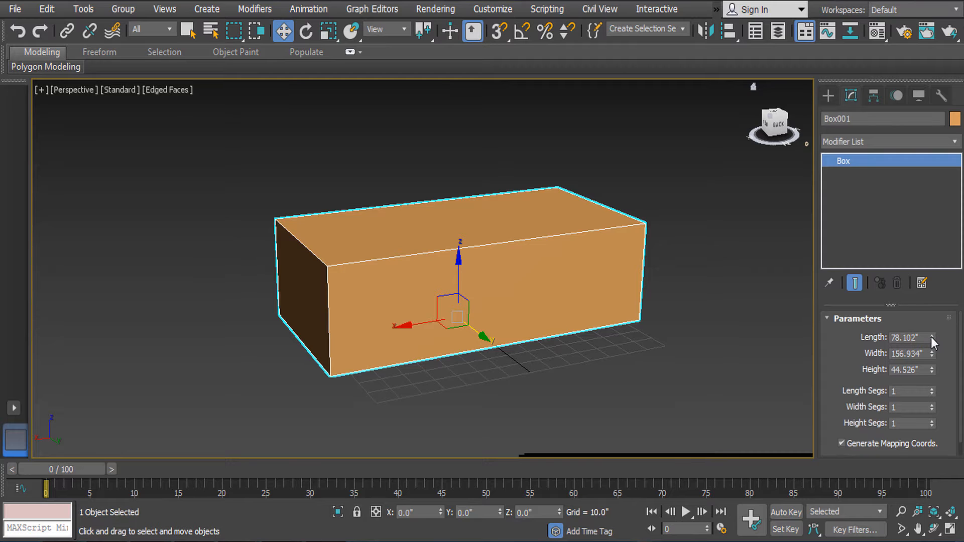
left_click_drag(932, 341, 938, 321)
Try a different width and a height of about 92.6 inches on the box, undoing each change.
mouse_move(933, 361)
left_mouse_down()
mouse_move(933, 341)
mouse_move(934, 392)
mouse_move(941, 345)
left_mouse_up()
key("ctrl+z")
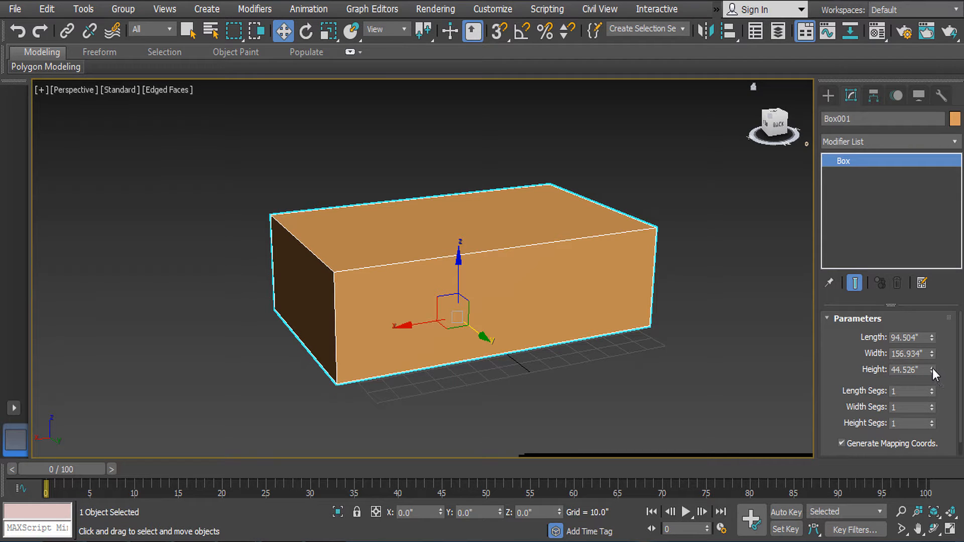
mouse_move(933, 369)
left_mouse_down()
mouse_move(933, 330)
mouse_move(945, 402)
mouse_move(946, 383)
left_mouse_up()
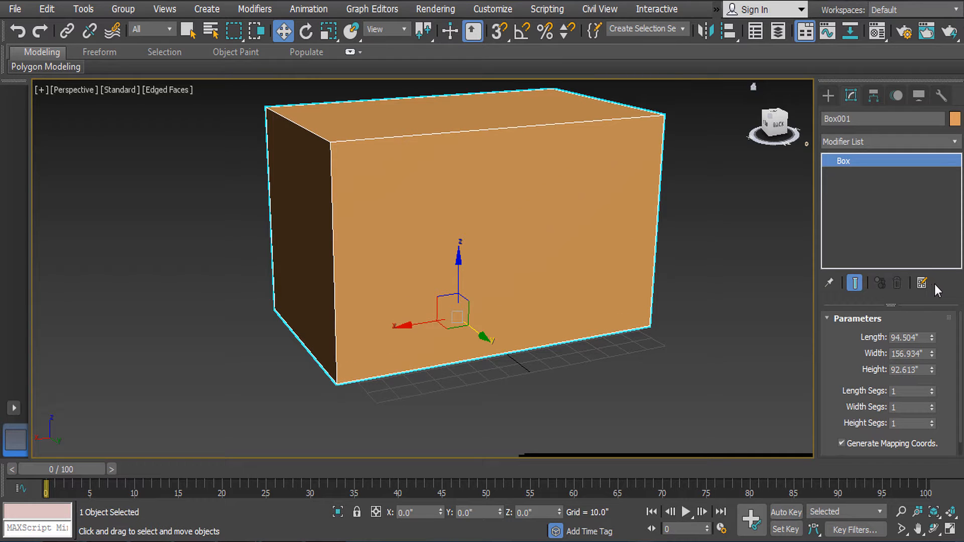
key("ctrl+z")
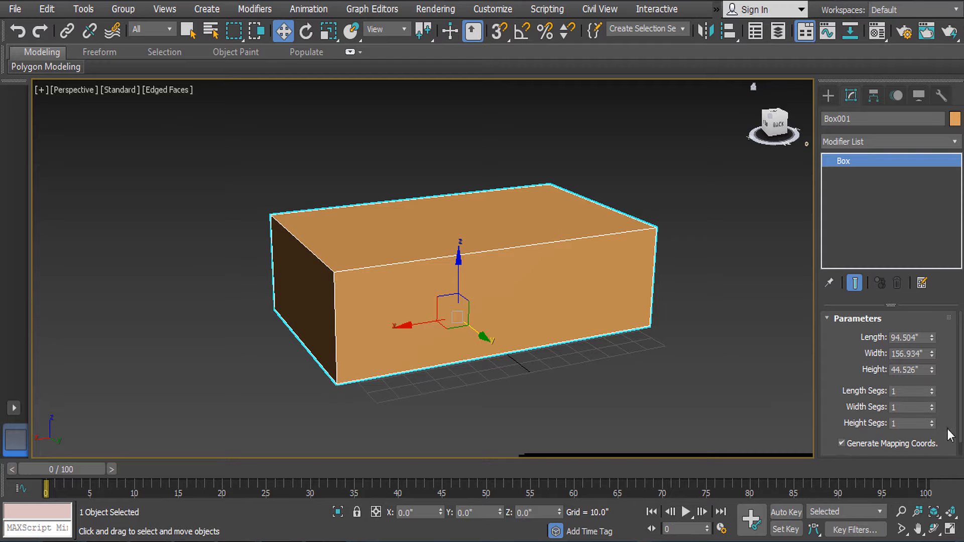
Subdivide the box into 6 length segments, 10 width segments and 2 height segments, checking the divisions from several sides.
mouse_move(931, 394)
left_mouse_down()
mouse_move(921, 357)
mouse_move(923, 404)
mouse_move(923, 391)
left_mouse_up()
middle_click_drag(488, 335, 540, 352, "alt")
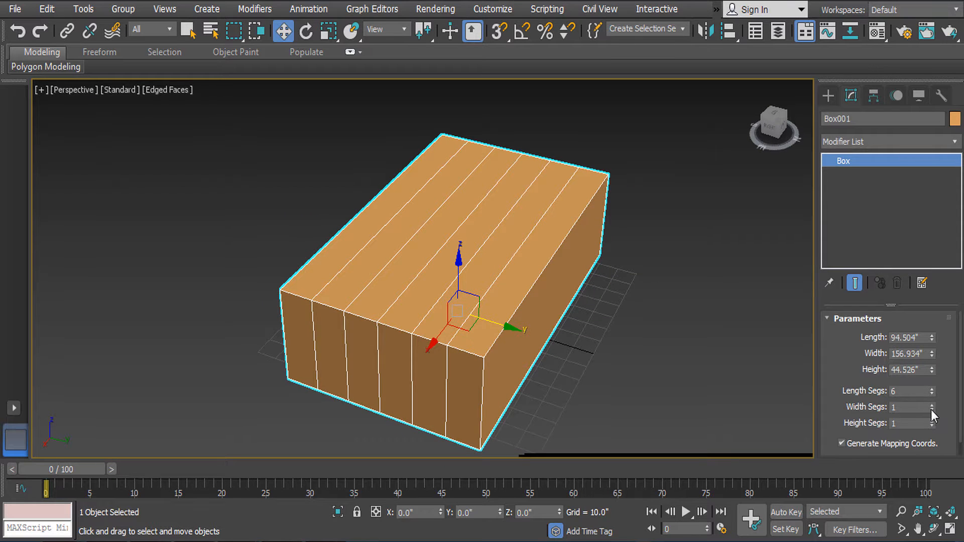
mouse_move(931, 408)
left_mouse_down()
mouse_move(931, 391)
mouse_move(931, 411)
left_mouse_up()
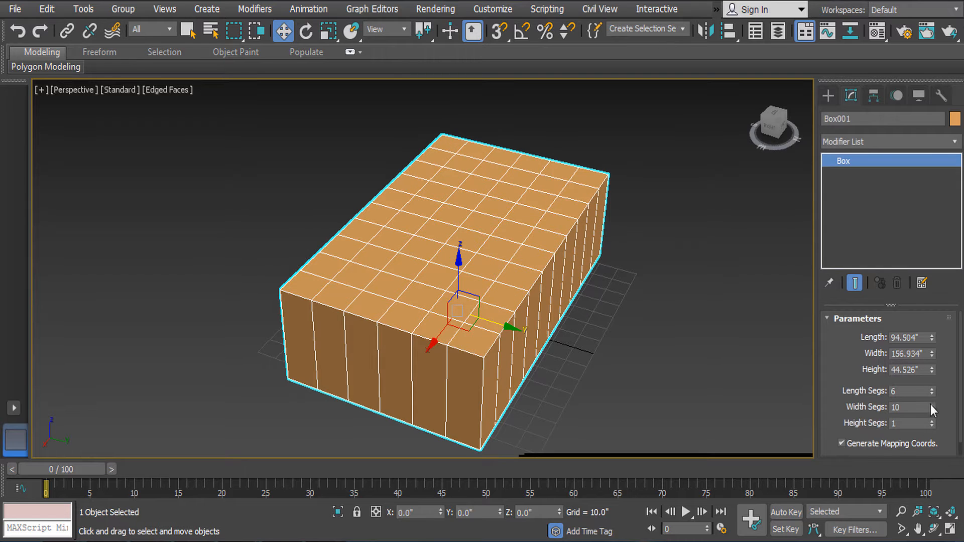
middle_click_drag(448, 337, 599, 304, "alt")
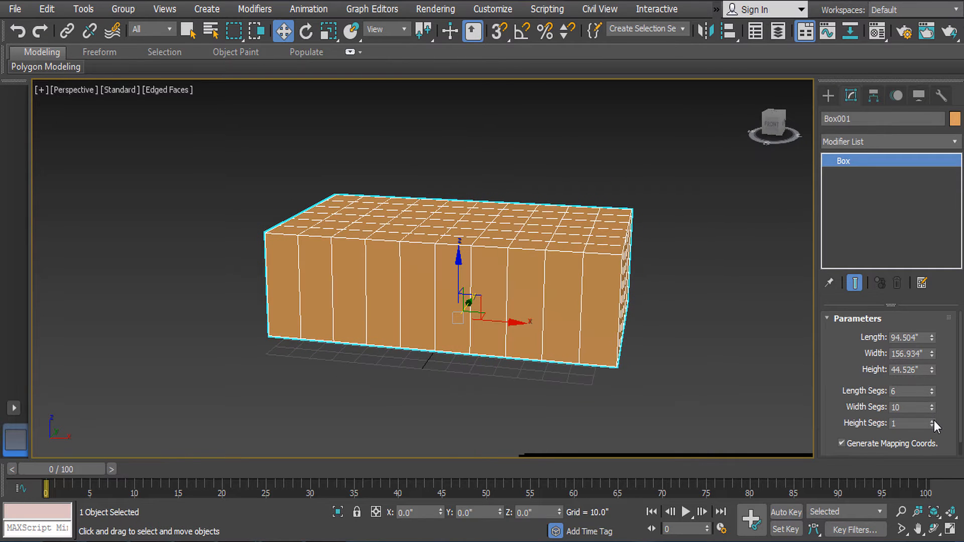
mouse_move(933, 426)
left_mouse_down()
mouse_move(930, 409)
mouse_move(932, 426)
left_mouse_up()
middle_click_drag(659, 377, 574, 357, "alt")
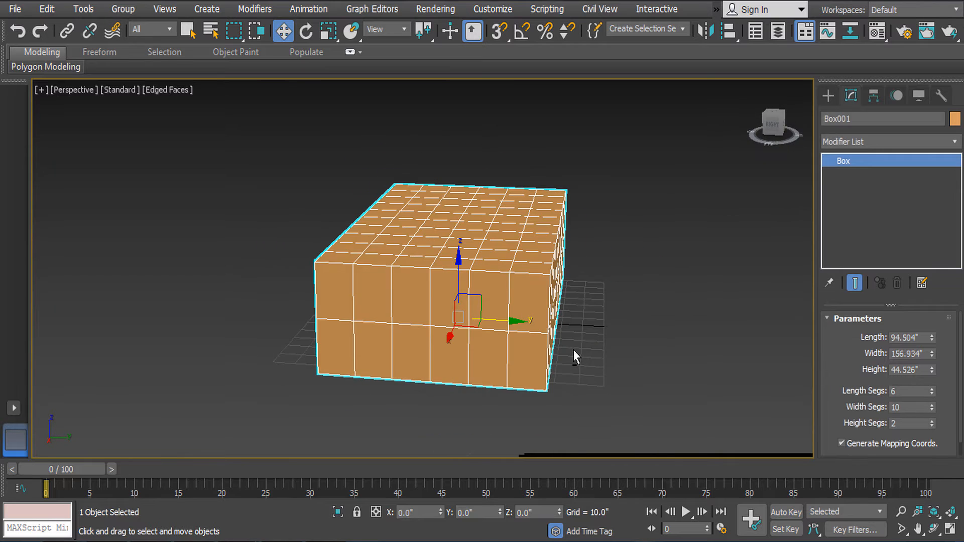
middle_click_drag(462, 280, 553, 282, "alt")
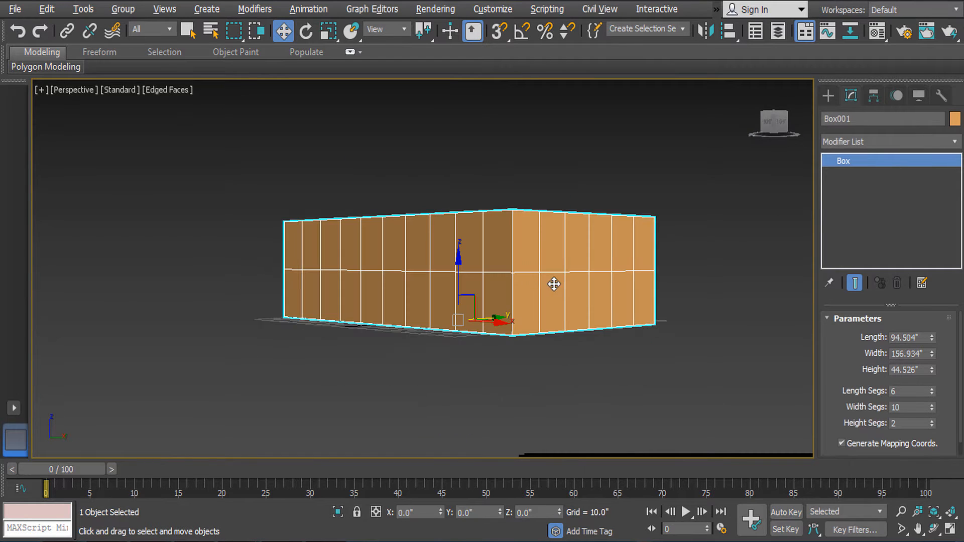
Raise the box's height segments to 3 and length segments to 7, and inspect the denser mesh from several sides.
left_click_drag(931, 426, 930, 391)
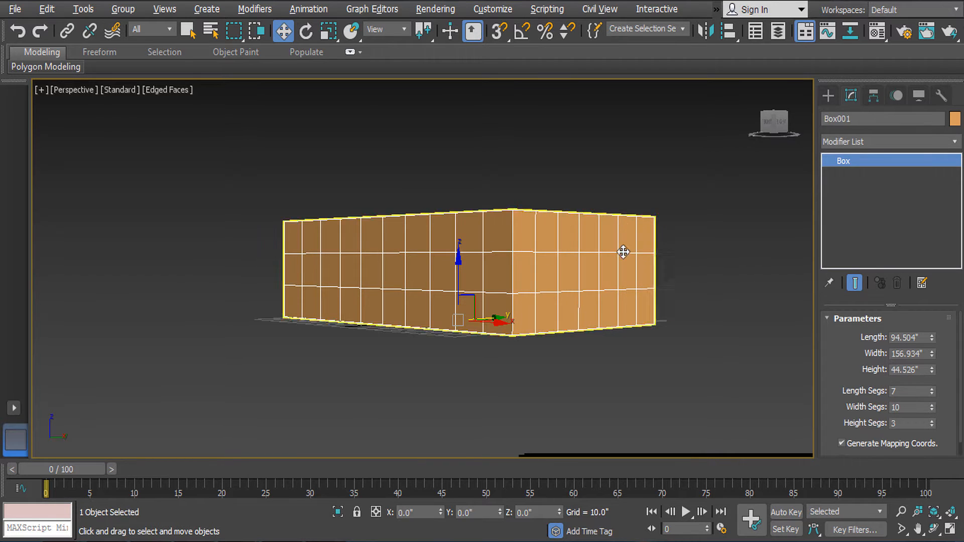
middle_click_drag(625, 252, 603, 306, "alt")
left_click(700, 269)
middle_click_drag(673, 276, 465, 233, "alt")
left_click(435, 272)
middle_click_drag(435, 272, 627, 271, "alt")
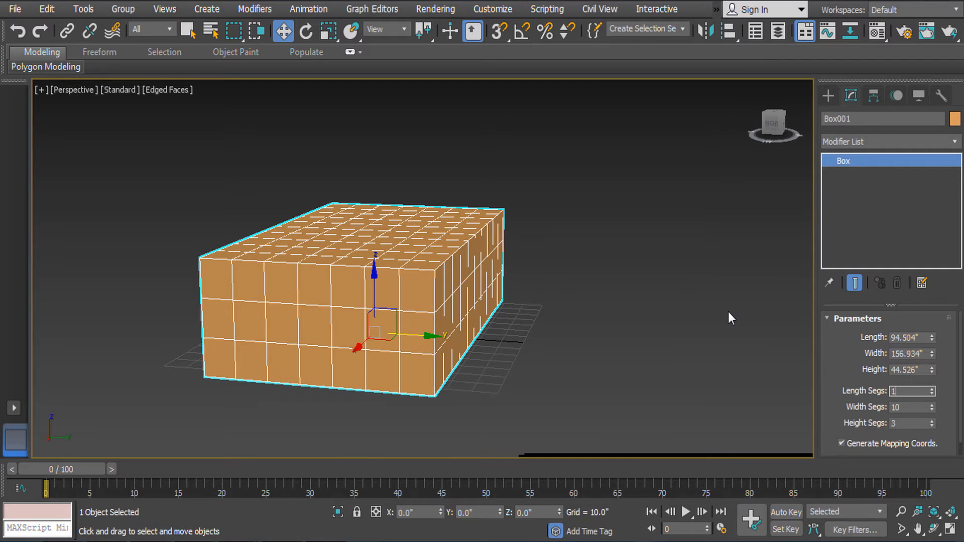
Set the box's length, width and height segments all to 1.
key("Tab")
type("1")
key("Tab")
type("1")
key("Return")
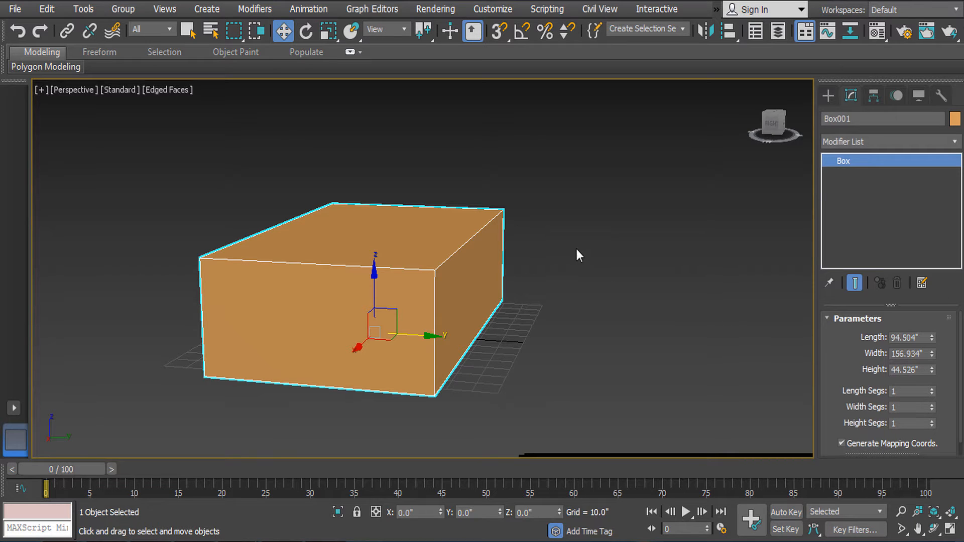
middle_click_drag(543, 243, 415, 189, "alt")
left_click_drag(357, 173, 451, 431)
key("alt+w")
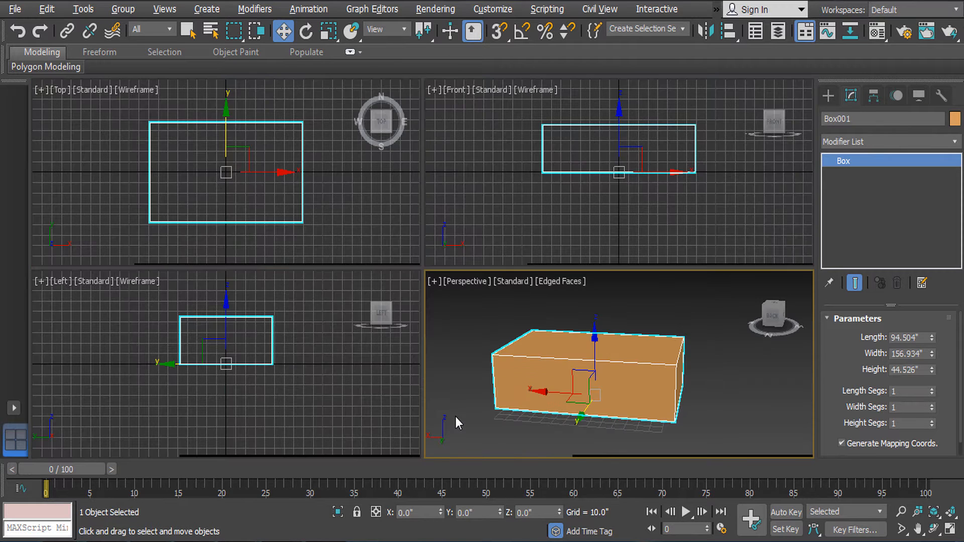
key("alt+w")
key("alt+w")
key("alt+w")
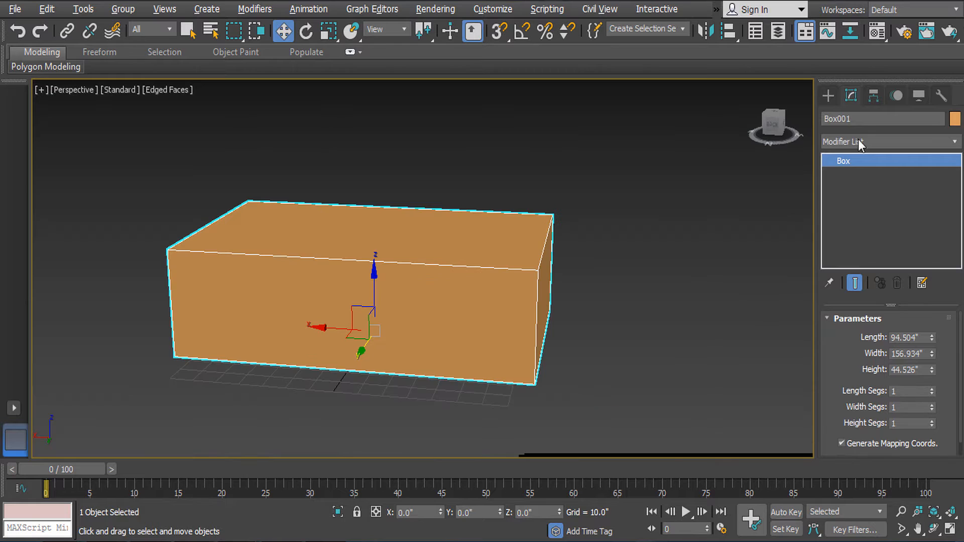
Create a standard-primitive sphere with a radius of about 26.2 inches beside the box and move it farther back.
left_click(828, 95)
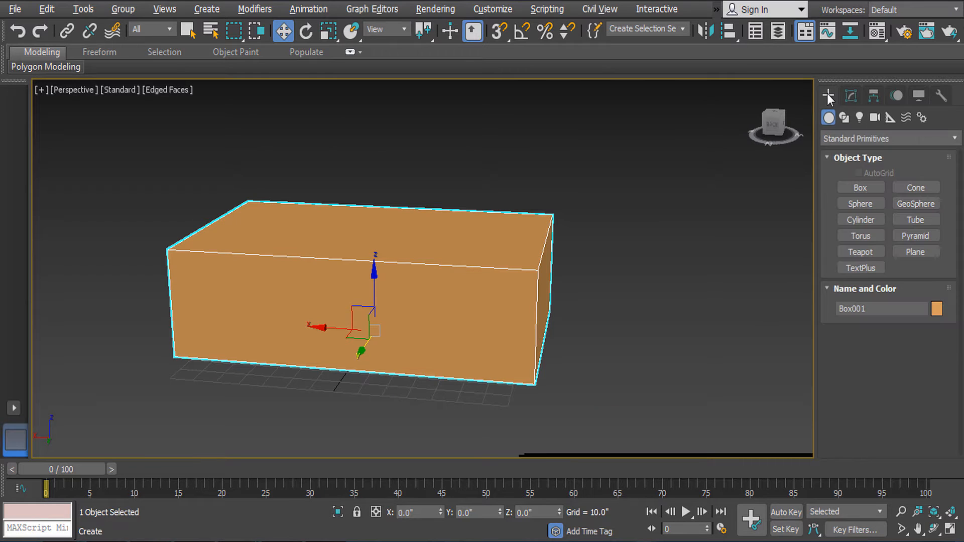
left_click(851, 144)
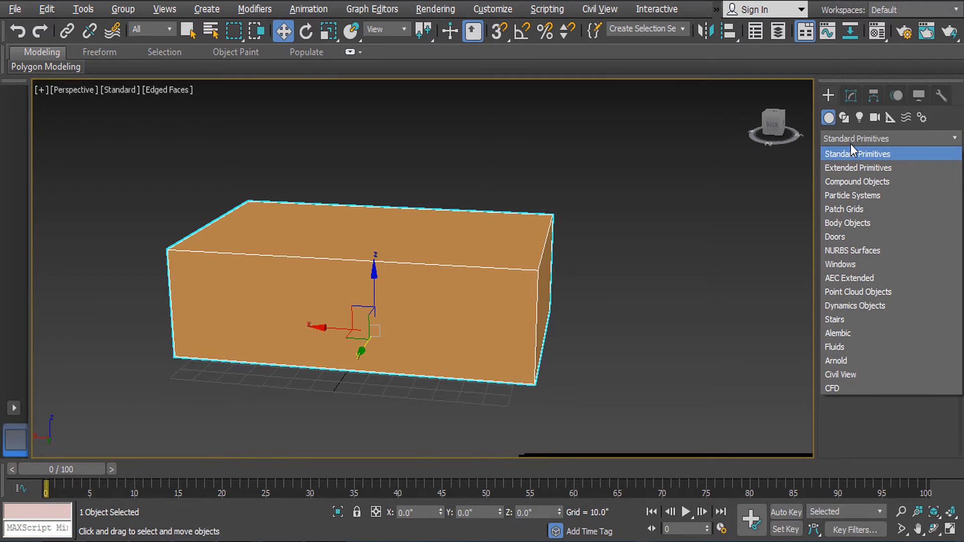
left_click(857, 160)
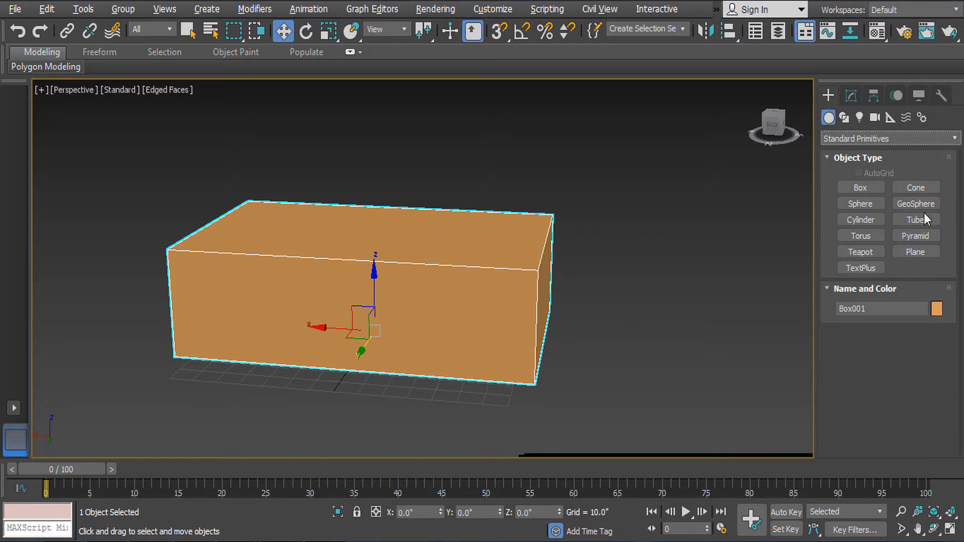
left_click(872, 202)
left_click_drag(598, 346, 621, 368)
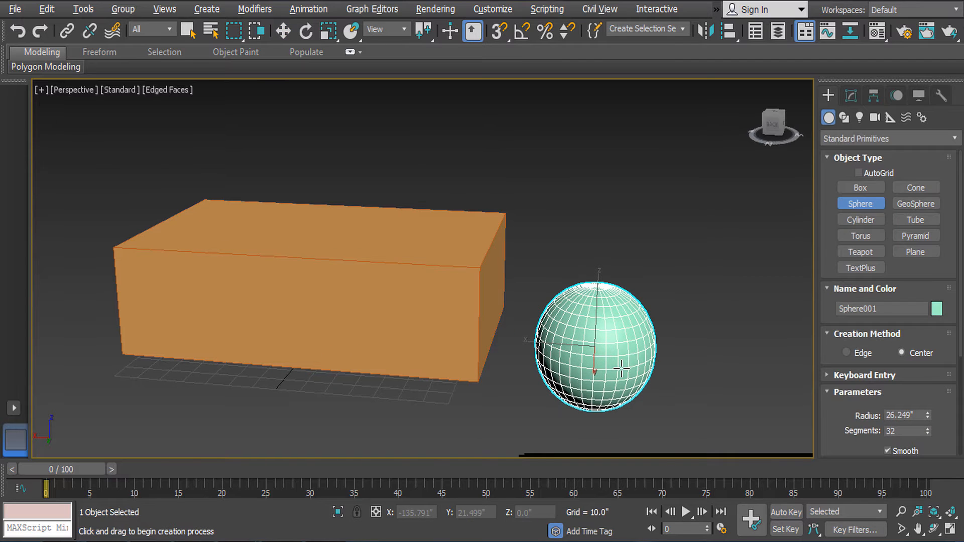
key("w")
left_click_drag(602, 298, 601, 245)
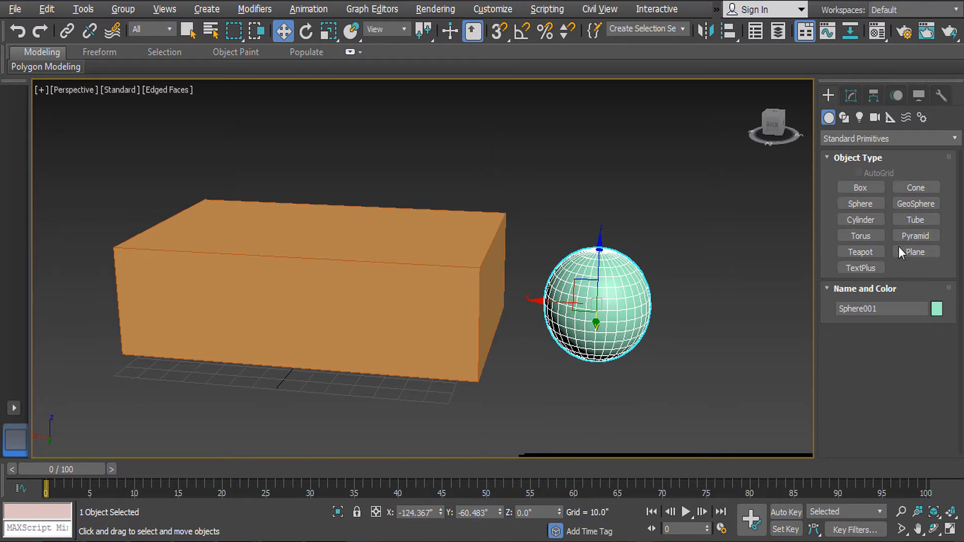
Create a cylinder with a radius of about 24.7 inches on the other side of the box, slightly taller than the box.
left_click(861, 220)
middle_click_drag(403, 288, 614, 297)
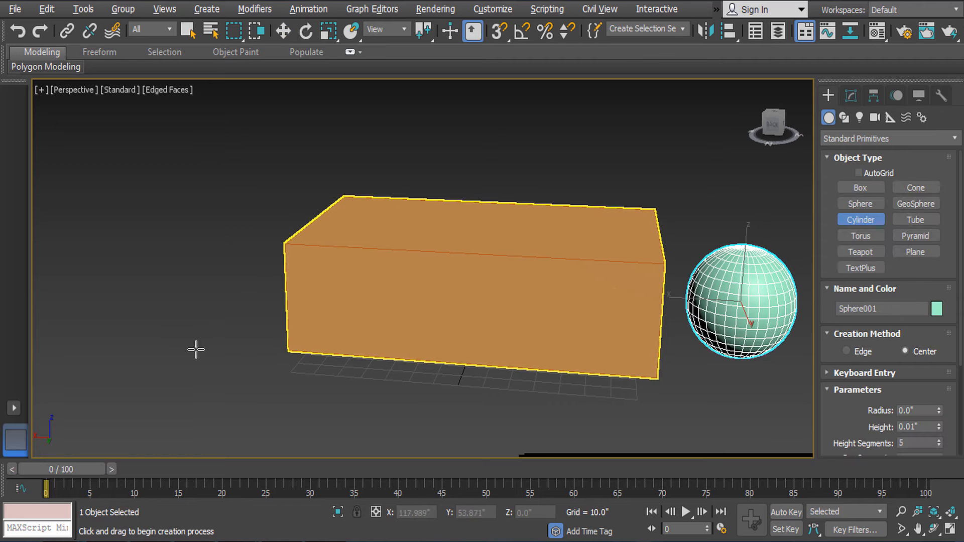
left_click_drag(193, 347, 209, 369)
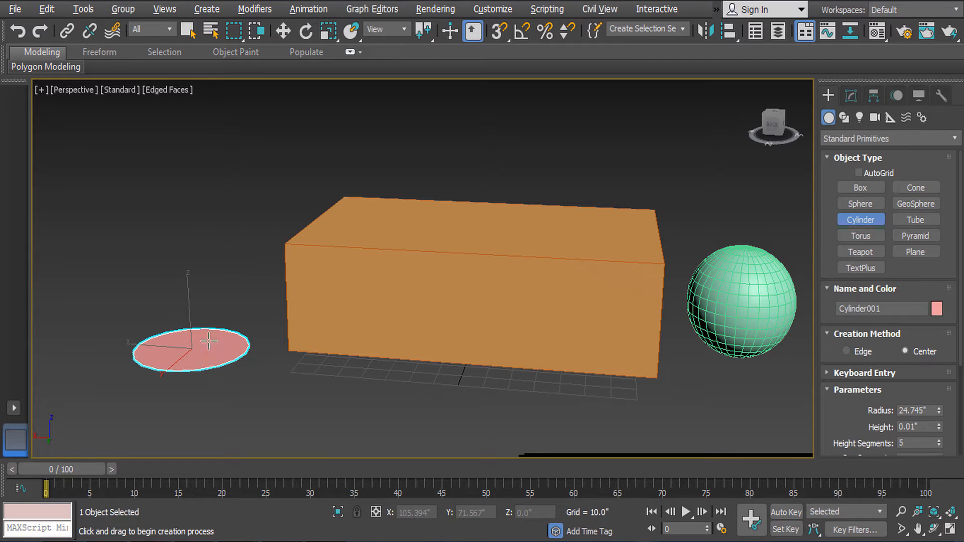
left_click(206, 229)
key("w")
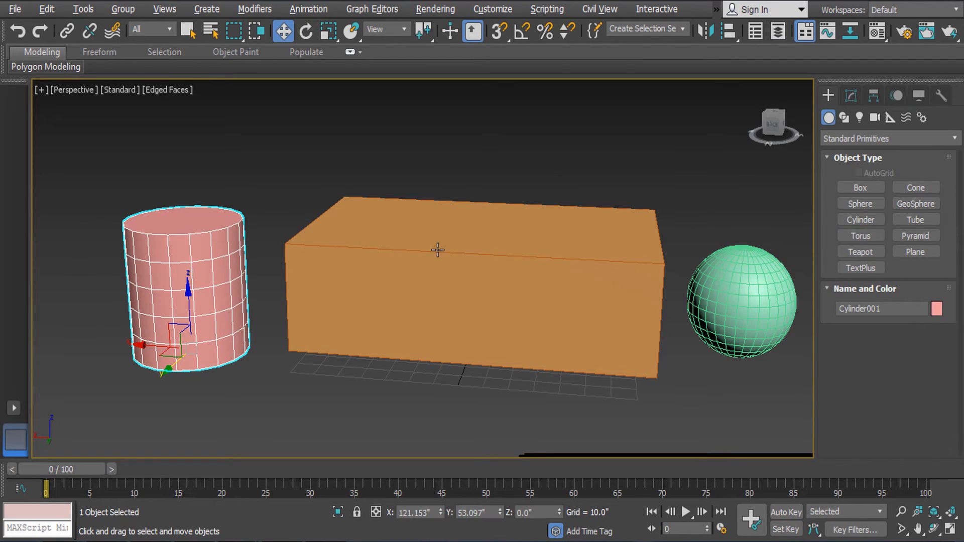
Create a torus in front of the box with radii of about 23.1 and 7.3 inches.
left_click(856, 235)
middle_click_drag(498, 319, 464, 236)
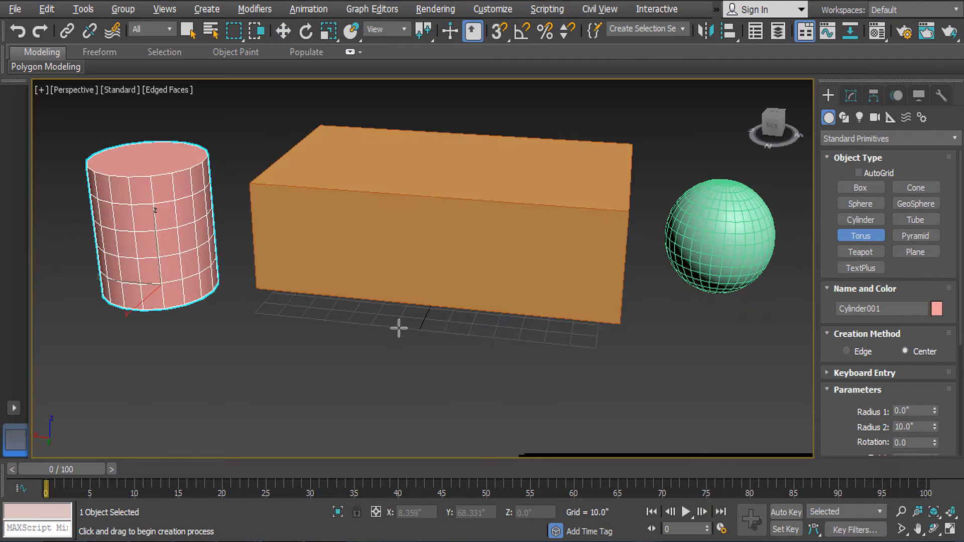
left_click_drag(307, 374, 367, 401)
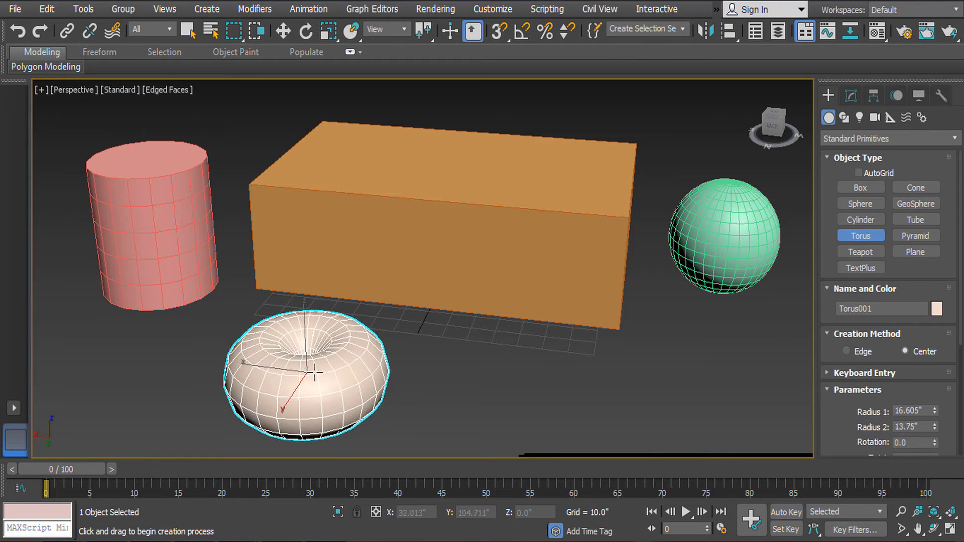
key("w")
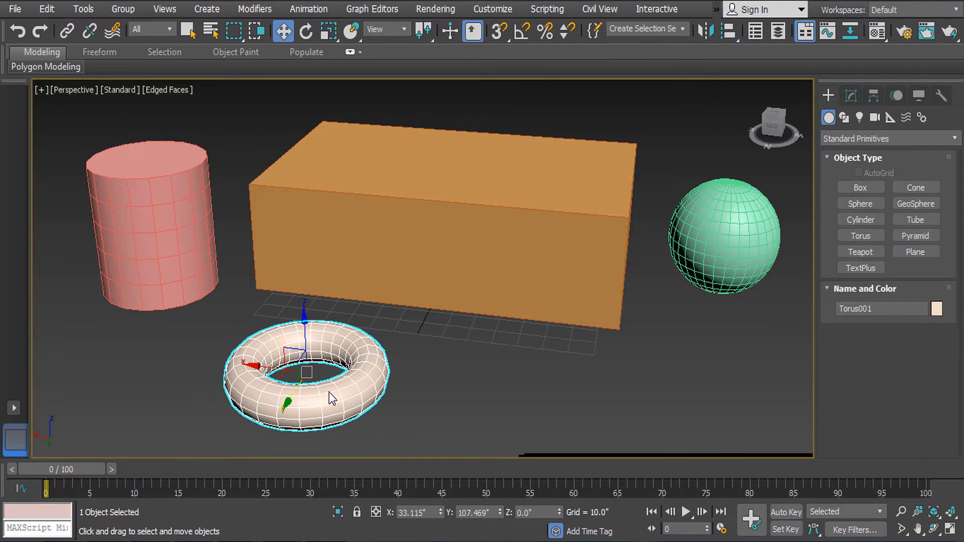
Review the creation parameters of the box, and open those of the torus for comparison.
left_click(539, 415)
left_click(478, 273)
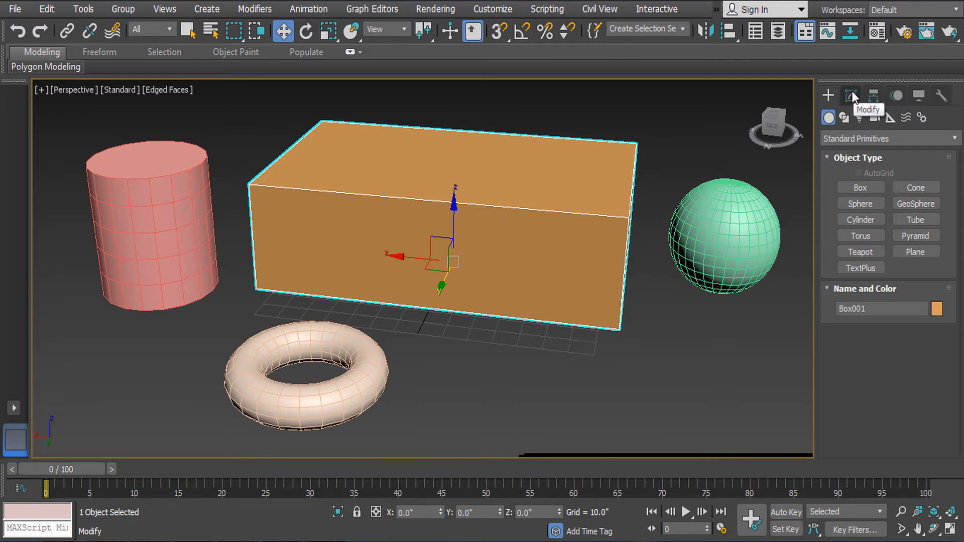
left_click(852, 95)
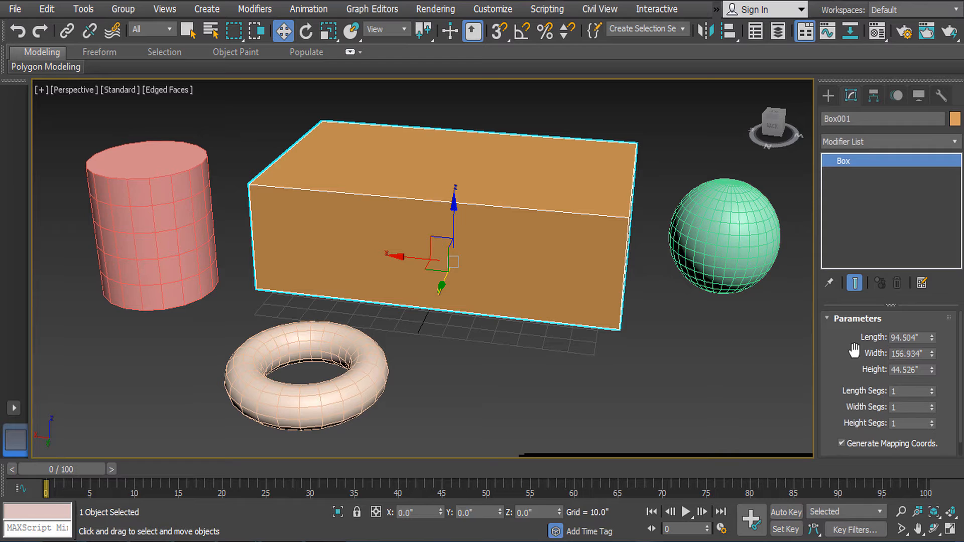
left_click_drag(856, 419, 865, 381)
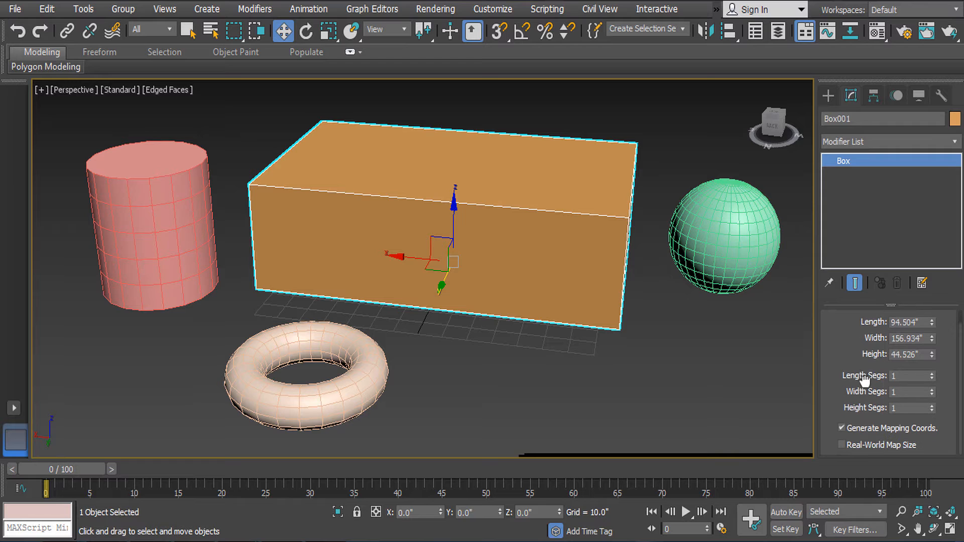
left_click(343, 398)
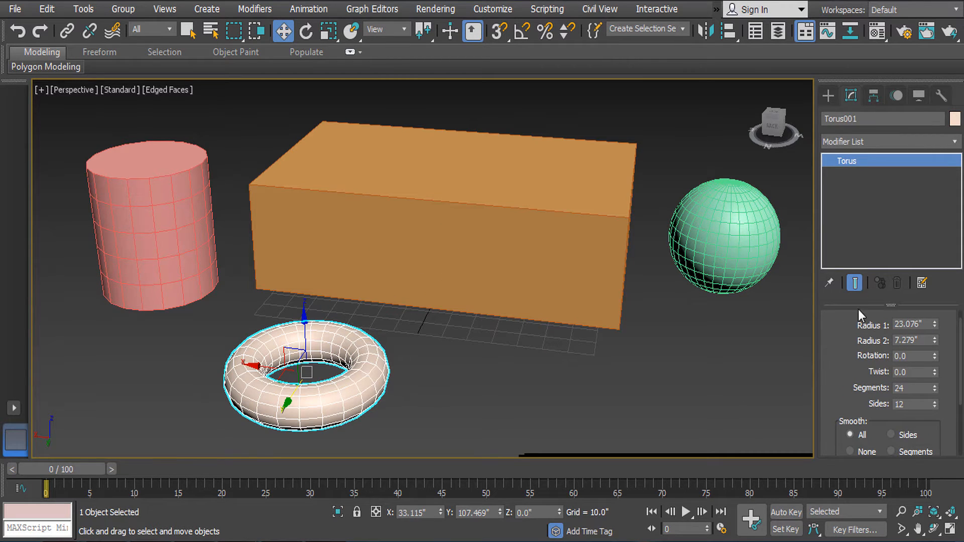
Try out other radius and rotation values on the torus, undo them, and clear the selection.
scroll(862, 370, "up", 1)
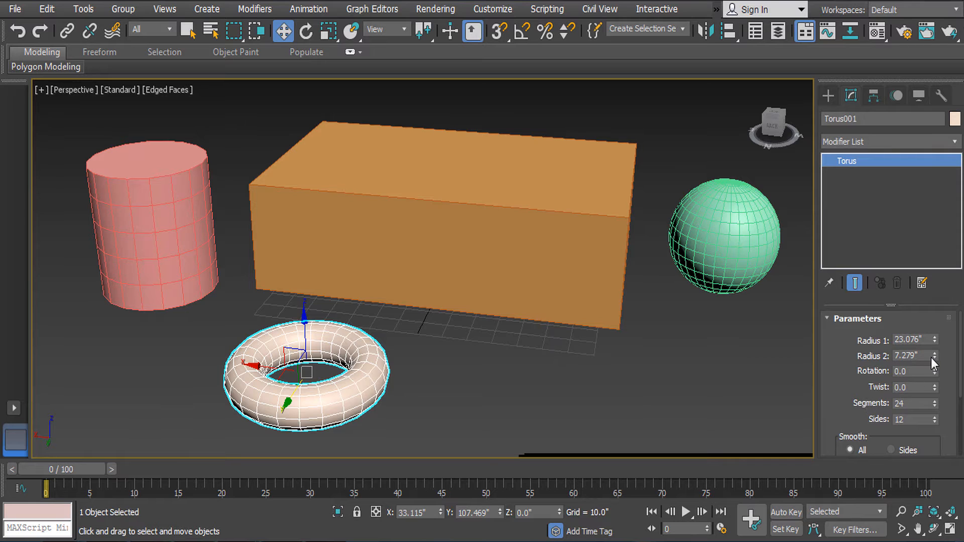
left_click_drag(936, 340, 934, 417)
key("ctrl+z")
key("ctrl+z")
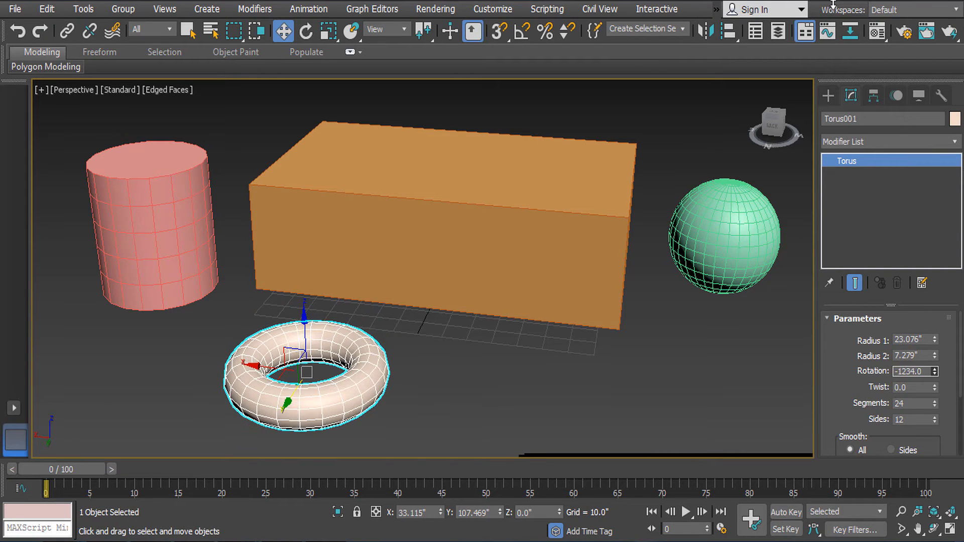
key("ctrl+z")
left_click(612, 334)
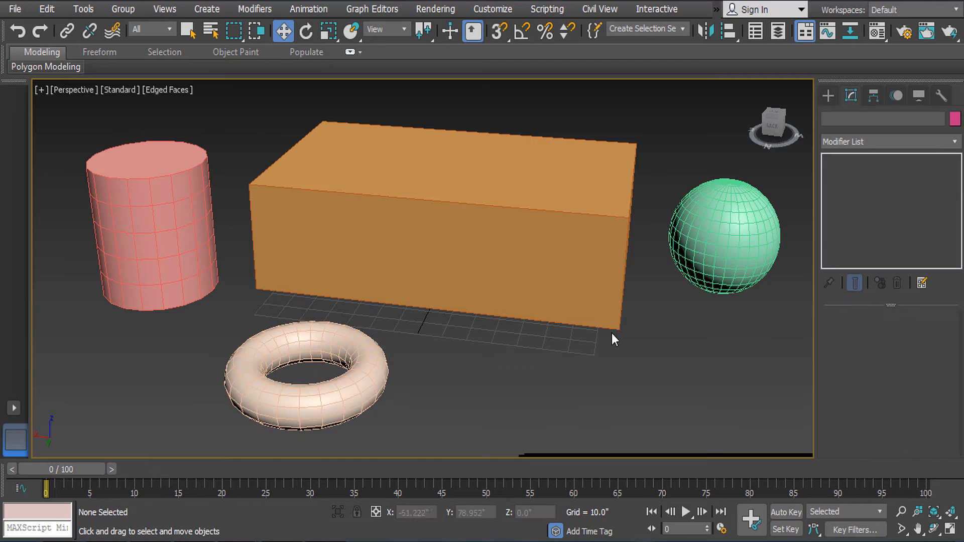
Select the sphere, try and undo a radius of about 33.3 inches, and reduce its segments to 17.
left_click(731, 246)
middle_click_drag(735, 250, 596, 263)
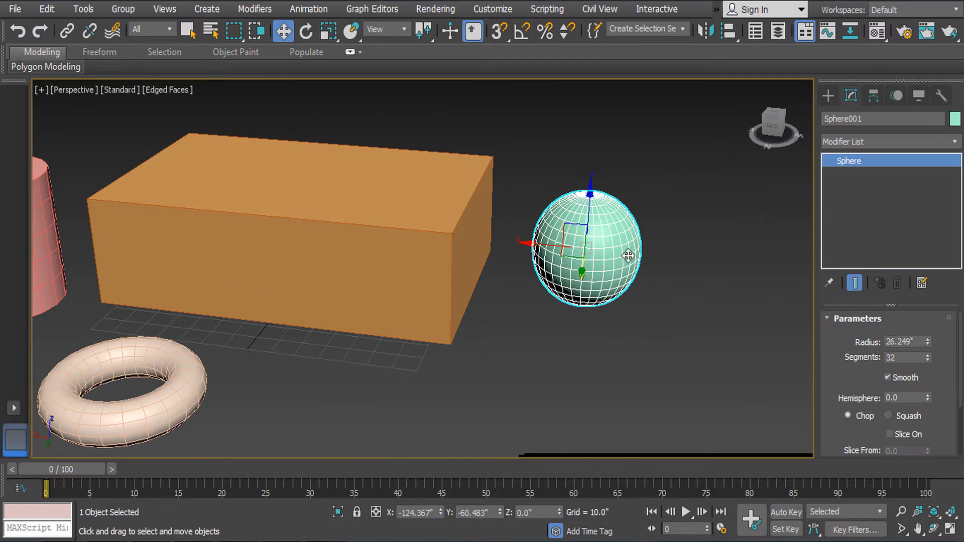
left_click_drag(928, 341, 915, 317)
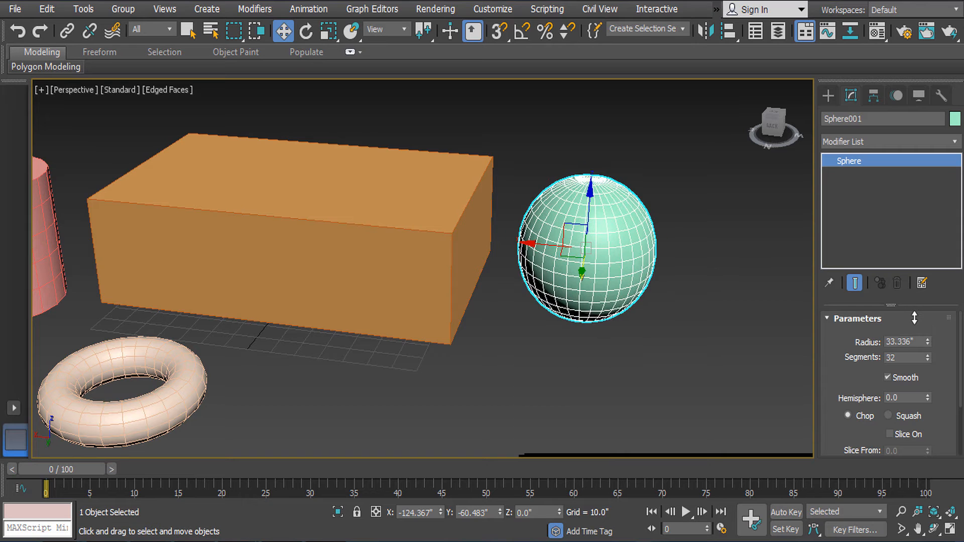
key("ctrl+z")
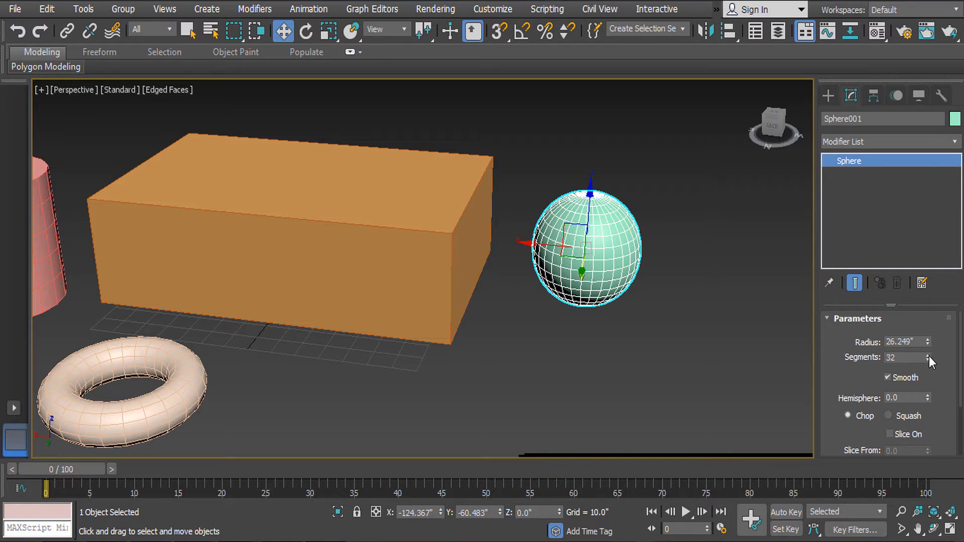
mouse_move(929, 357)
left_mouse_down()
mouse_move(932, 377)
mouse_move(929, 364)
left_mouse_up()
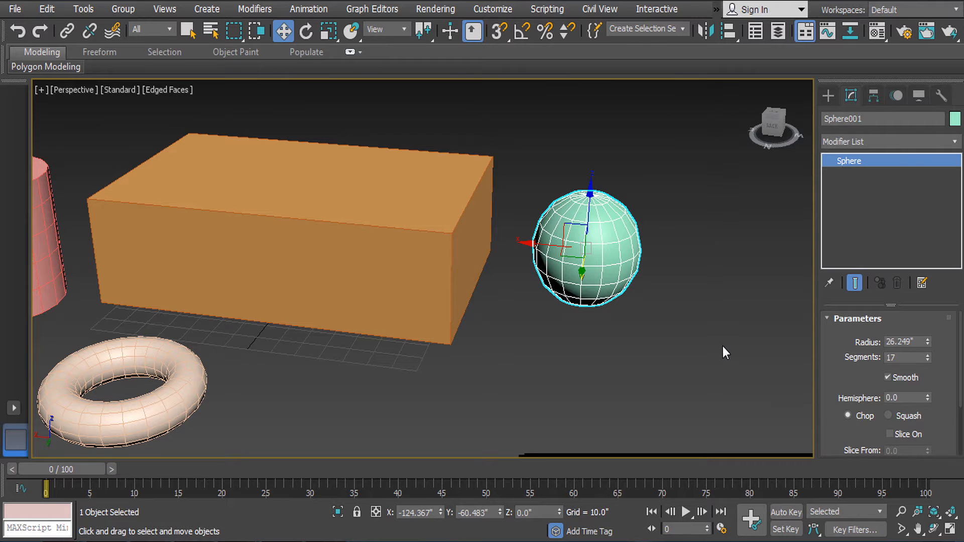
middle_click_drag(723, 346, 758, 322)
Select the cylinder, try a different number of height segments, and undo the change.
middle_click_drag(241, 308, 523, 306)
left_click(330, 241)
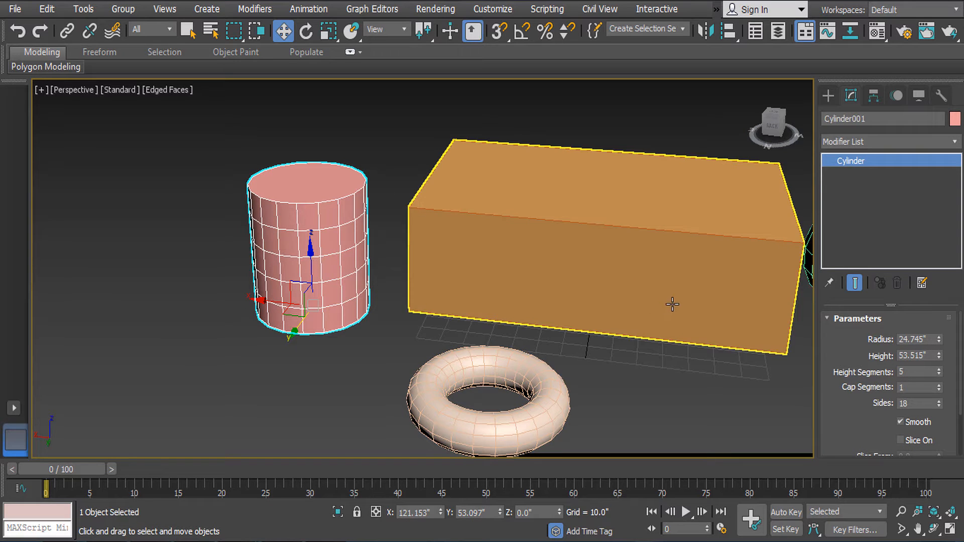
middle_click_drag(672, 304, 577, 301)
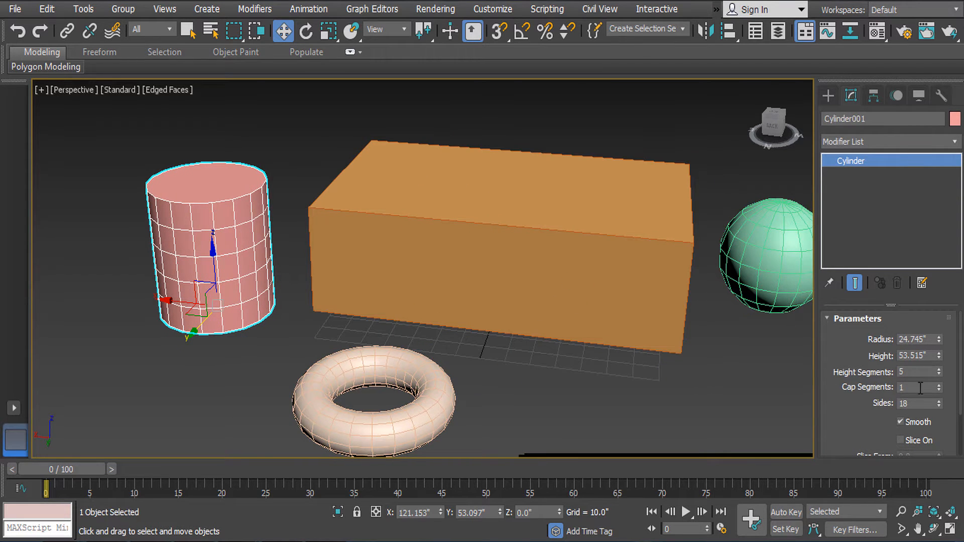
mouse_move(939, 373)
left_mouse_down()
mouse_move(936, 362)
mouse_move(934, 372)
left_mouse_up()
key("ctrl+z")
Practise region-selecting the cylinder and its neighbouring objects with rectangular windows, clearing the selection between attempts.
left_click(256, 152)
left_click_drag(92, 150, 495, 448)
left_click(239, 132)
left_click_drag(80, 137, 512, 436)
middle_click_drag(513, 399, 463, 379)
scroll(463, 378, "down", 5)
left_click(329, 242)
left_click_drag(312, 245, 638, 379)
Clear the selection and select all four primitives together with one rectangular selection window.
scroll(638, 379, "up", 5)
middle_click_drag(638, 379, 768, 393)
left_click(452, 261)
middle_click_drag(454, 260, 751, 258)
scroll(751, 257, "down", 4)
left_click(381, 138)
middle_click_drag(383, 140, 298, 153)
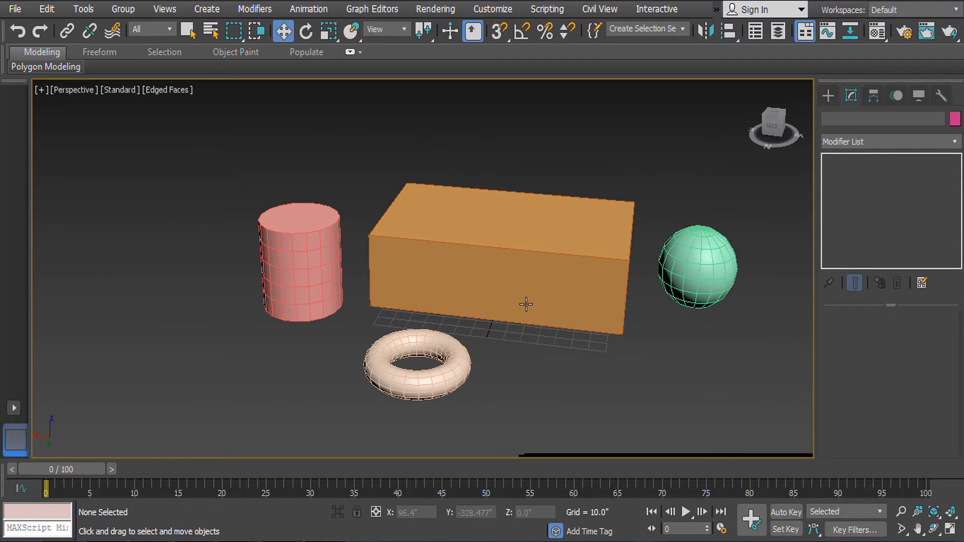
middle_click_drag(506, 200, 406, 190)
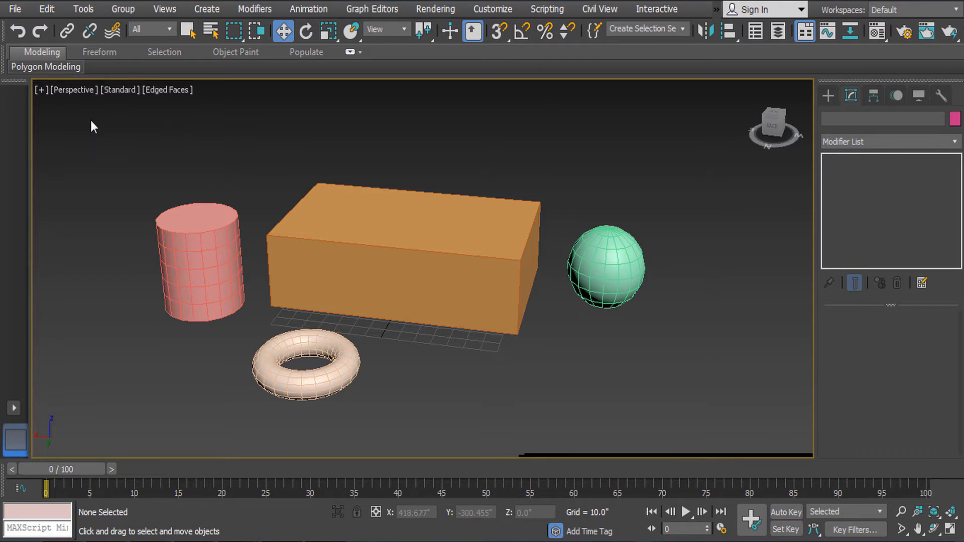
left_click_drag(89, 117, 695, 441)
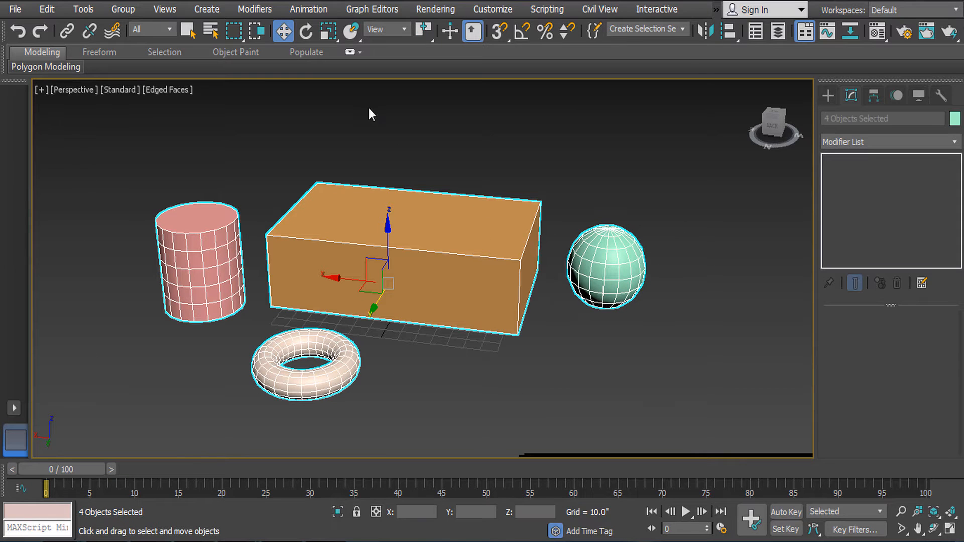
Switch to the circular selection region and use it to select all four primitives.
left_click(241, 38)
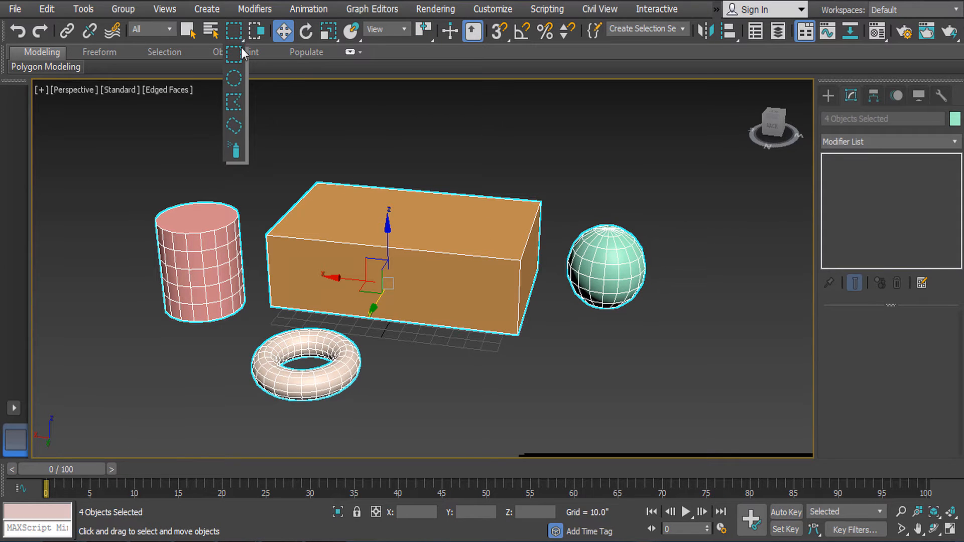
left_click(237, 76)
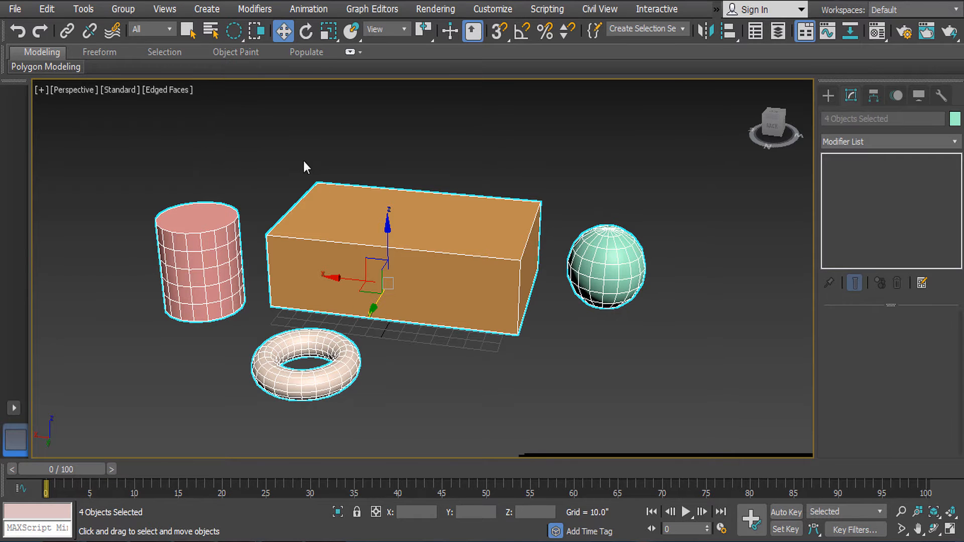
left_click_drag(365, 236, 484, 345)
left_click(484, 345)
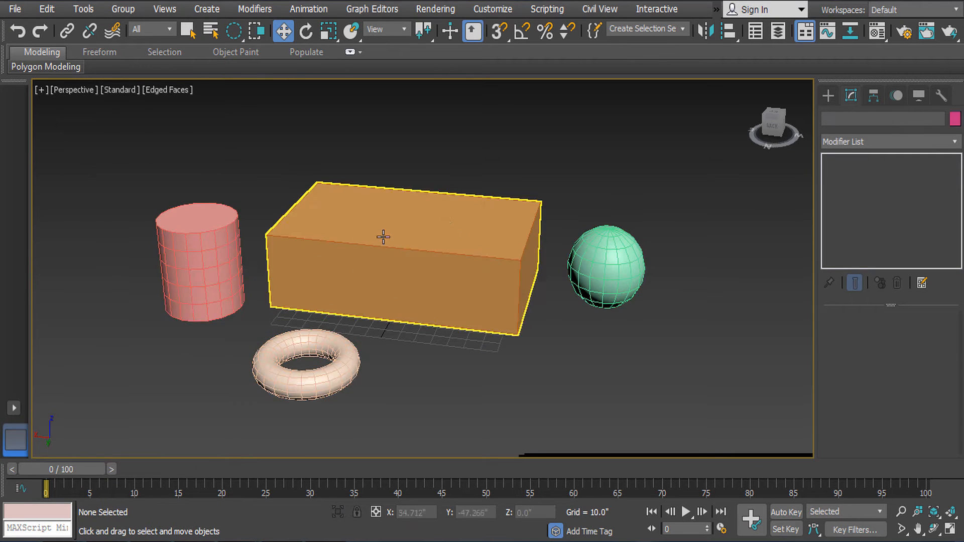
scroll(448, 245, "down", 3)
mouse_move(311, 141)
left_mouse_down()
mouse_move(390, 276)
mouse_move(493, 367)
mouse_move(543, 352)
mouse_move(194, 177)
mouse_move(204, 176)
left_mouse_up()
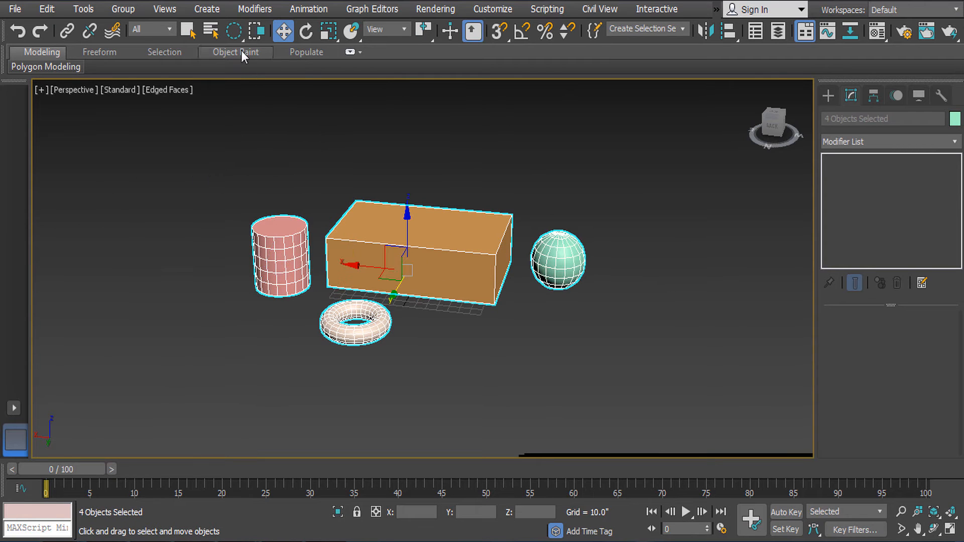
Switch to the fence selection region, outline the primitives with a polygonal fence, and clear the selection.
left_click_drag(240, 39, 243, 100)
left_click_drag(225, 155, 237, 223)
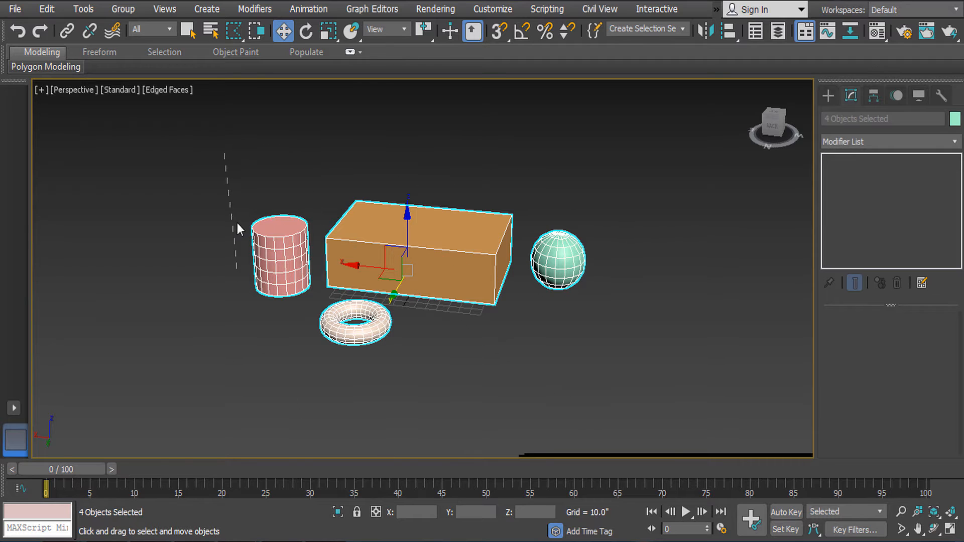
left_click(575, 385)
left_click(629, 242)
left_click(261, 168)
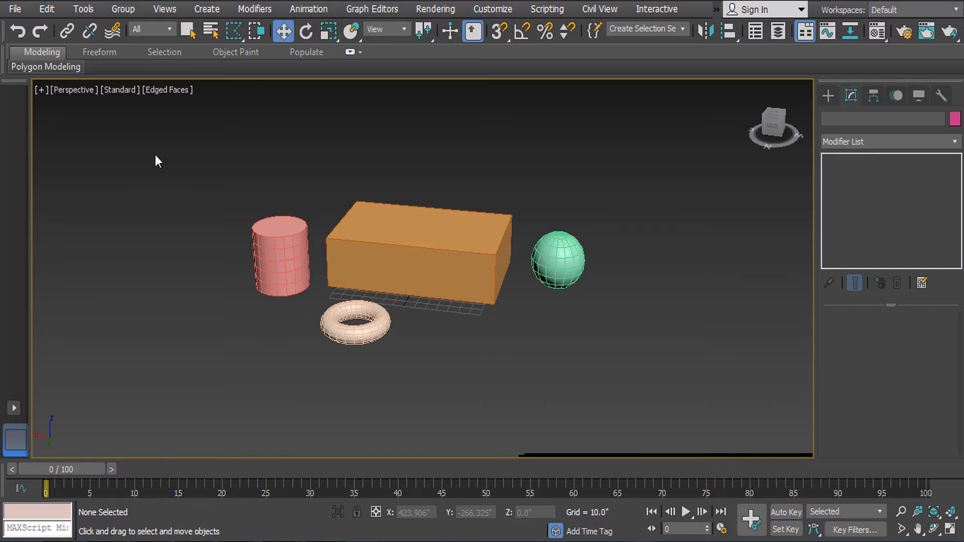
Try an irregular fence outline across the primitives, and cancel it.
left_click(257, 221)
left_click(231, 257)
mouse_move(133, 162)
left_mouse_down()
mouse_move(685, 357)
mouse_move(420, 165)
mouse_move(249, 257)
left_mouse_up()
left_click_drag(149, 166, 137, 164)
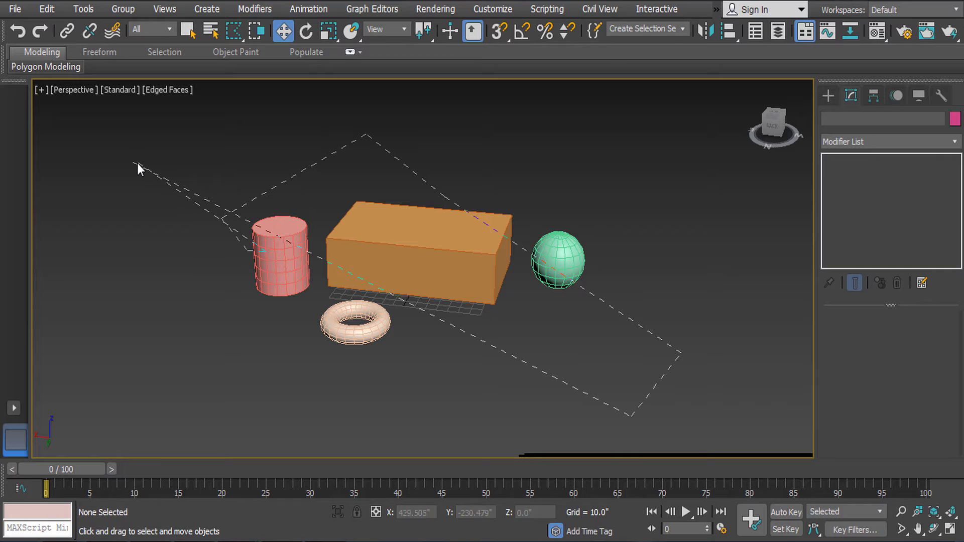
right_click(209, 138)
Try the lasso and paint selection regions on the primitives, and clear the selection.
left_click_drag(237, 35, 240, 81)
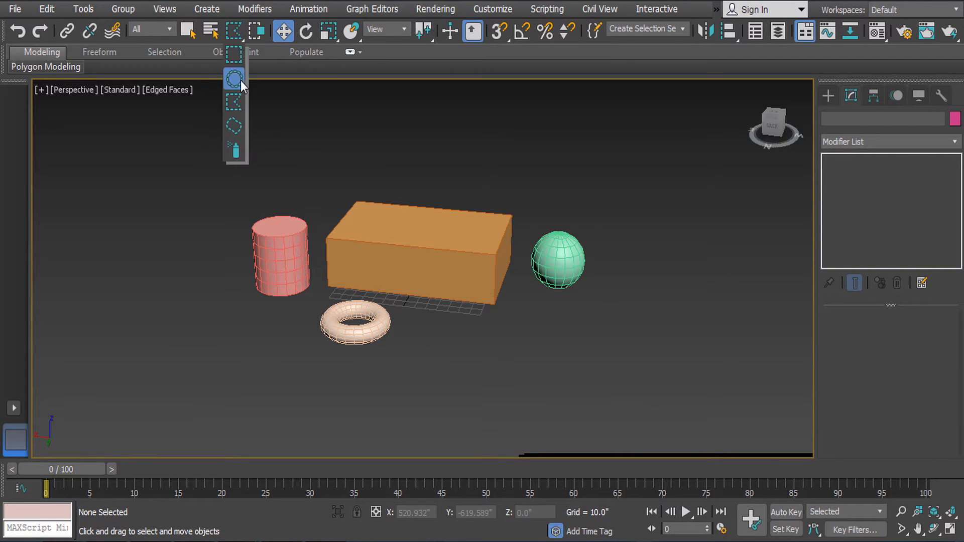
mouse_move(239, 131)
left_mouse_down()
mouse_move(683, 372)
mouse_move(168, 230)
mouse_move(168, 216)
left_mouse_up()
left_click_drag(234, 31, 239, 150)
left_click(487, 270)
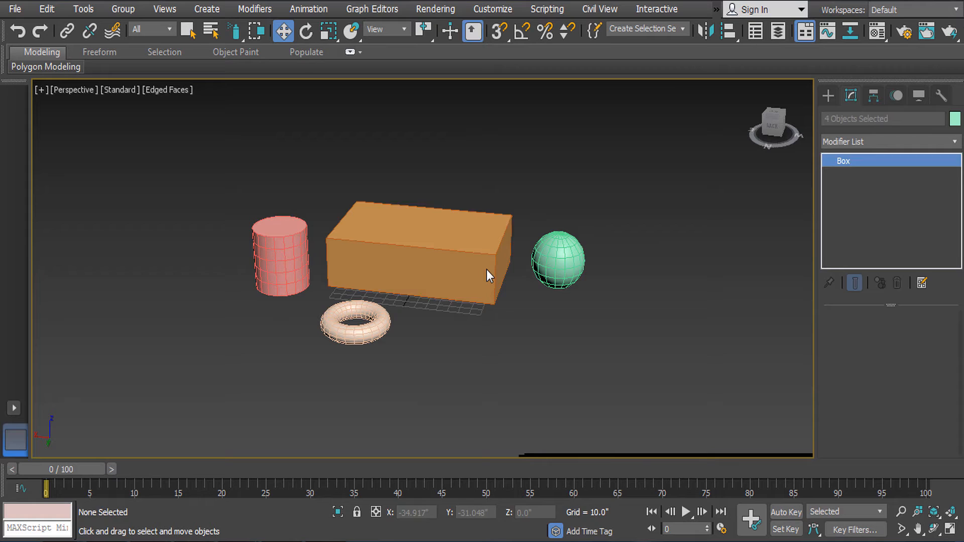
left_click(484, 187)
Return to the rectangular selection region, window-select all four primitives, and clear the selection.
left_click_drag(233, 34, 236, 56)
left_click_drag(177, 155, 665, 400)
left_click(664, 397)
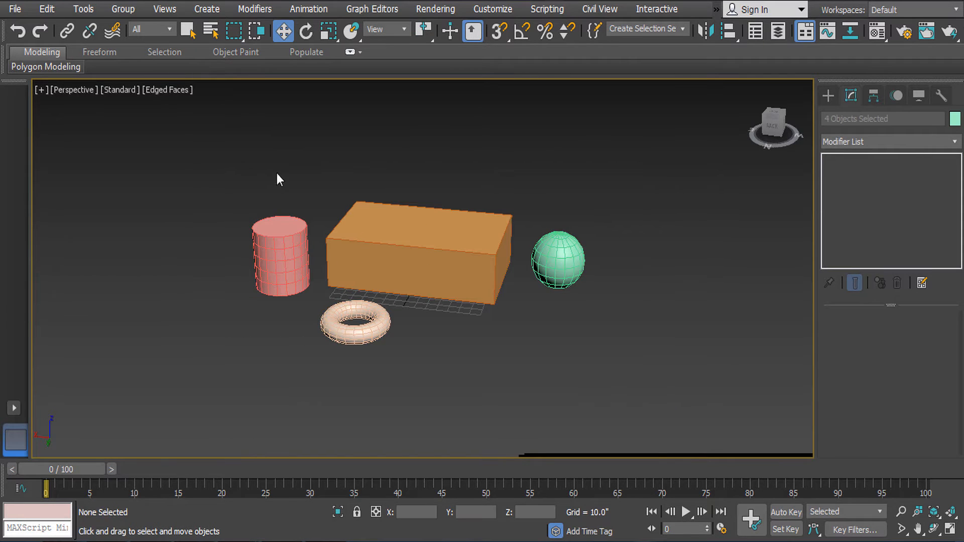
Practise rectangular selections around individual primitives, and finish by selecting all four at once.
left_click_drag(238, 141, 280, 392)
left_click_drag(372, 136, 458, 284)
left_click_drag(572, 407, 270, 330)
left_click_drag(553, 158, 643, 415)
left_click(638, 270)
left_click(633, 347)
left_click_drag(152, 168, 658, 377)
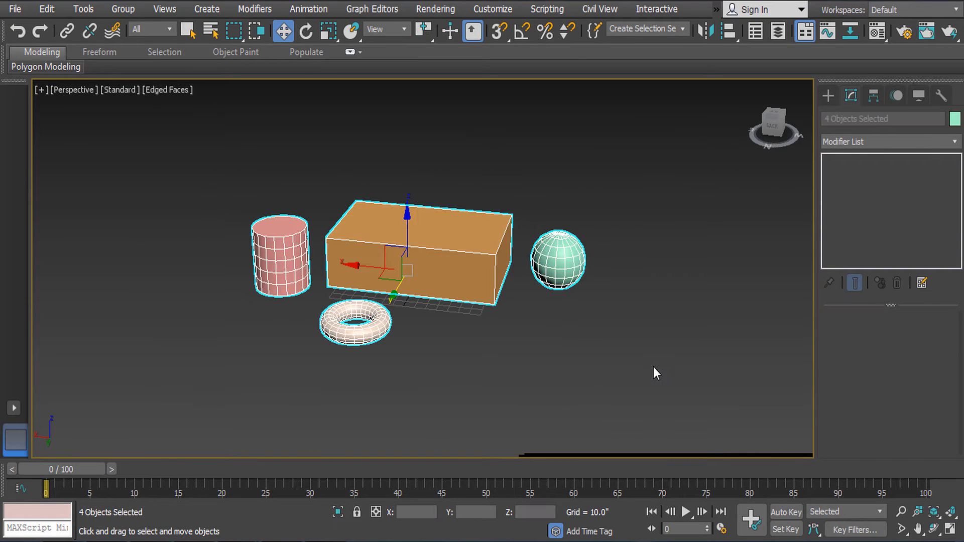
Switch back and forth between the maximized viewport and the multi-viewport layout, and clear the selection.
key("alt+w")
key("alt+w")
key("alt+w")
key("alt+w")
left_click(652, 360)
Move the box along the X axis past the cylinder, away from the grid.
left_click(491, 296)
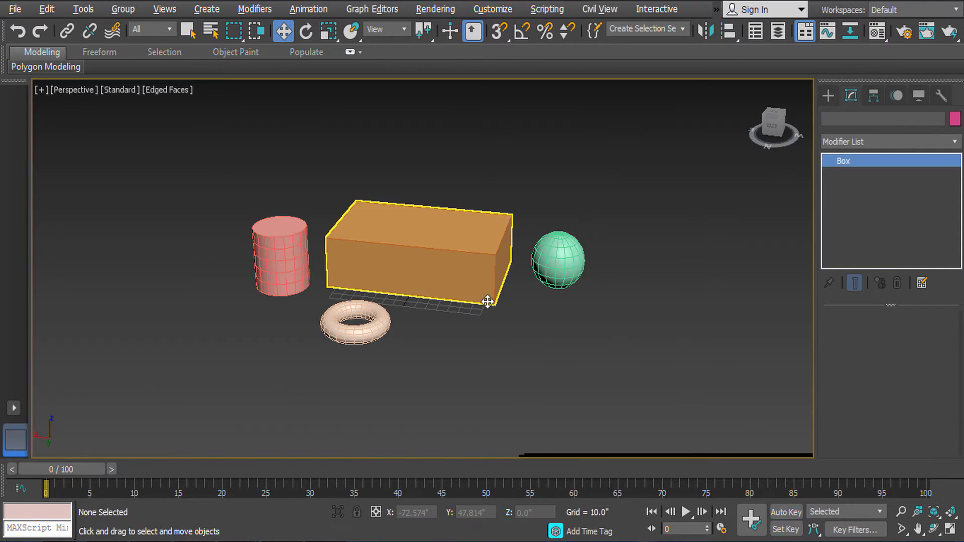
middle_click_drag(517, 296, 630, 314)
left_click_drag(492, 280, 199, 232)
Select the cylinder and move it forward along the Y axis, away from the box.
left_click(392, 274)
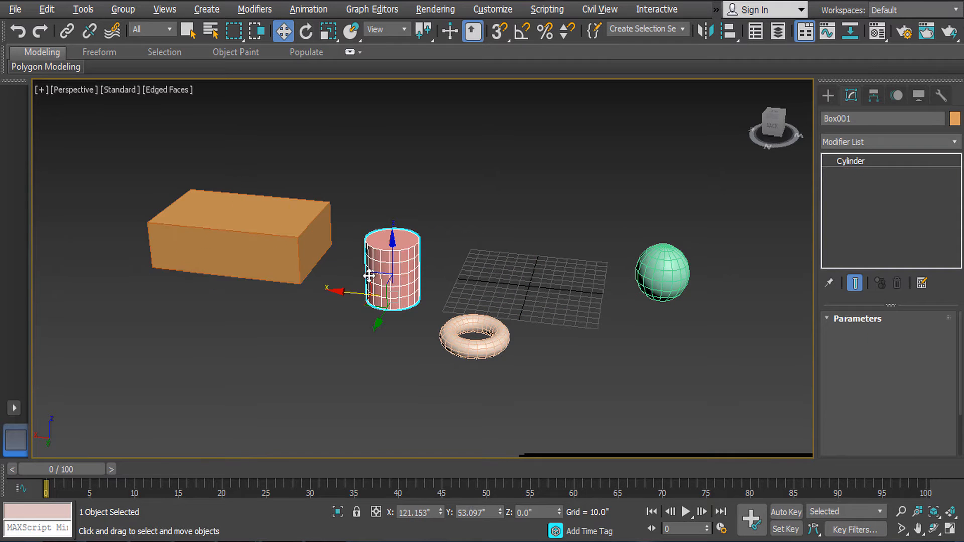
mouse_move(392, 274)
middle_mouse_down("alt")
mouse_move(378, 366)
mouse_move(360, 316)
mouse_move(382, 360)
mouse_move(386, 264)
middle_mouse_up("alt")
left_click(360, 317)
left_click(386, 265)
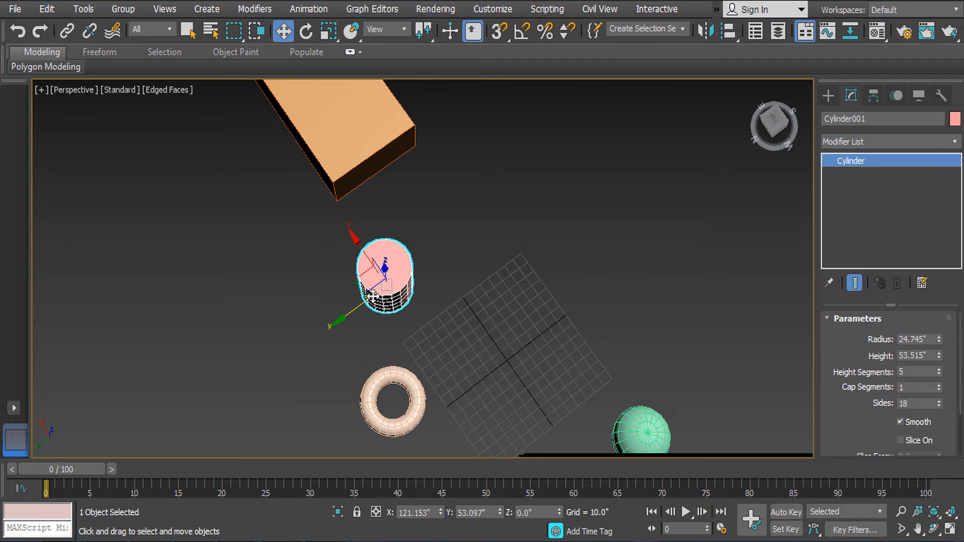
middle_click_drag(396, 301, 352, 322, "alt")
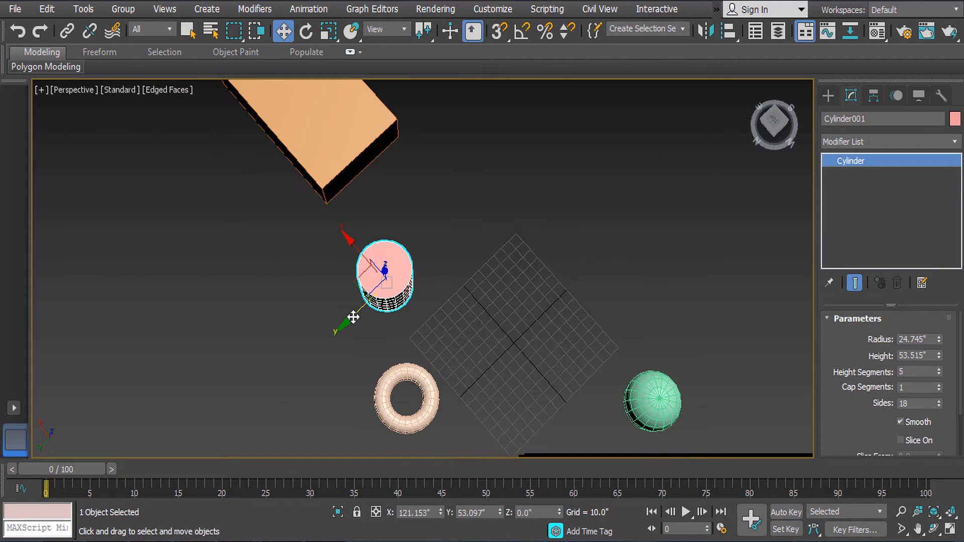
middle_click_drag(250, 371, 397, 417, "alt")
Move the torus along Y to about -24.6 inches and raise it to about 120.8 inches in Z.
left_click(390, 426)
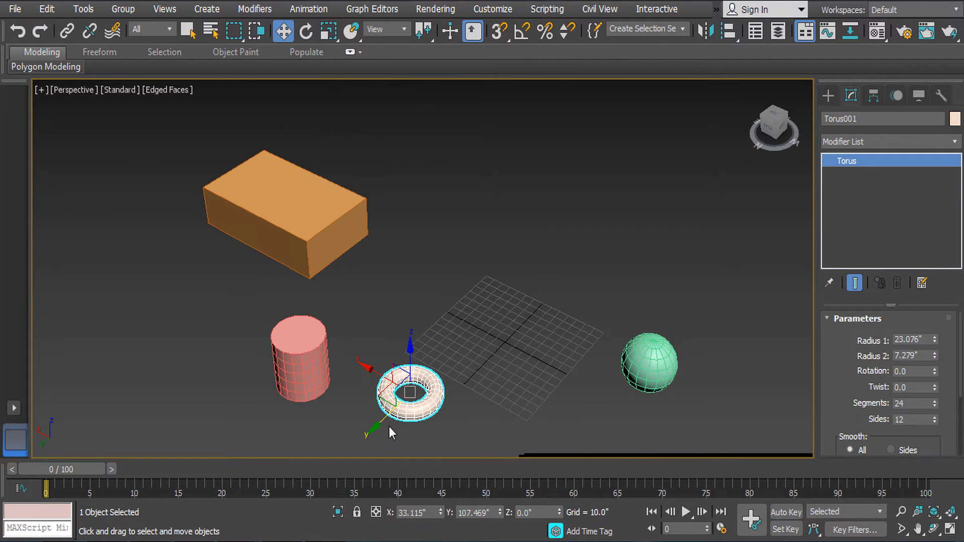
left_click_drag(377, 428, 473, 355)
middle_click_drag(474, 355, 498, 258, "alt")
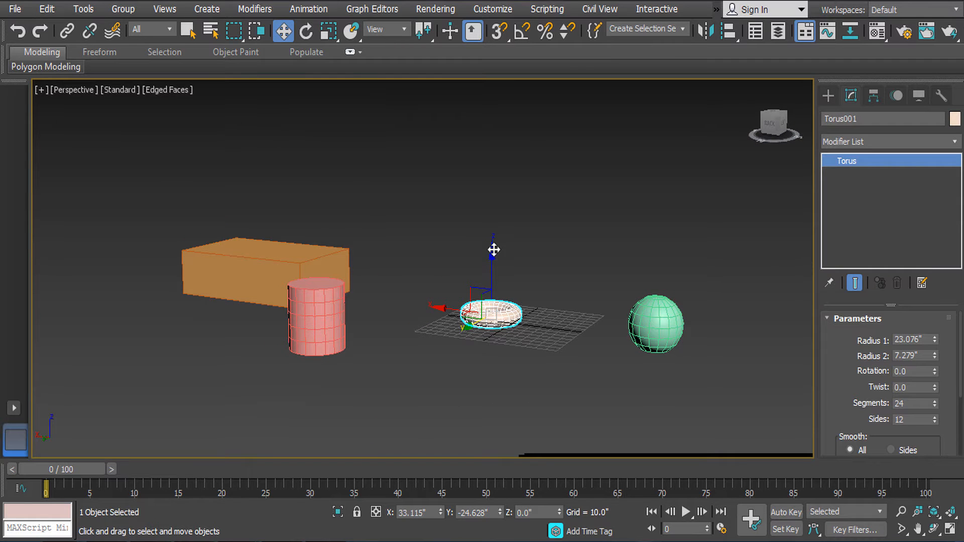
left_click_drag(492, 256, 493, 129)
middle_click_drag(502, 151, 633, 282, "alt")
Try moving the sphere along the X axis toward the grid, activate the Rotate tool, and undo the move.
left_click(645, 330)
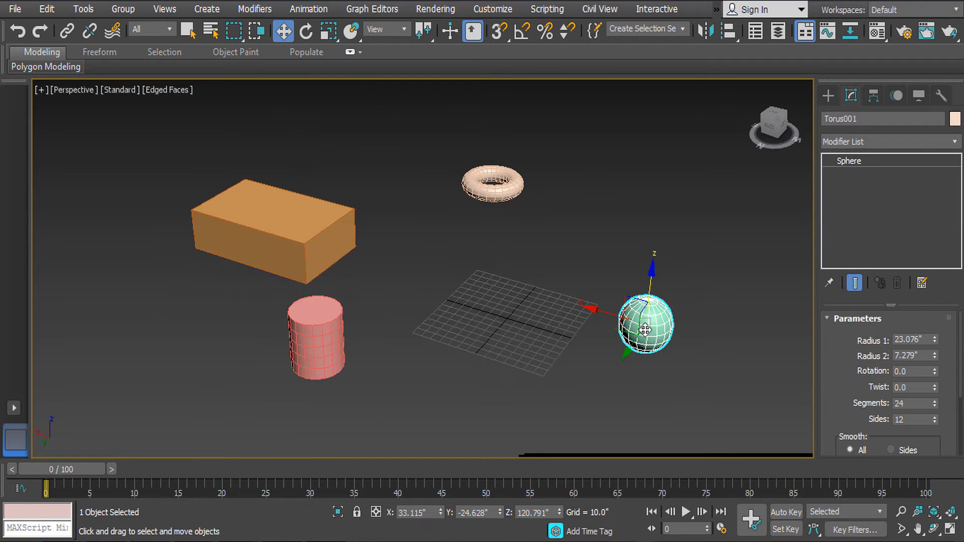
left_click_drag(606, 313, 450, 267)
middle_click_drag(463, 288, 534, 320, "alt")
key("e")
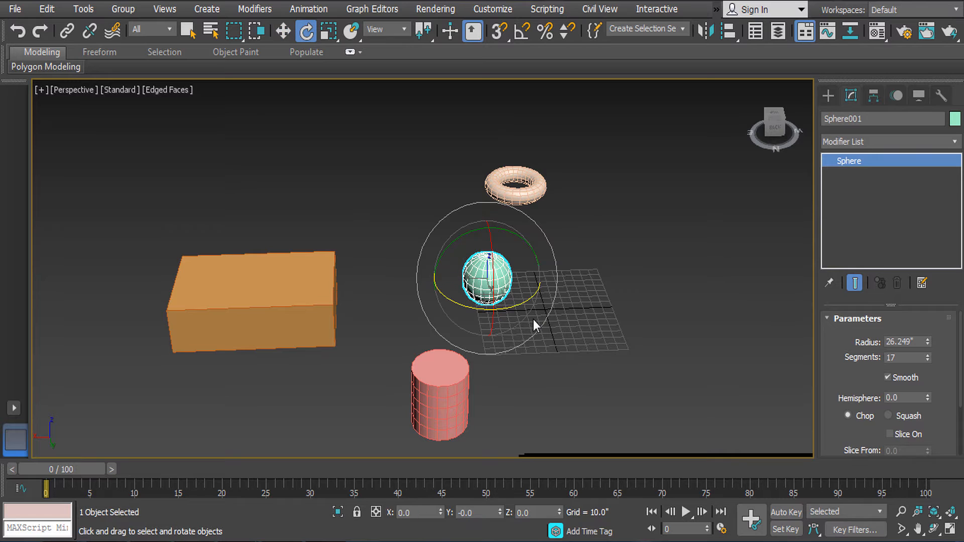
key("ctrl+z")
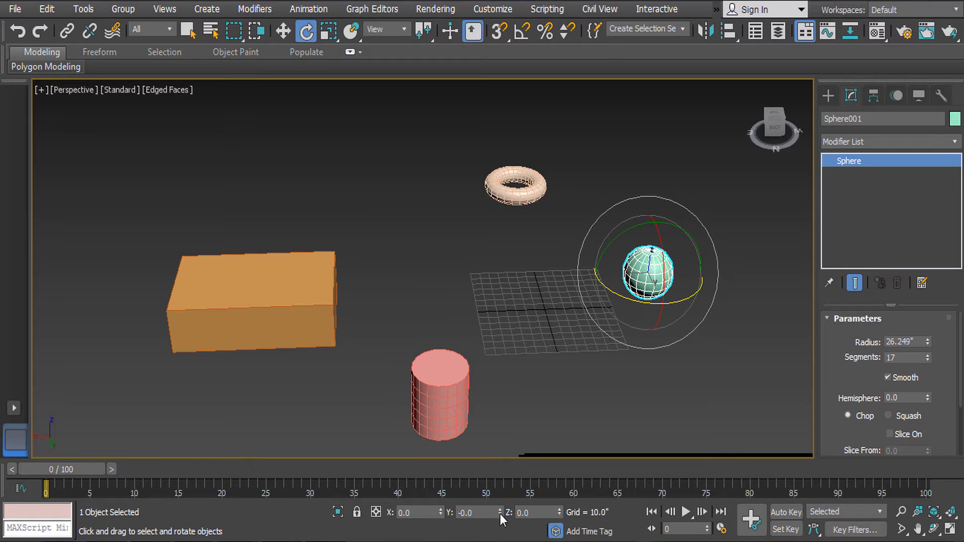
Return to the Move tool, try moving the sphere freely across the grid, and undo it.
middle_click_drag(670, 292, 613, 293, "alt")
key("w")
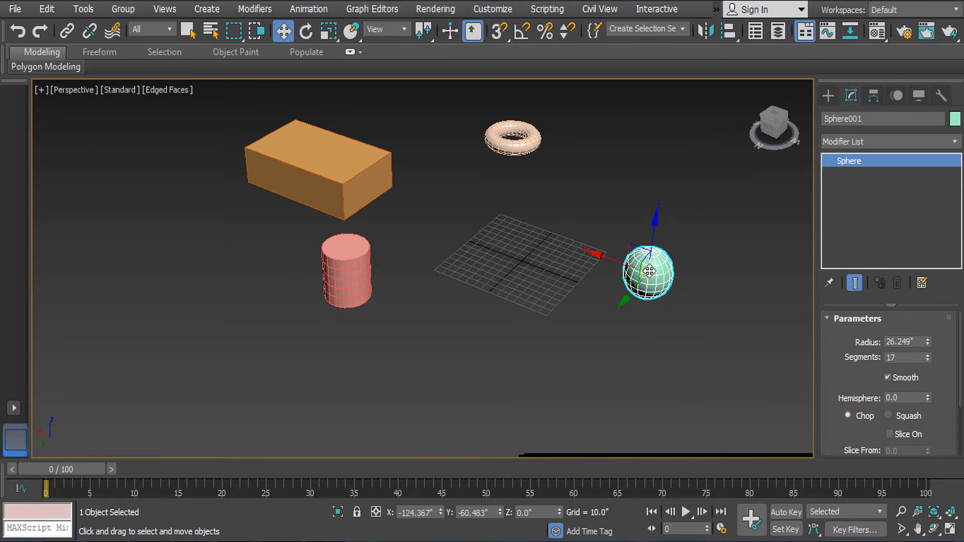
left_click_drag(649, 271, 473, 277)
key("ctrl+z")
Raise the sphere along the Z axis to about 48.8 inches.
middle_click_drag(523, 324, 563, 285, "alt")
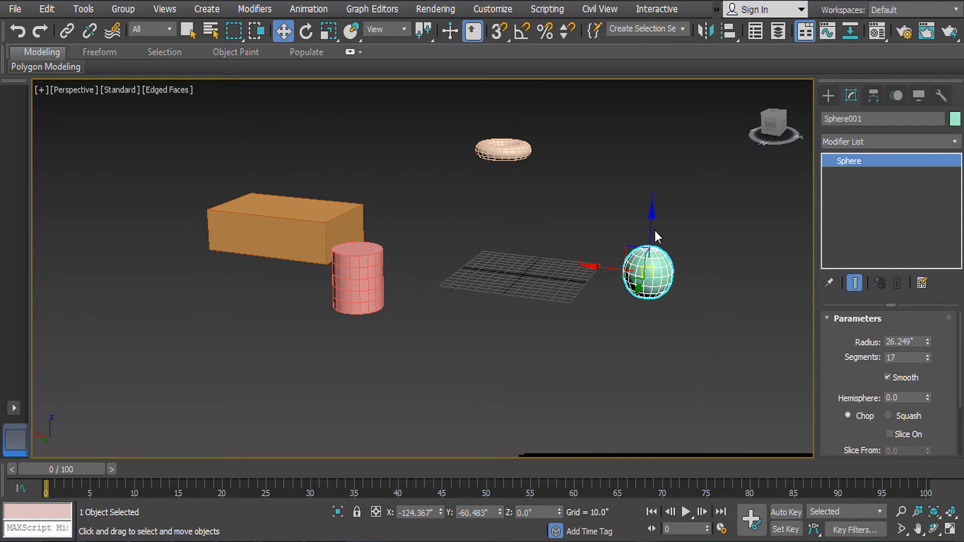
left_click_drag(654, 224, 652, 178)
left_click(637, 196)
left_click(644, 234)
middle_click_drag(714, 264, 641, 303)
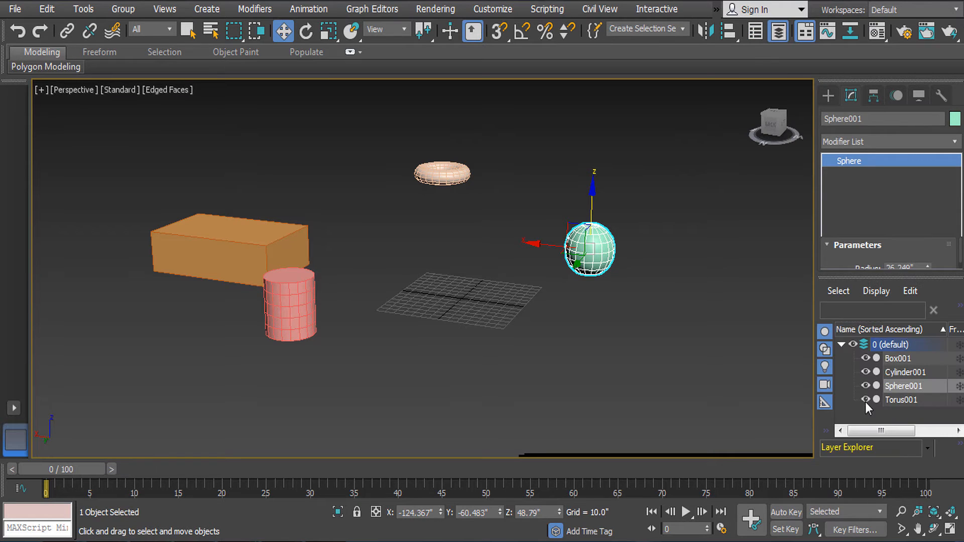
Select the box, cylinder, sphere and torus one after another by name in the scene list.
left_click(907, 359)
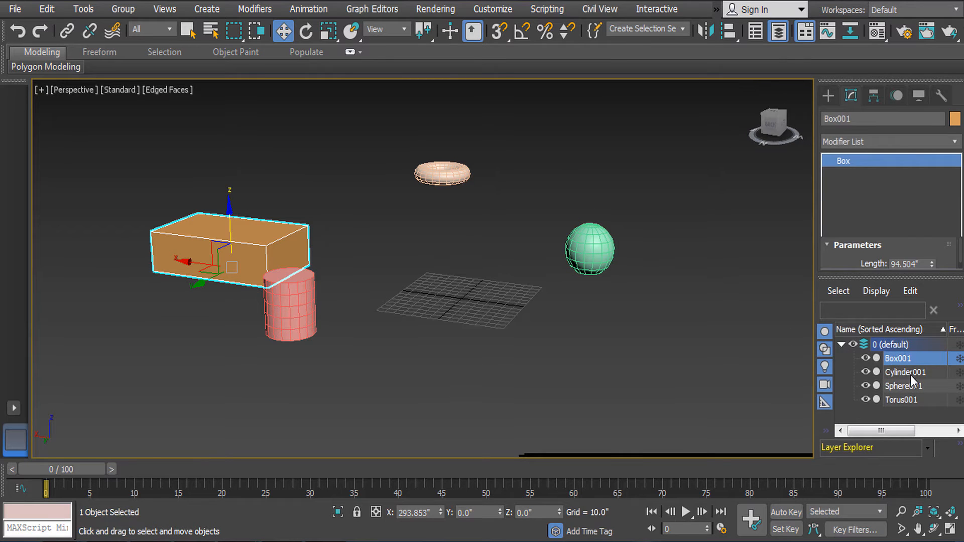
left_click(910, 374)
left_click(909, 386)
left_click(909, 400)
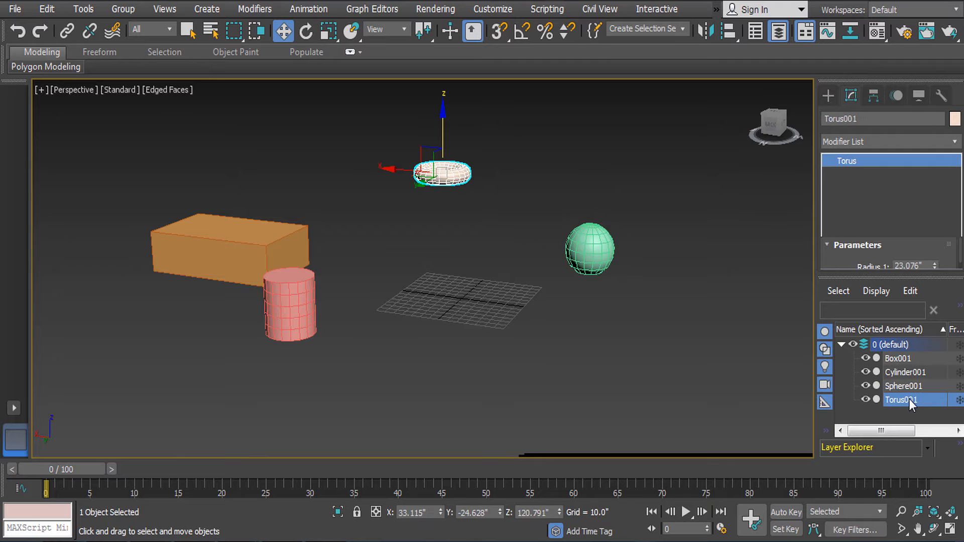
middle_click_drag(687, 304, 684, 312)
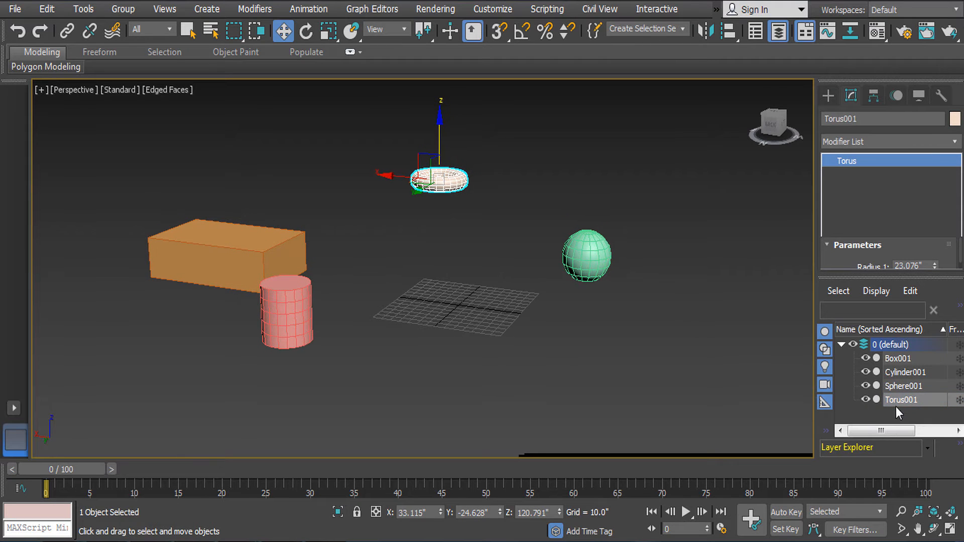
Hide the torus and show it again several times, leaving it visible.
left_click(866, 400)
left_click(866, 399)
left_click(866, 399)
left_click(866, 399)
left_click(866, 399)
left_click(866, 400)
Freeze the torus, select the sphere in the viewport, and unfreeze the torus again.
left_click(960, 400)
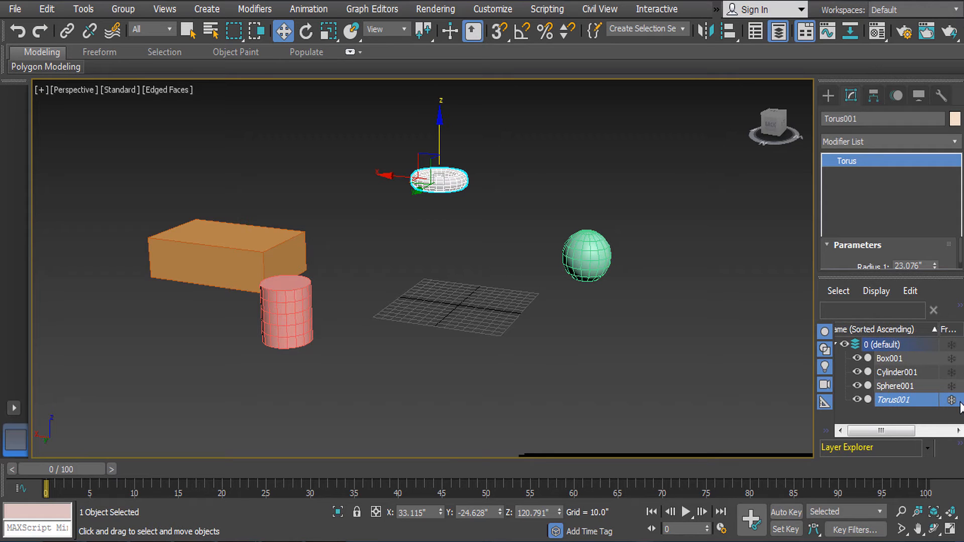
left_click(523, 370)
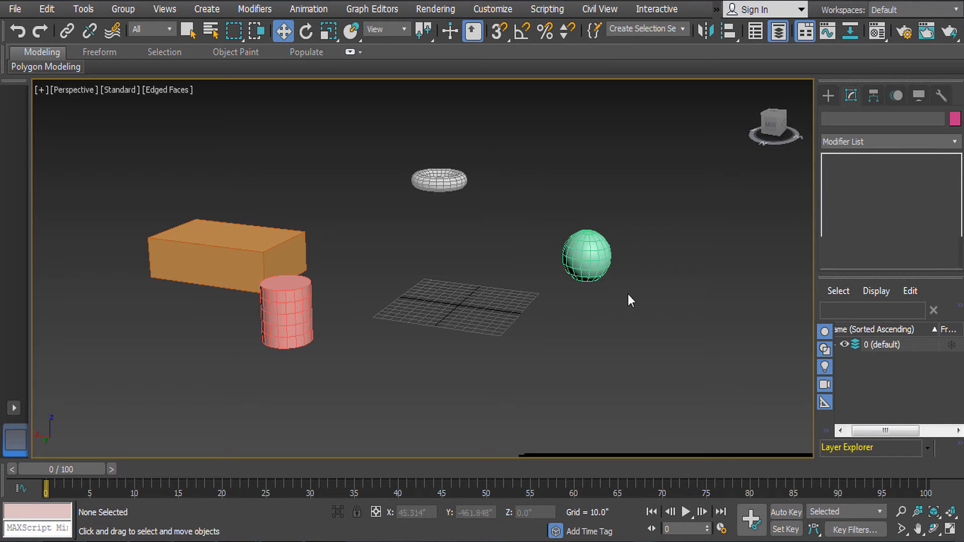
left_click(596, 262)
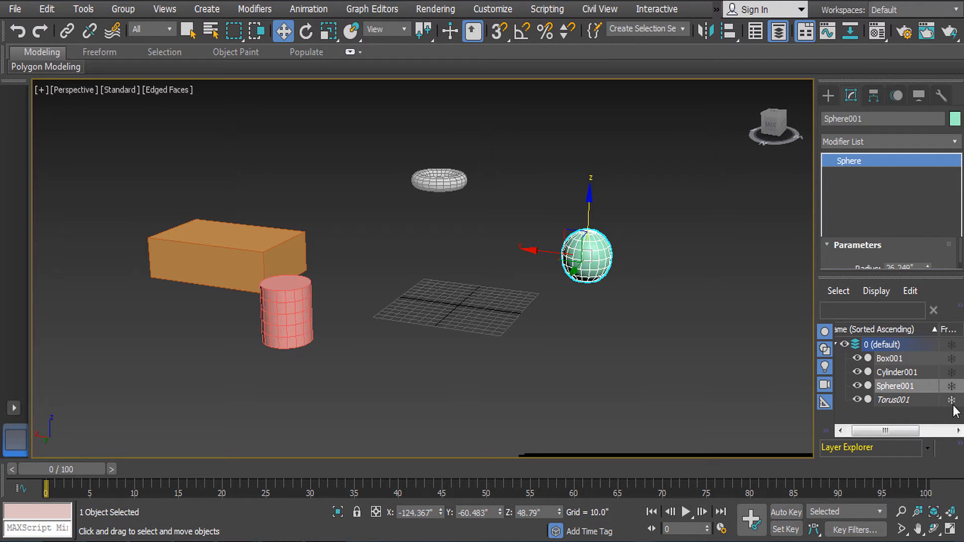
left_click(923, 399)
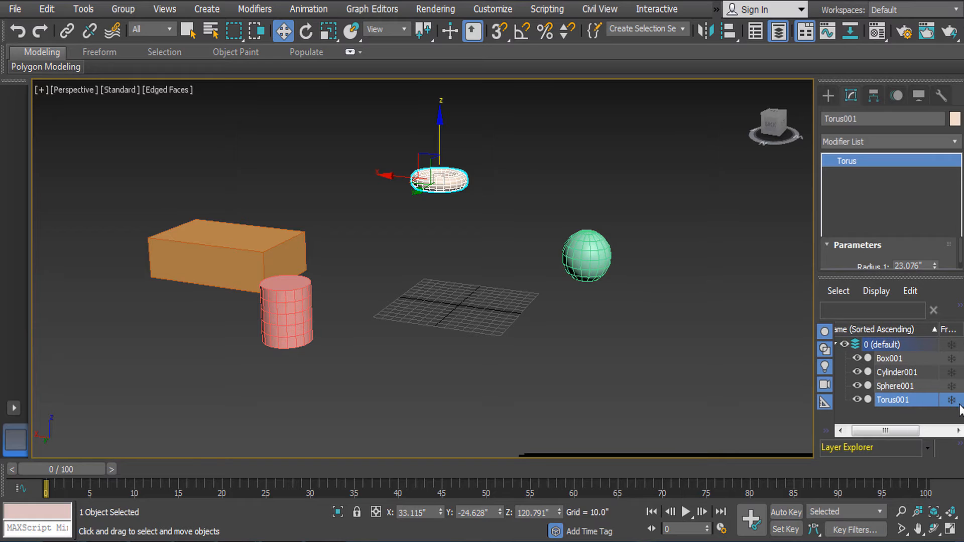
Rename the box to "polygon 01".
left_click(918, 383)
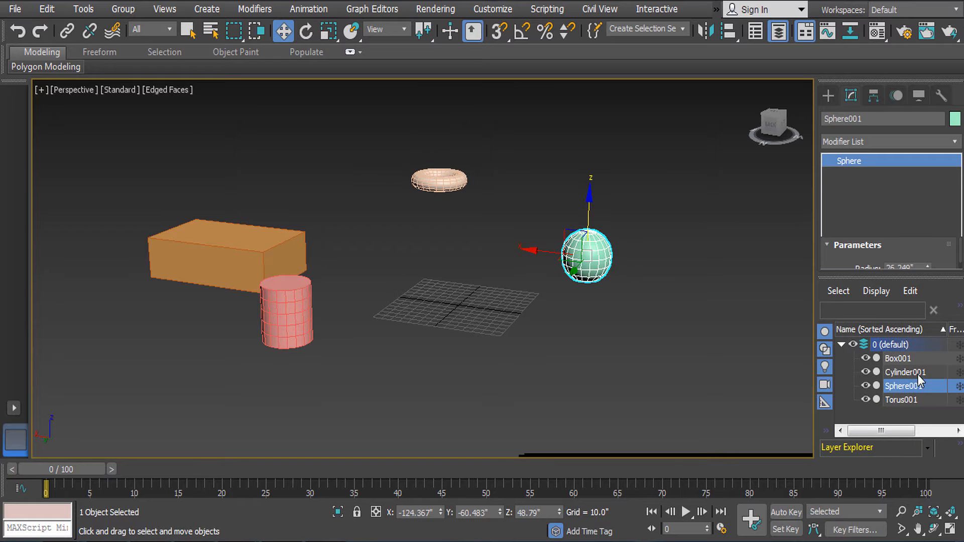
left_click(917, 373)
left_click(911, 357)
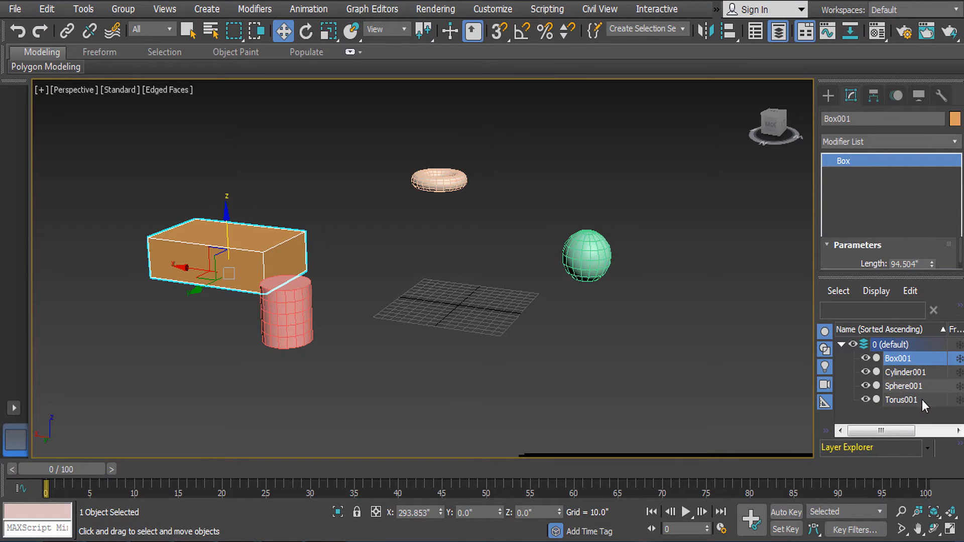
left_click(907, 357)
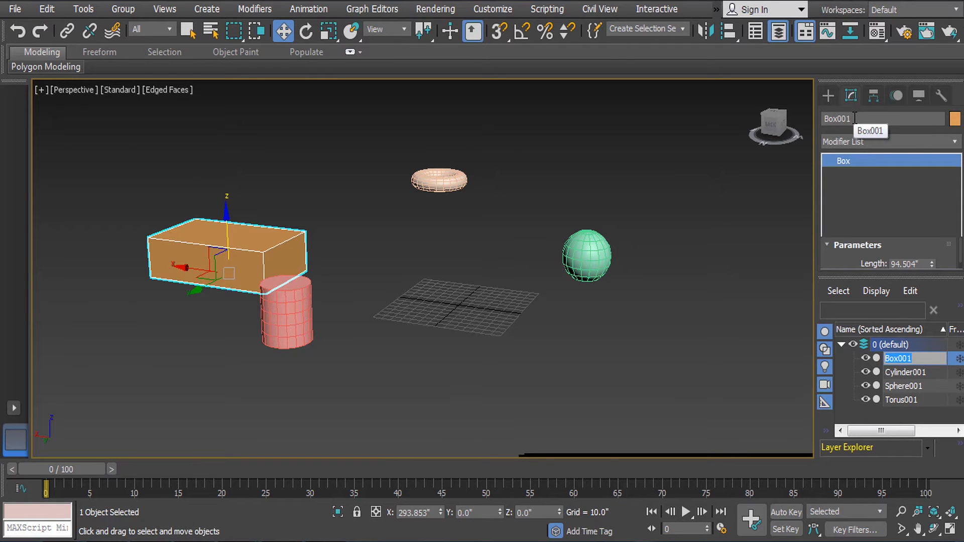
left_click(855, 118)
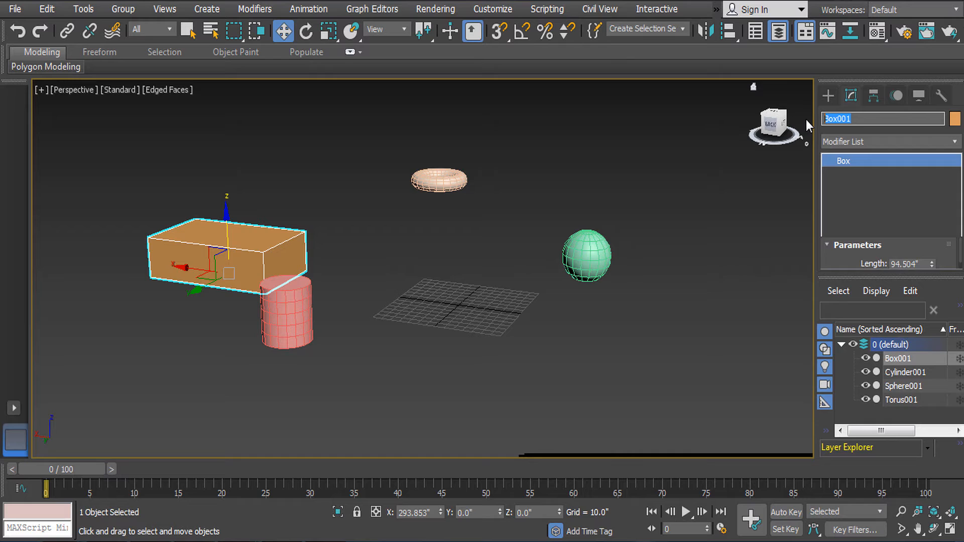
type("polygon 01")
key("Return")
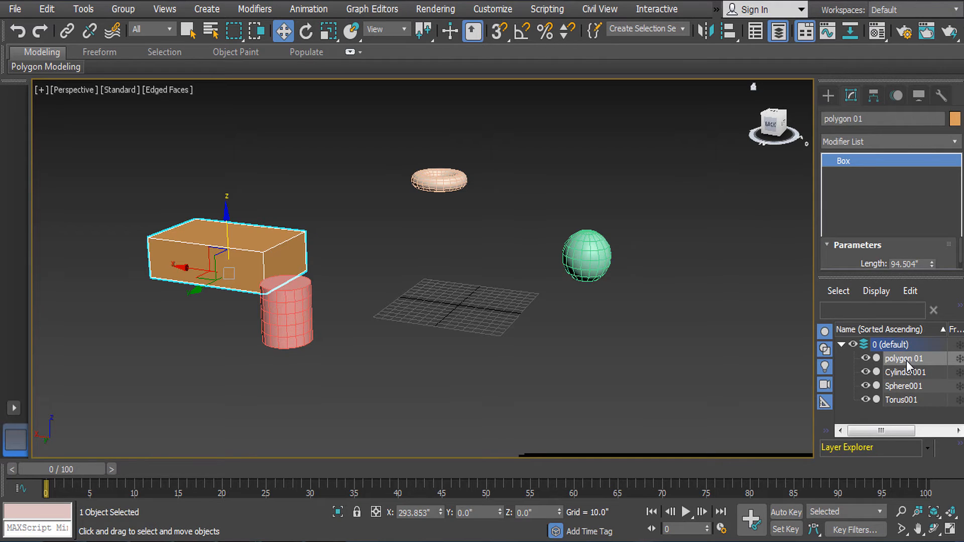
Select the cylinder, sphere and torus by name in turn, going back and forth and ending on the torus.
left_click(912, 374)
left_click(912, 387)
left_click(907, 400)
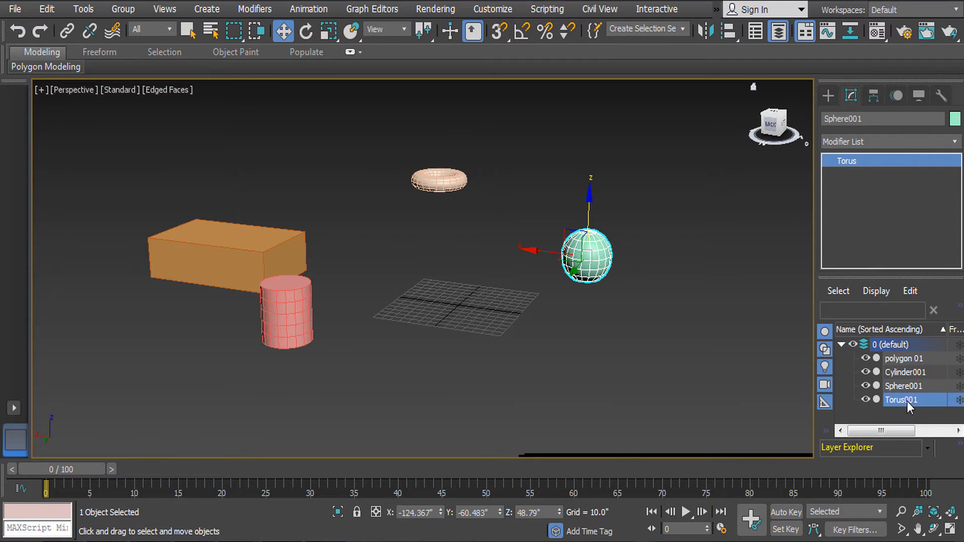
left_click(909, 386)
left_click(910, 372)
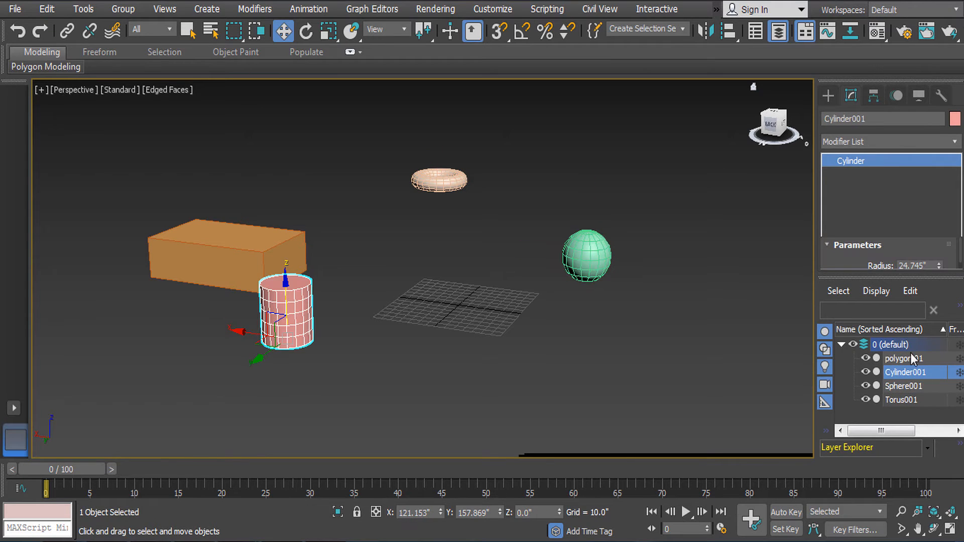
left_click(911, 387)
left_click(907, 399)
Hide the sphere, cylinder, box and torus one by one, and make all four visible again.
left_click(866, 386)
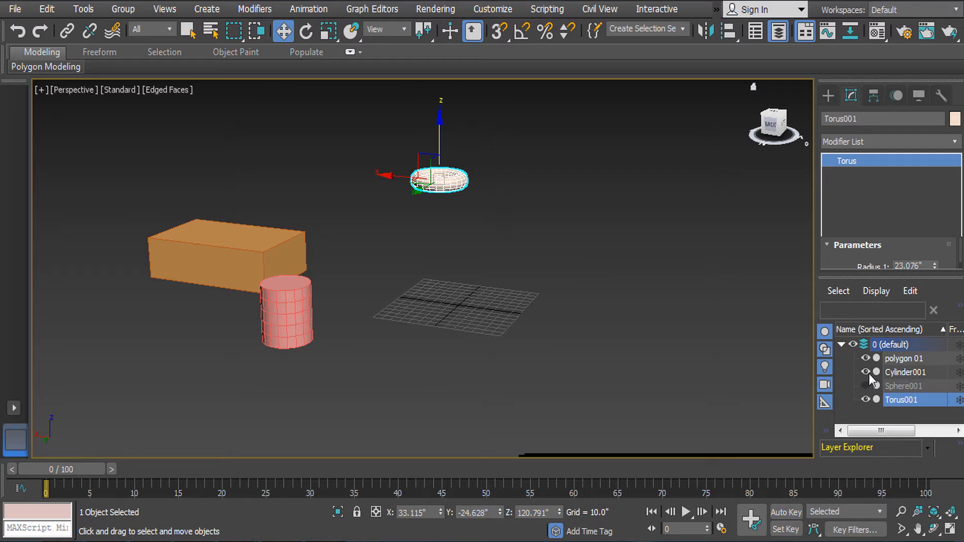
left_click(868, 373)
left_click(868, 358)
left_click(868, 400)
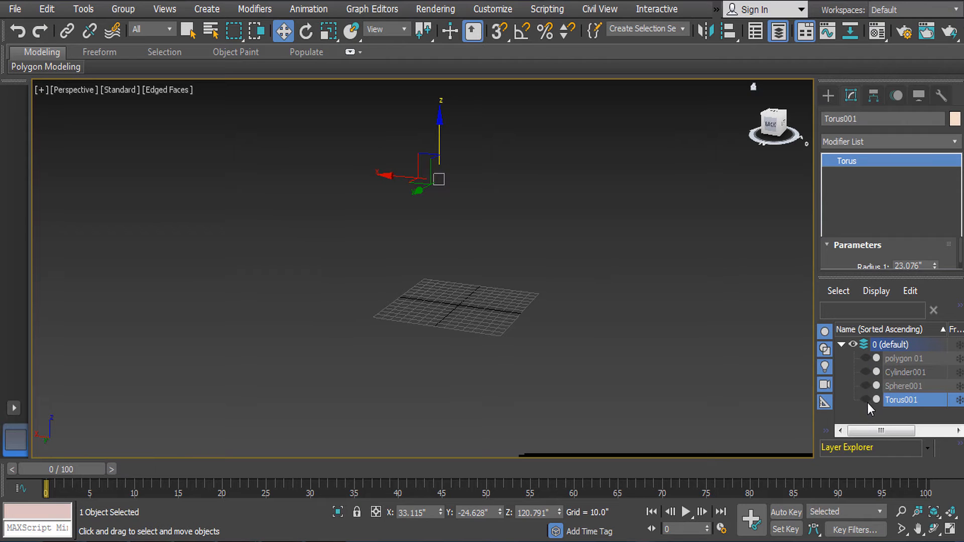
left_click(866, 400)
left_click(866, 386)
left_click(866, 358)
left_click(866, 372)
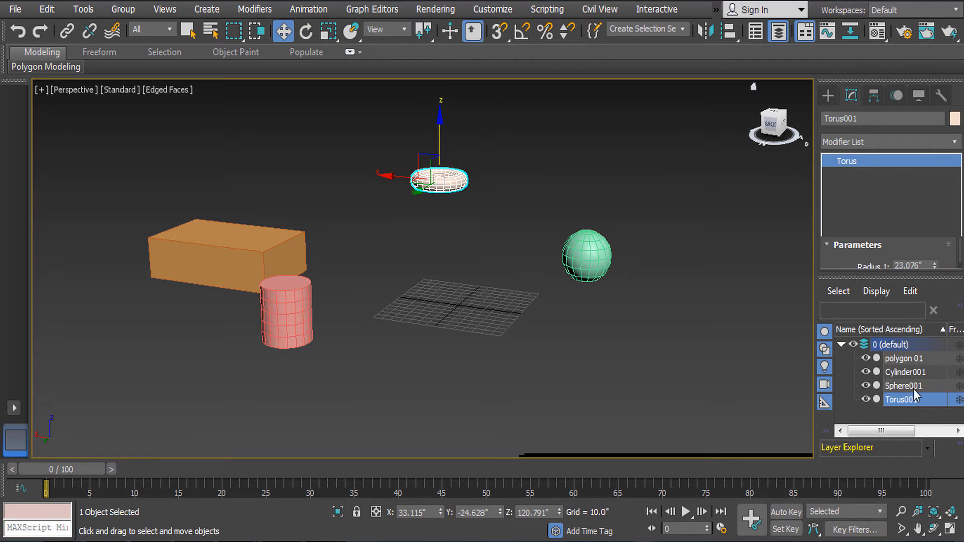
Freeze the torus, sphere, cylinder and box individually, along with the default layer.
left_click(959, 400)
left_click(952, 385)
left_click(952, 372)
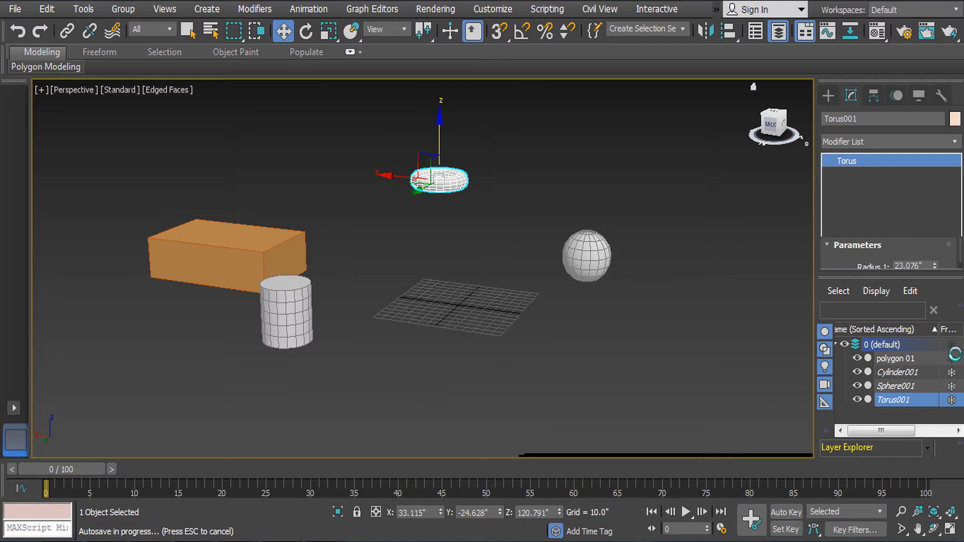
left_click(952, 359)
left_click(952, 344)
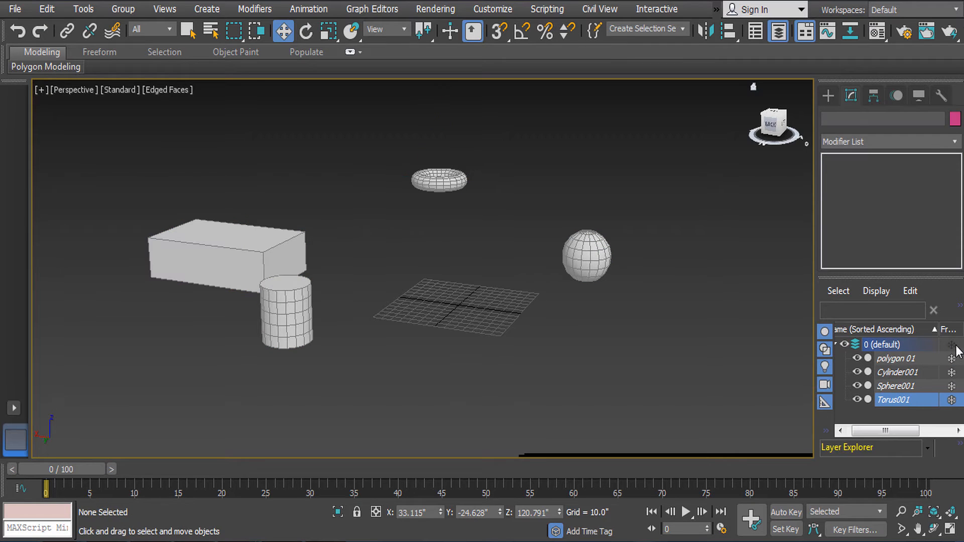
Hide and show the default layer, and select all of its objects before clearing the selection.
left_click(844, 344)
left_click(844, 345)
left_click(886, 345)
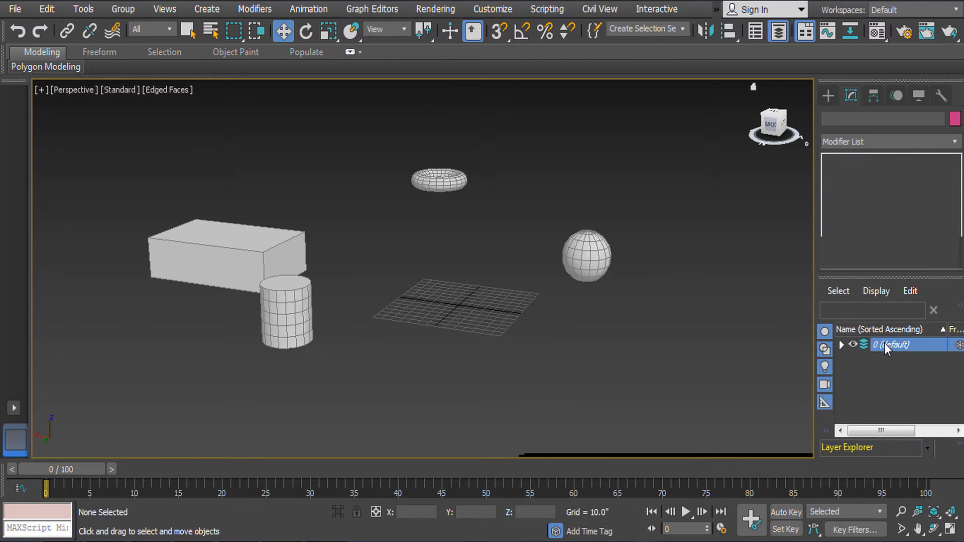
left_click(960, 360)
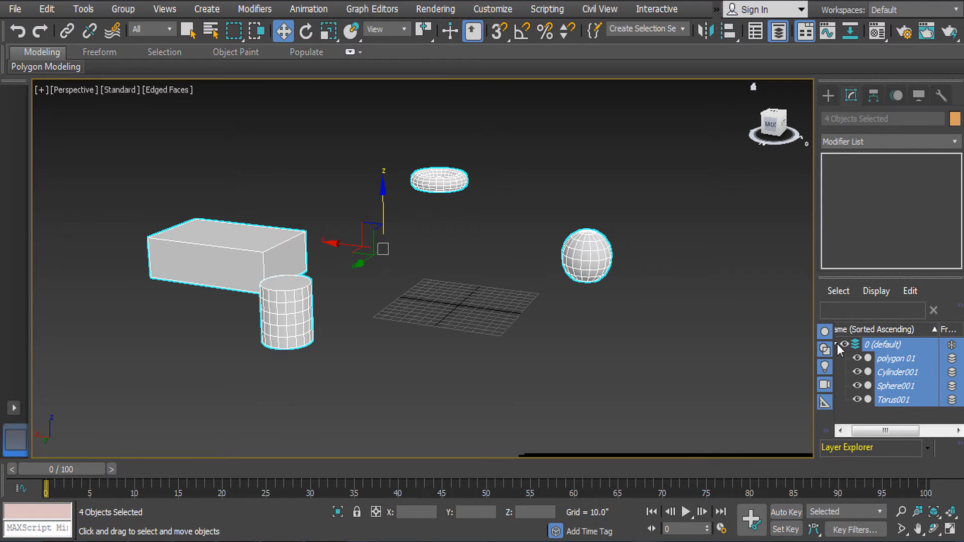
key("ctrl+d")
Unfreeze the default layer and its box, cylinder, sphere and torus.
left_click(953, 359)
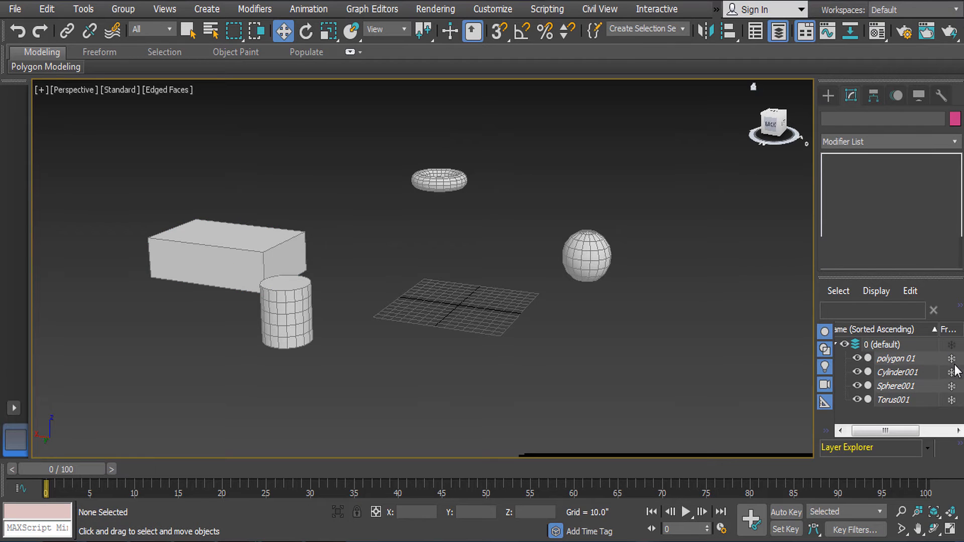
left_click(952, 358)
left_click(952, 372)
left_click(952, 386)
left_click(952, 400)
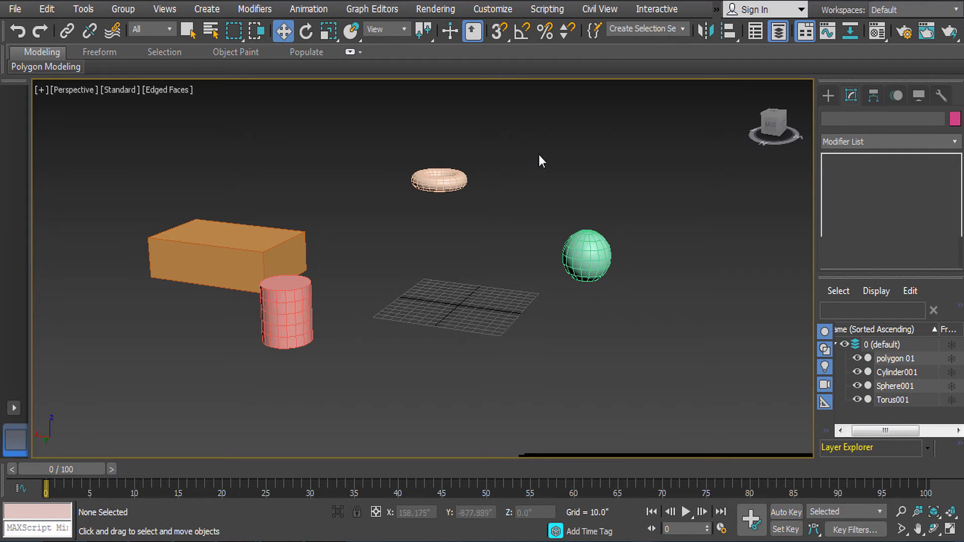
Try region-selecting the objects and moving only the box across the scene, and undo the move.
left_click_drag(65, 146, 692, 405)
left_click(251, 259)
middle_click_drag(286, 260, 274, 282, "alt")
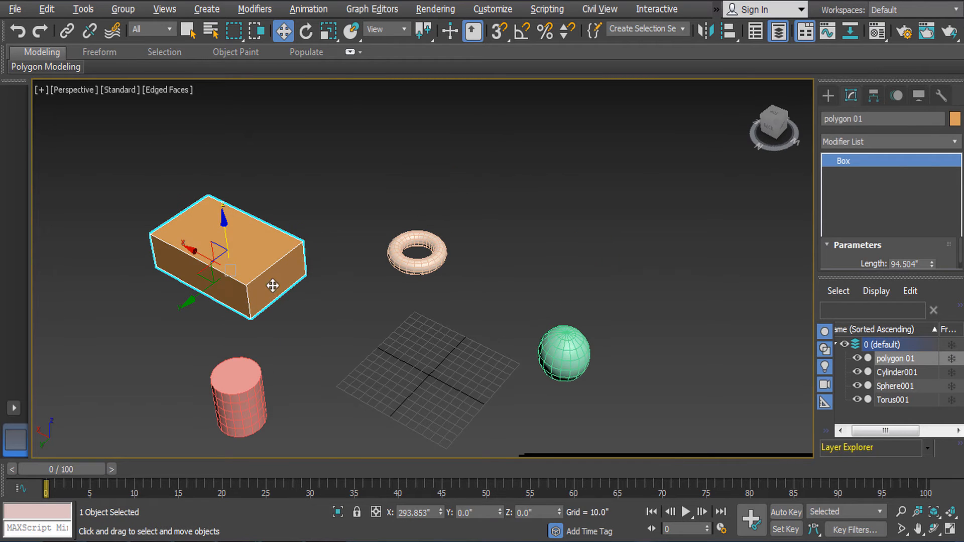
left_click_drag(199, 256, 347, 351)
key("ctrl+z")
key("ctrl+z")
key("ctrl+z")
key("ctrl+y")
Clear the selection and select all four objects with a selection region.
middle_click_drag(511, 358, 667, 285, "alt")
left_click(667, 285)
left_click_drag(129, 191, 594, 436)
Examine the file types offered for saving the scene under a new name, and close without saving.
left_click(20, 7)
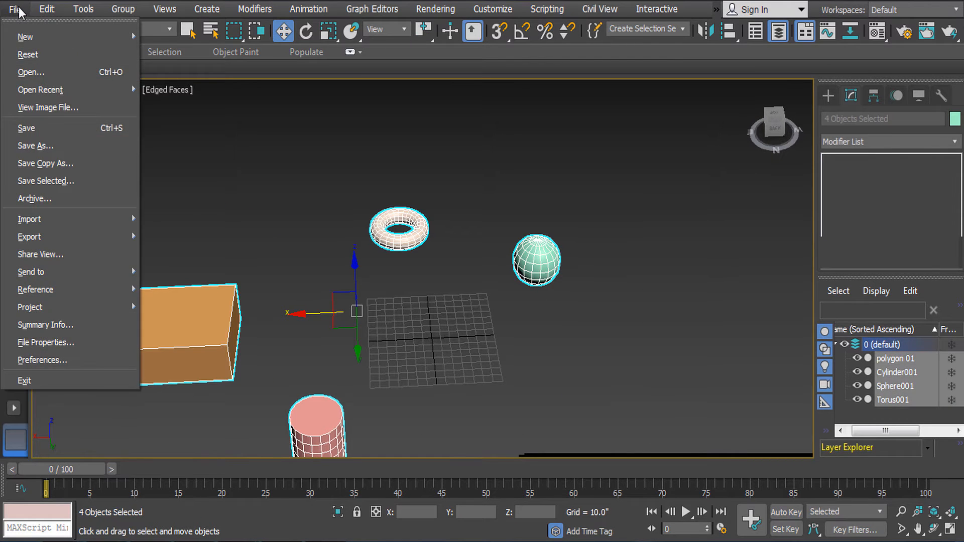
left_click(35, 145)
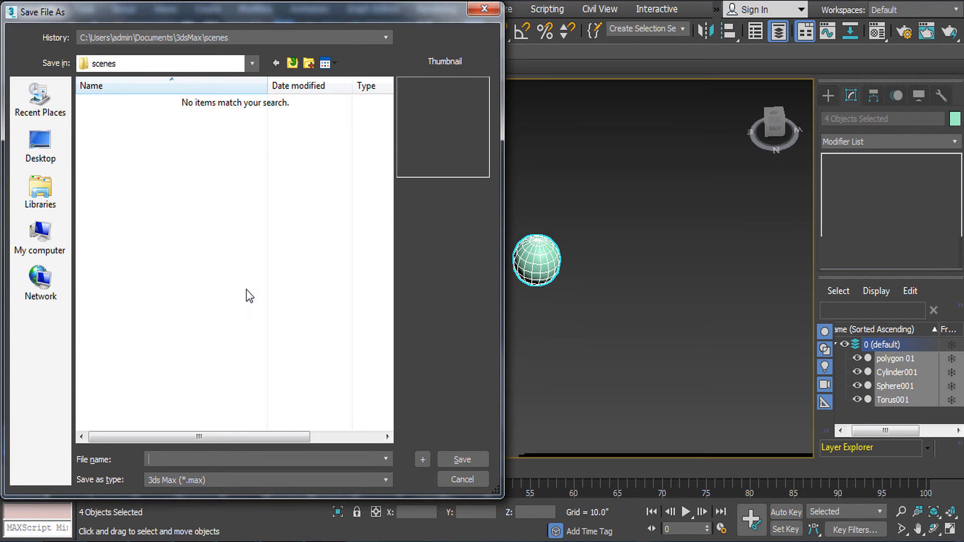
left_click(216, 484)
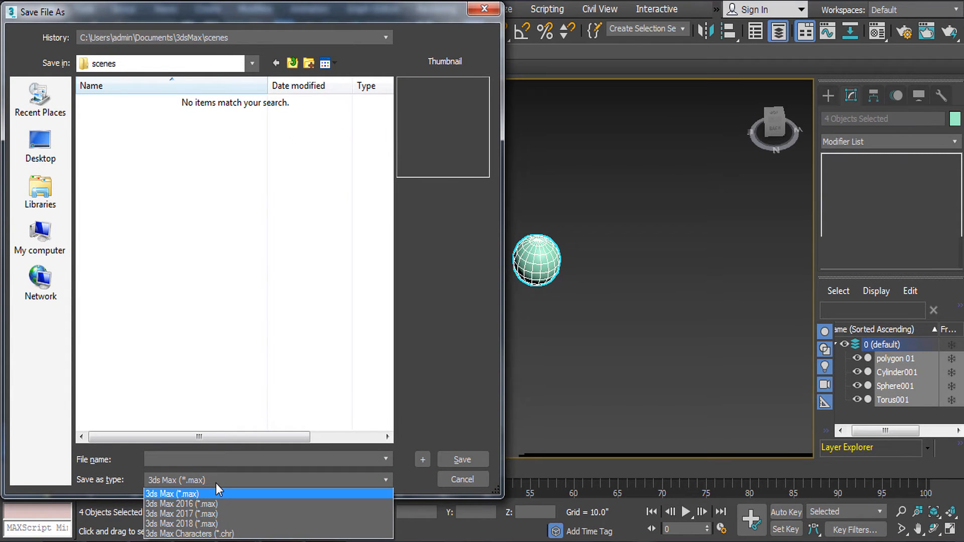
left_click(216, 485)
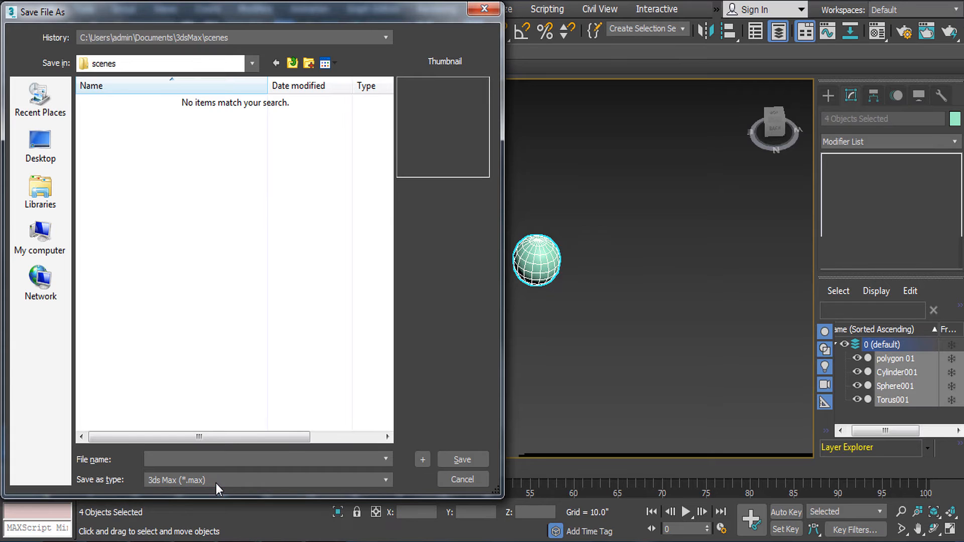
left_click(490, 14)
left_click(583, 390)
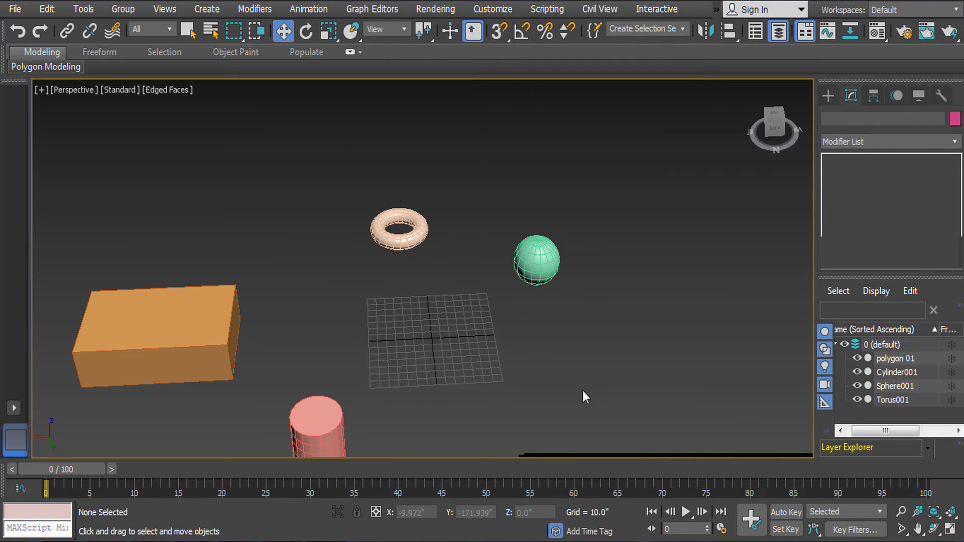
Practise region selection again, ending with the box, torus, sphere and cylinder all enclosed.
left_click_drag(372, 200, 683, 401)
middle_click_drag(685, 402, 672, 368)
left_click(277, 255)
left_click_drag(101, 194, 709, 400)
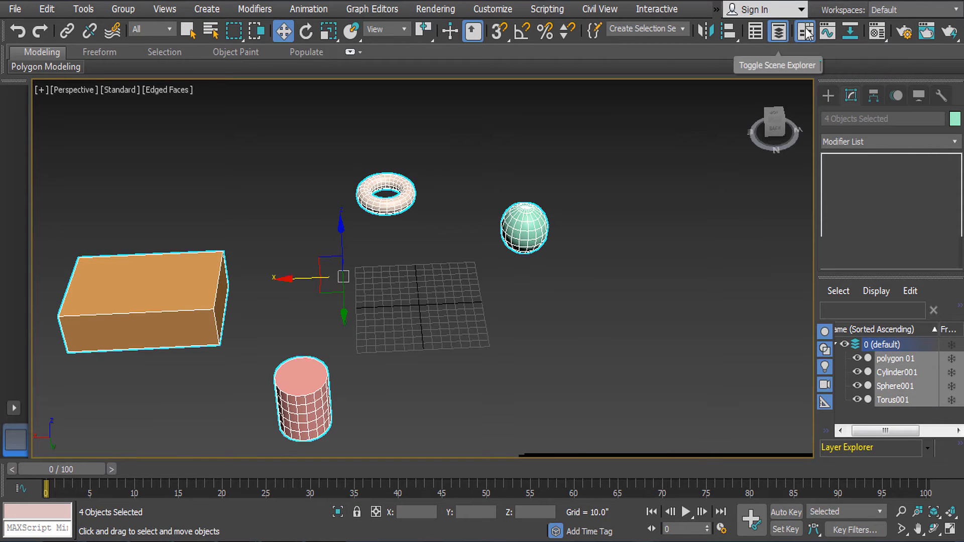
Open the Rendered Frame Window and render the Perspective view in Production mode.
left_click(925, 32)
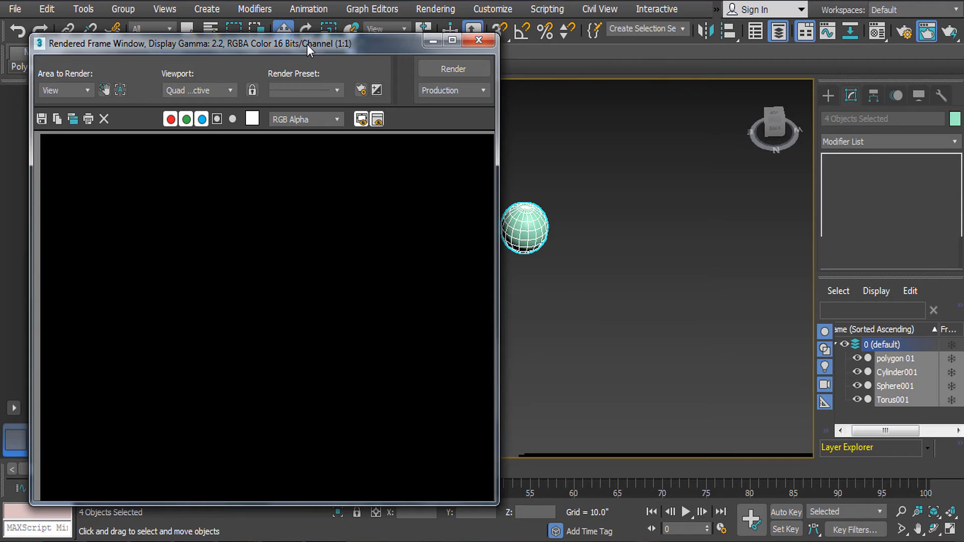
left_click_drag(308, 49, 577, 56)
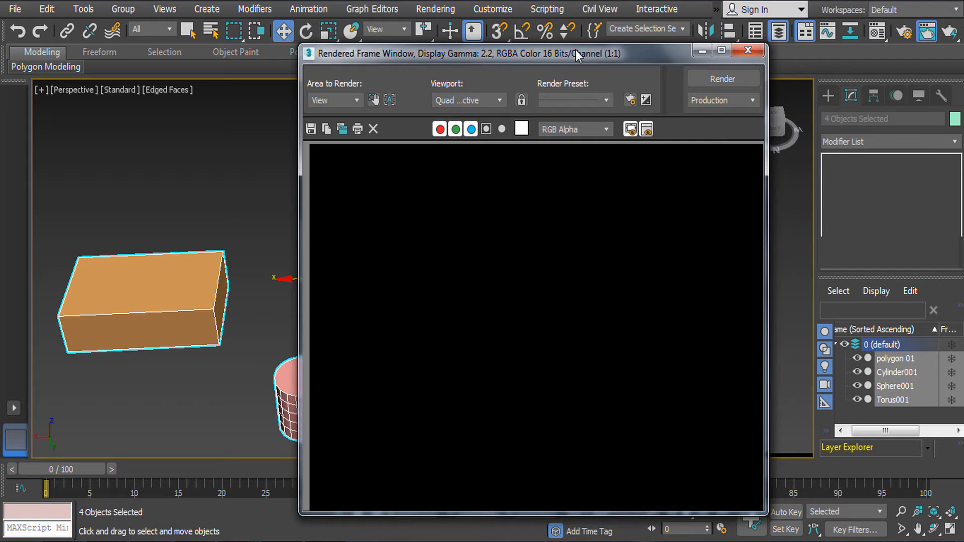
left_click(723, 75)
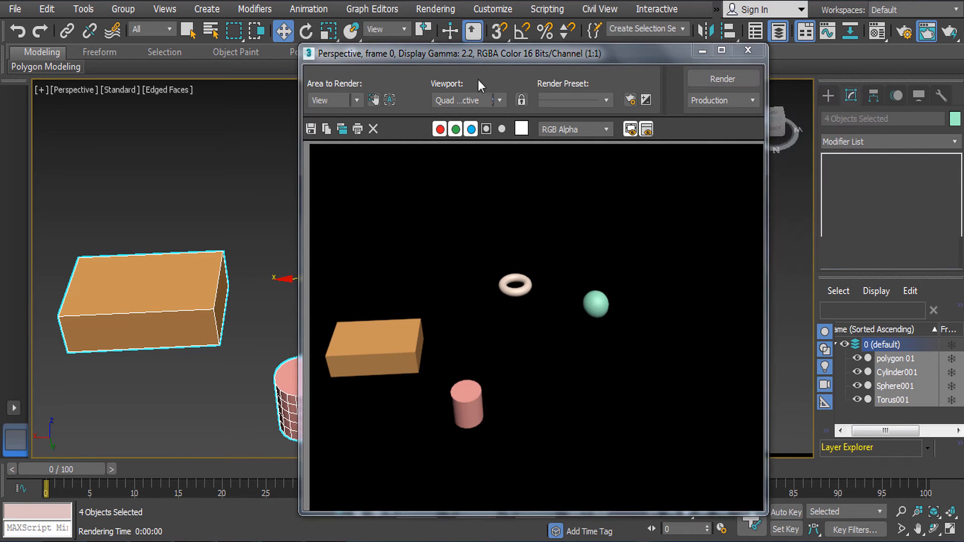
Shrink the Rendered Frame Window and place it beside the objects so they stay uncovered in the viewport.
left_click_drag(517, 54, 731, 37)
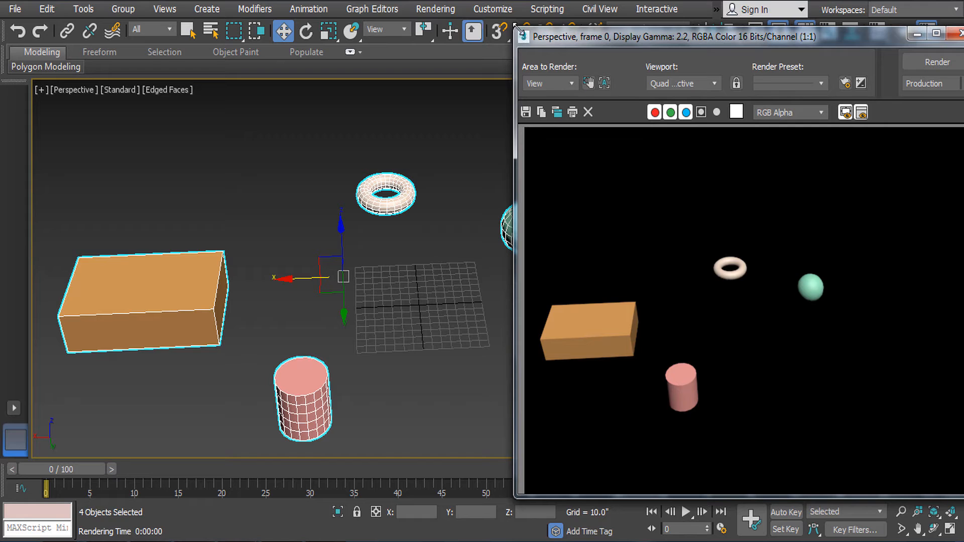
left_click_drag(521, 38, 536, 178)
left_click_drag(701, 171, 767, 160)
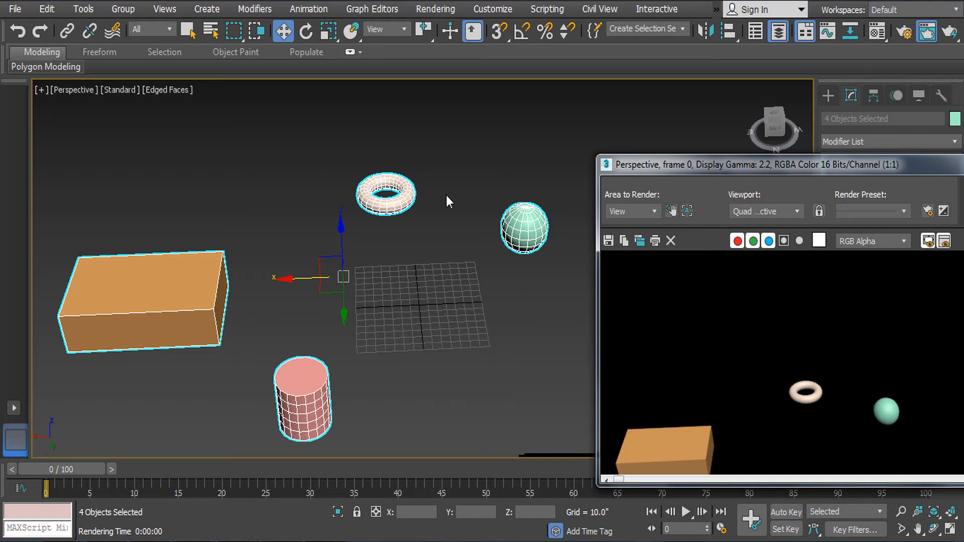
Examine all the rendered objects in the Rendered Frame Window, and close it with nothing left selected in the viewport.
left_click_drag(833, 165, 571, 116)
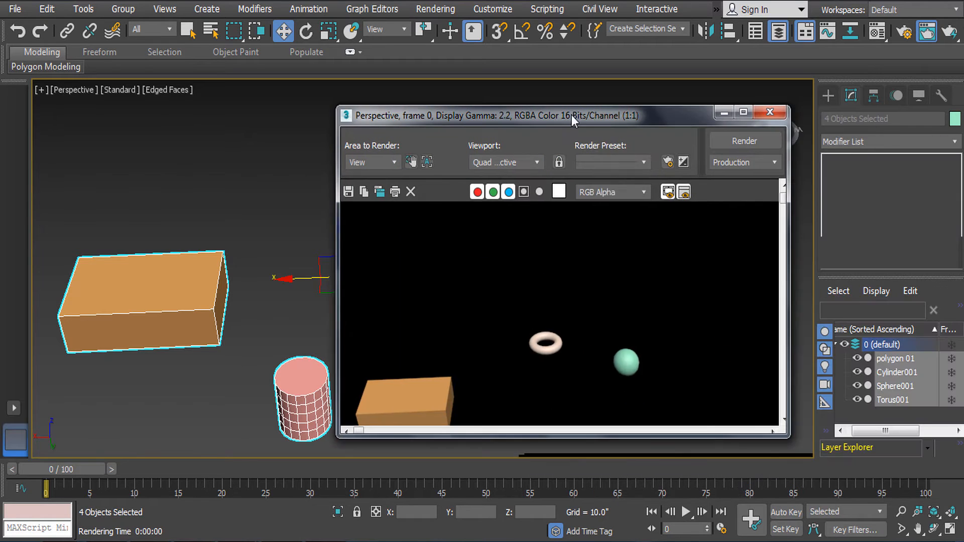
scroll(634, 349, "down", 1)
scroll(633, 349, "up", 1)
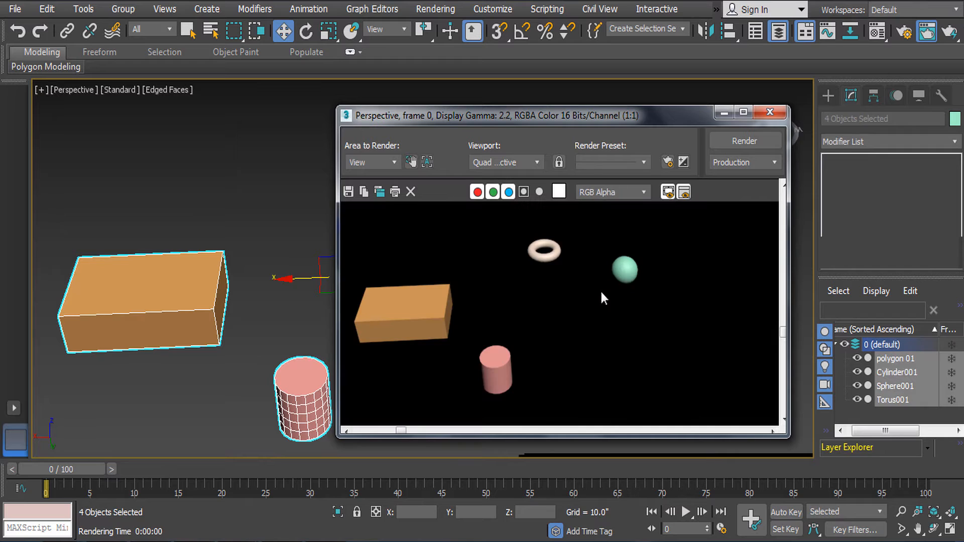
left_click(758, 135)
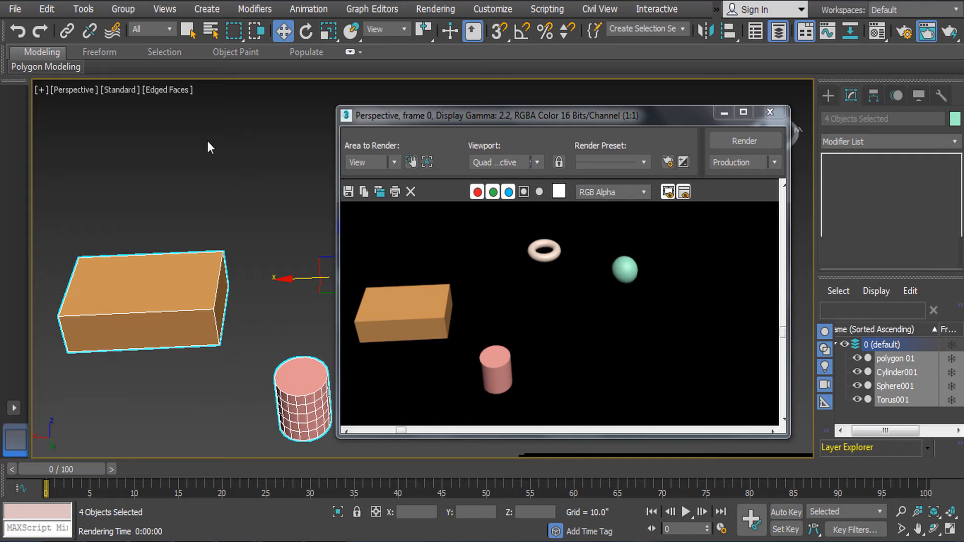
left_click(777, 116)
left_click(408, 225)
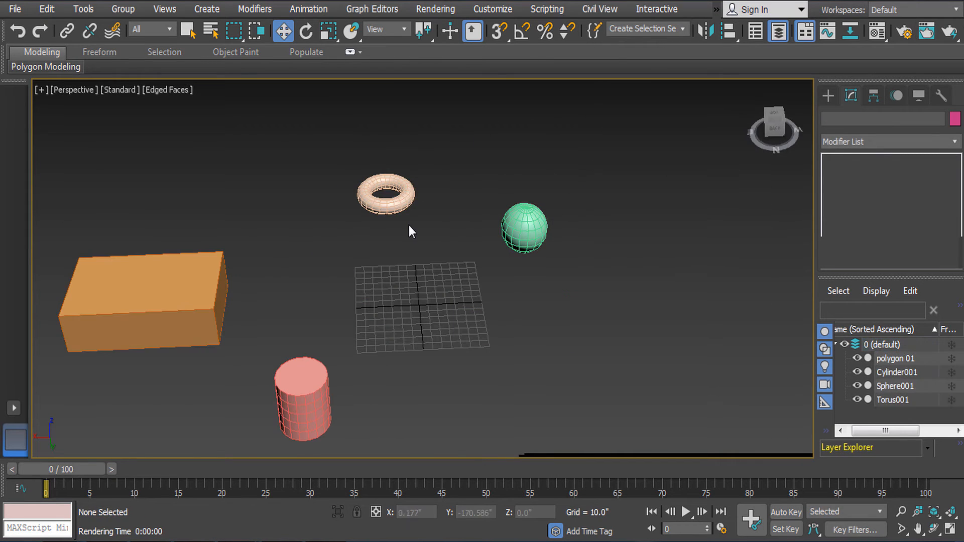
Change the sphere's object color to dark red from the 3ds Max palette, and deselect it.
scroll(528, 221, "up", 4)
left_click(523, 212)
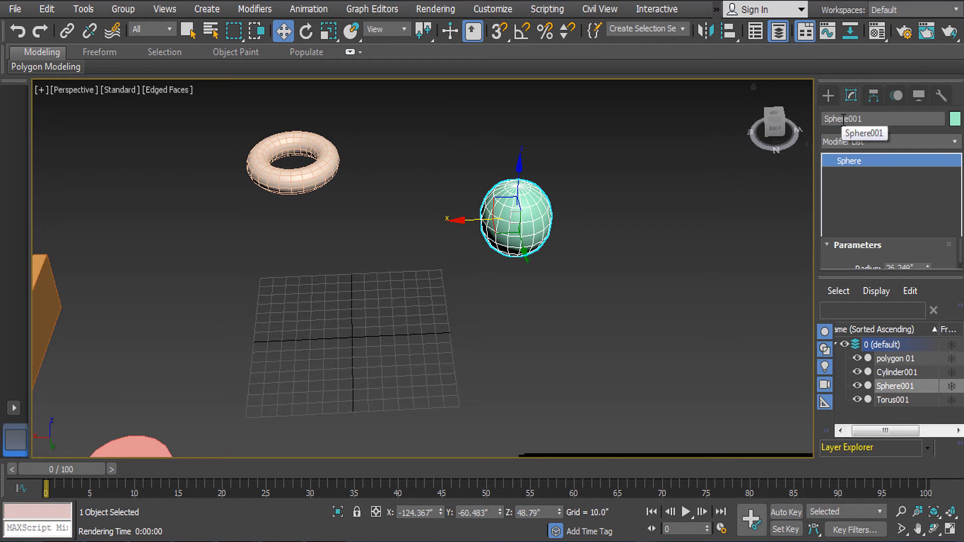
left_click(955, 120)
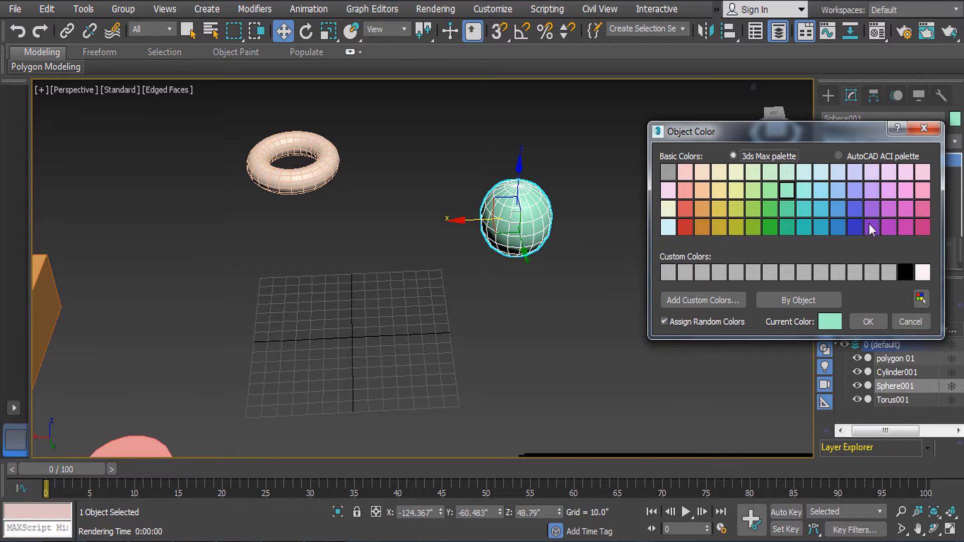
left_click(921, 227)
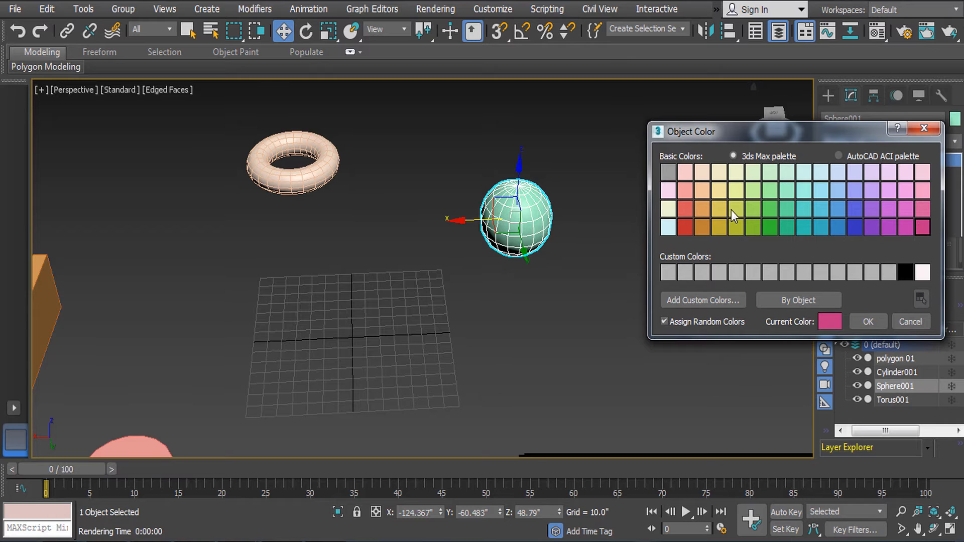
left_click(684, 227)
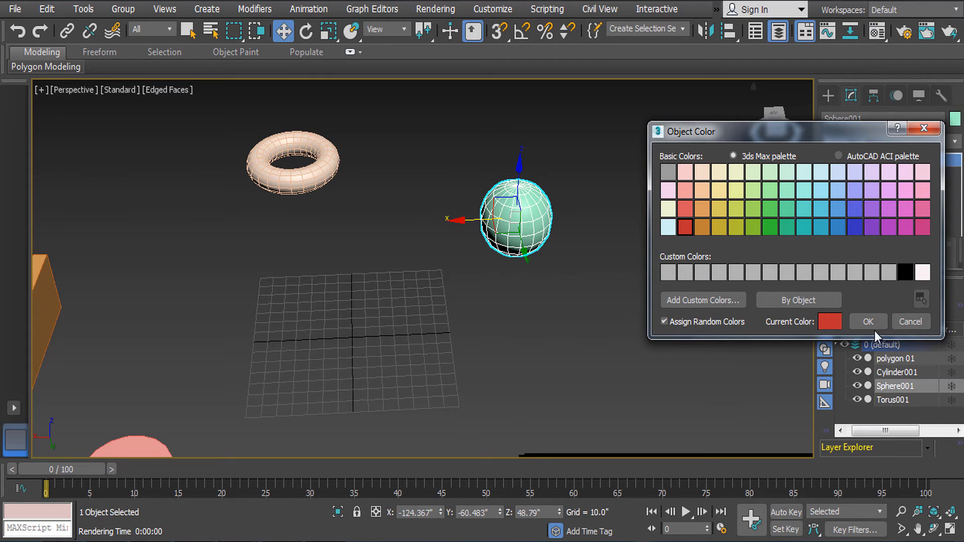
left_click(873, 324)
middle_click_drag(598, 238, 665, 206)
left_click(666, 206)
left_click_drag(527, 157, 671, 260)
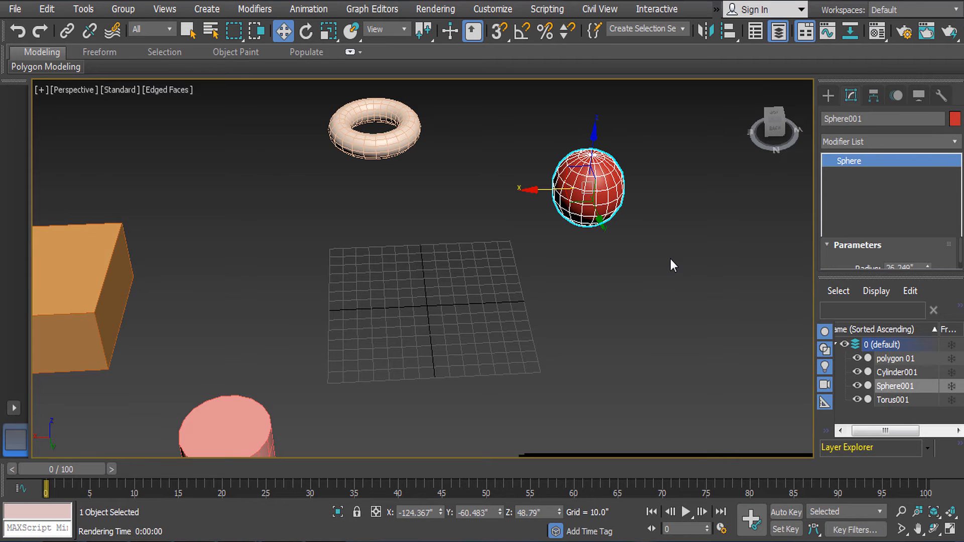
left_click(671, 258)
Move the torus toward the sphere to about X -21.3" and set its object color to gray.
middle_click_drag(411, 187, 465, 199)
left_click_drag(456, 170, 539, 168)
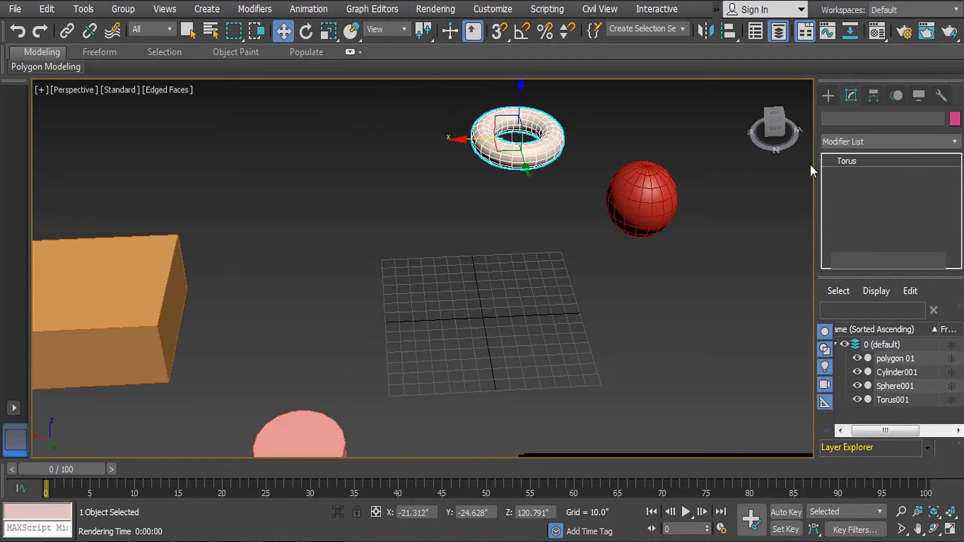
left_click(955, 119)
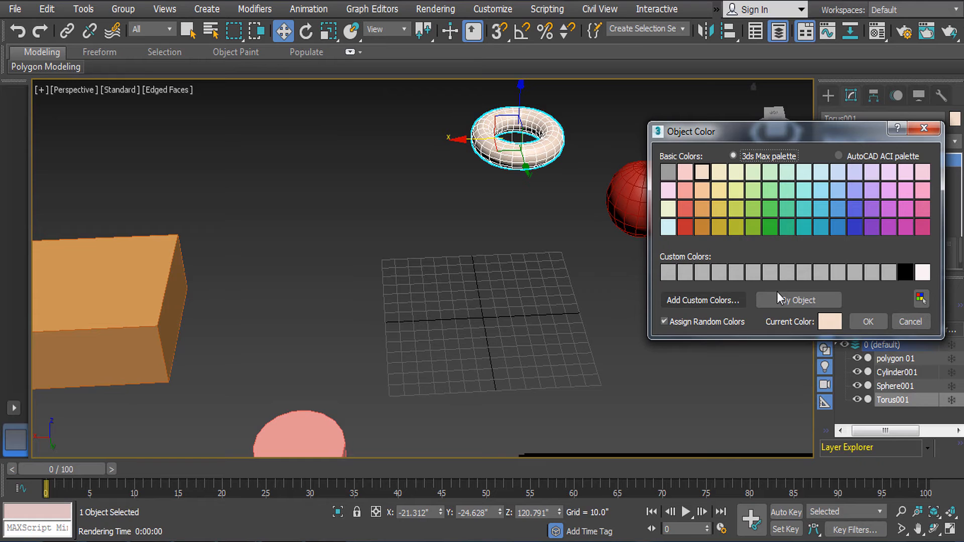
left_click(756, 226)
left_click(736, 172)
left_click(668, 172)
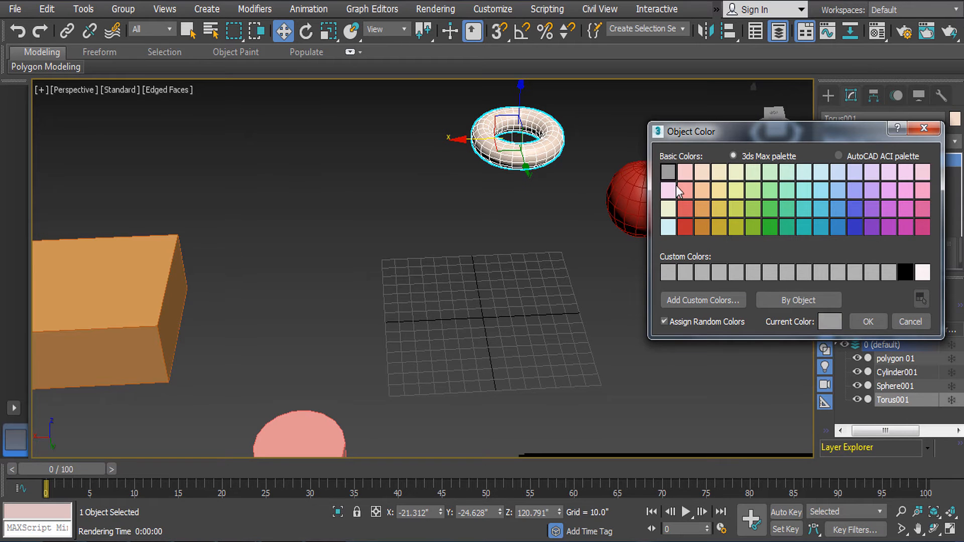
left_click(867, 326)
Select the cylinder and change its object color to the white custom color.
middle_click_drag(358, 257, 367, 234)
left_click(282, 357)
left_click(305, 412)
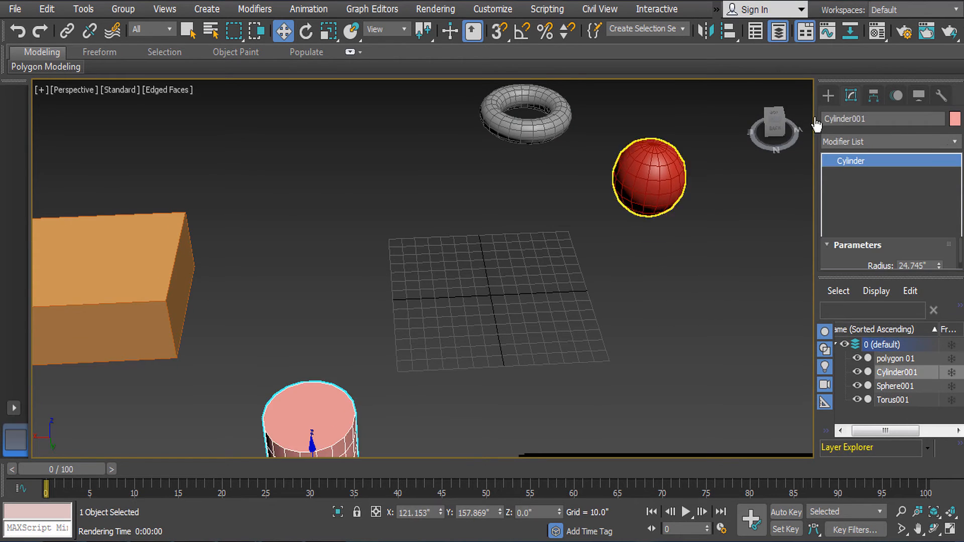
left_click(954, 119)
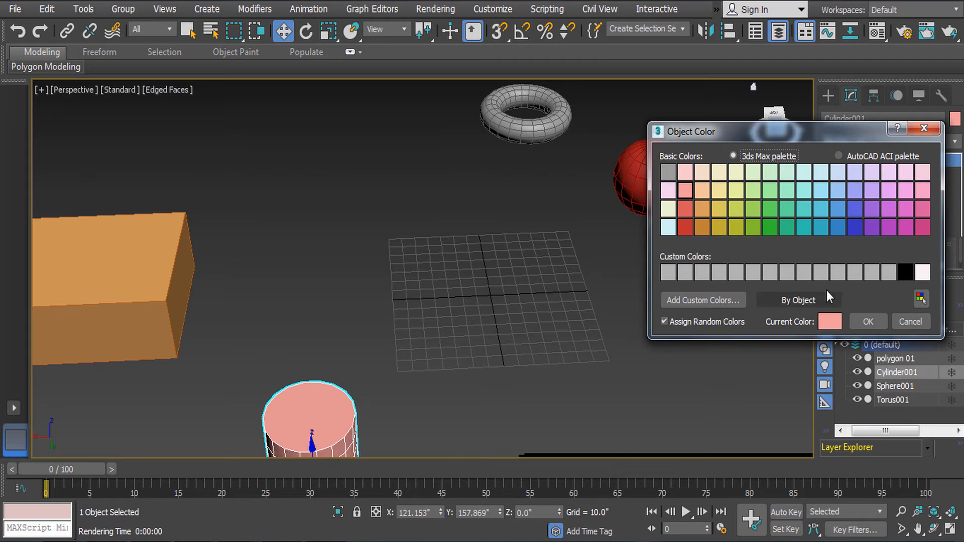
left_click(907, 210)
left_click(918, 273)
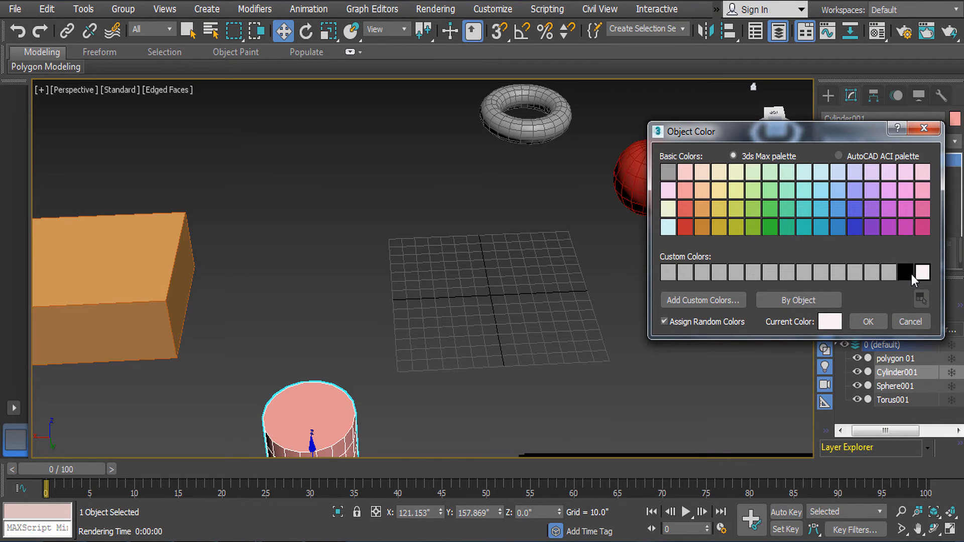
left_click(880, 322)
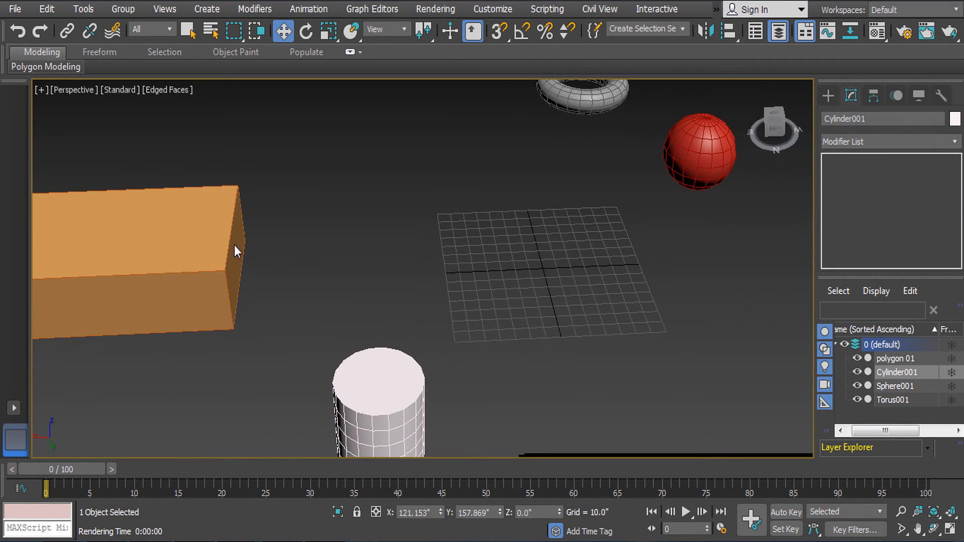
Select the box and change its object color to the black custom color.
left_click(234, 246)
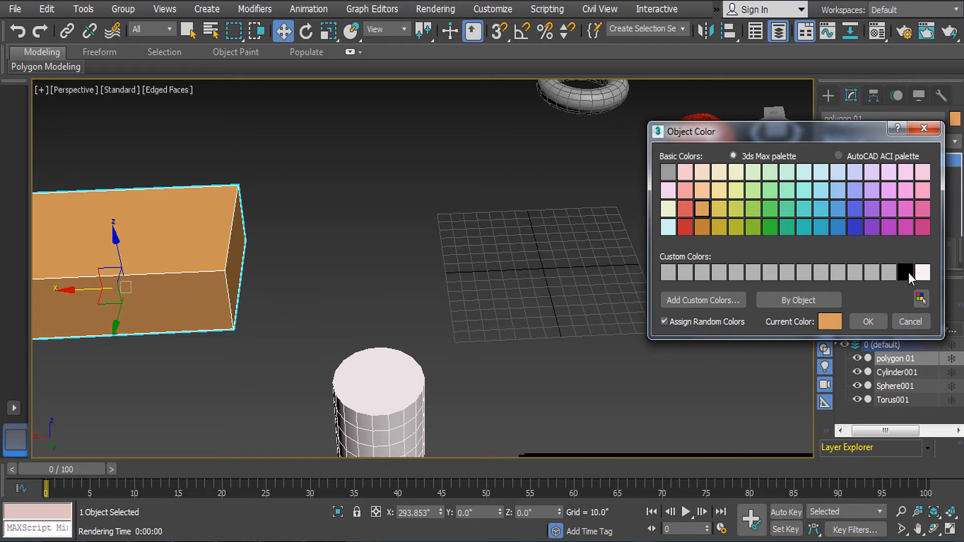
left_click(908, 272)
left_click(868, 322)
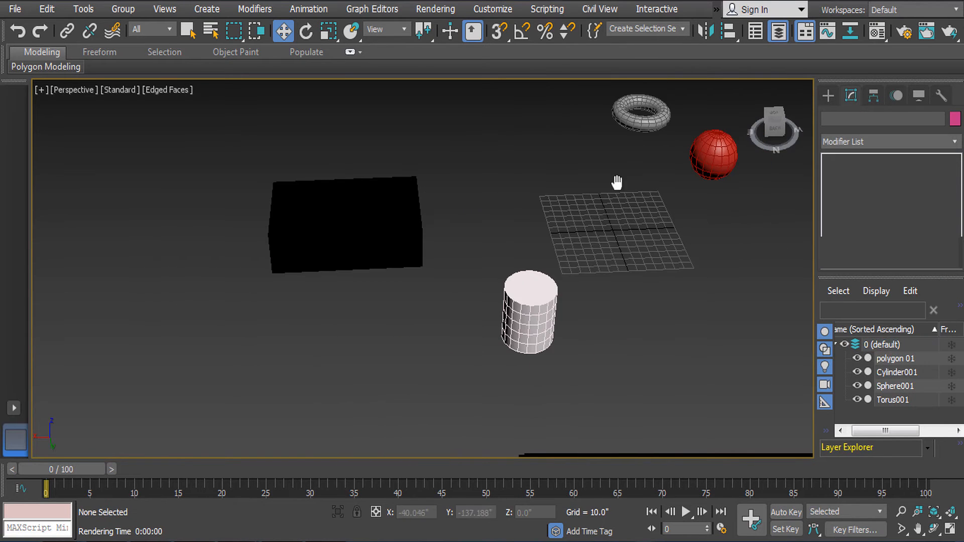
Move the torus away from the sphere to about X 97.3", Y -28.0", Z 114.2".
middle_click_drag(617, 184, 608, 240)
left_click(628, 167)
left_click_drag(628, 169, 516, 180)
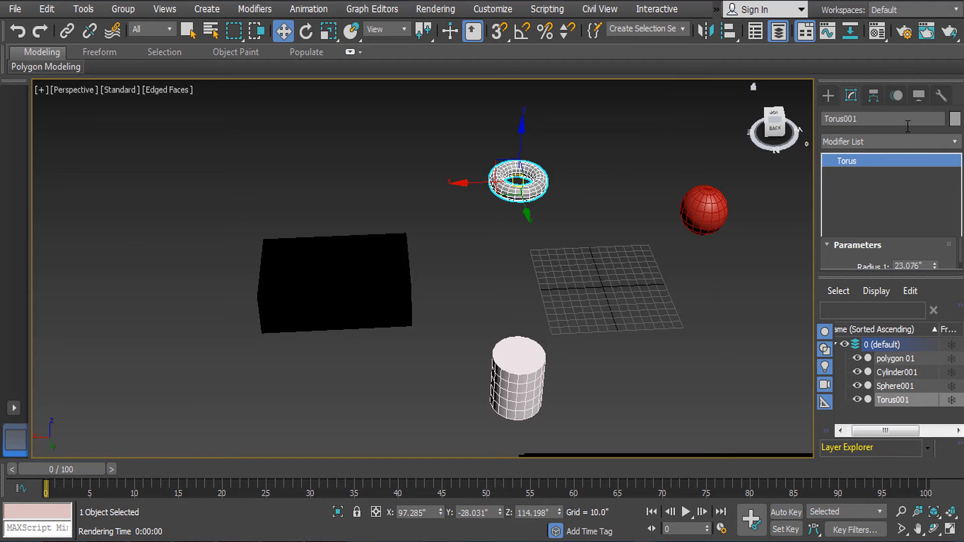
Change the box's object color to turquoise from the basic colors.
left_click(387, 261)
left_click(956, 119)
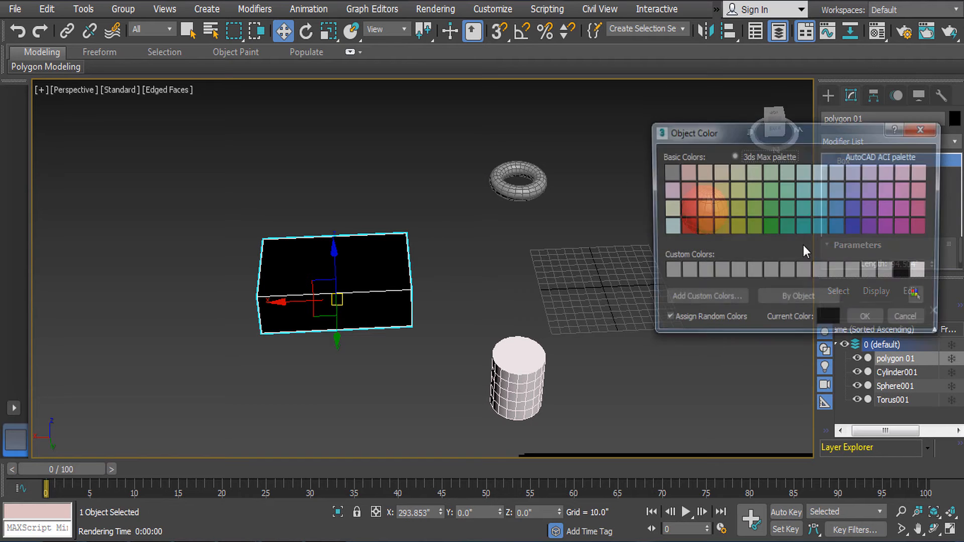
left_click(804, 209)
left_click(869, 322)
Change the cylinder's object color to light green from the basic colors, and deselect it.
left_click(897, 372)
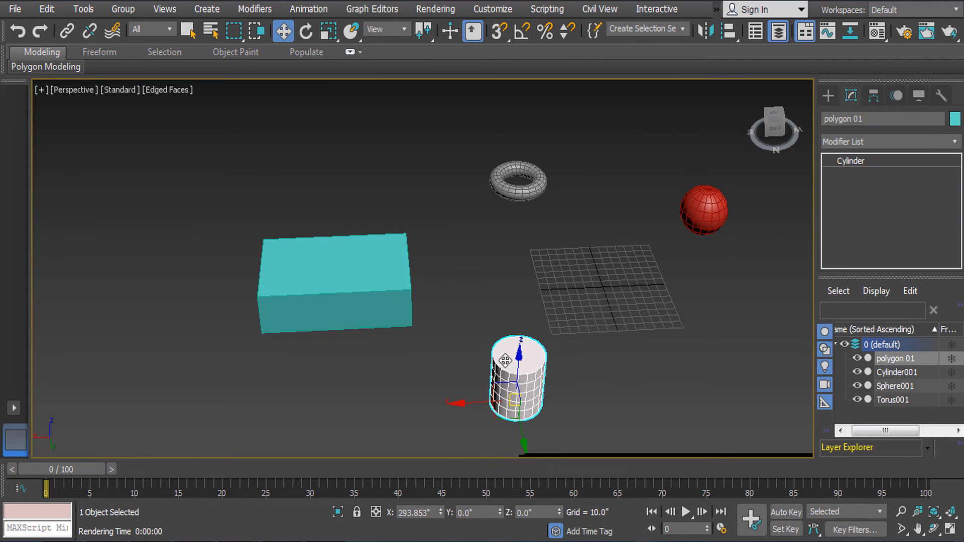
left_click(956, 119)
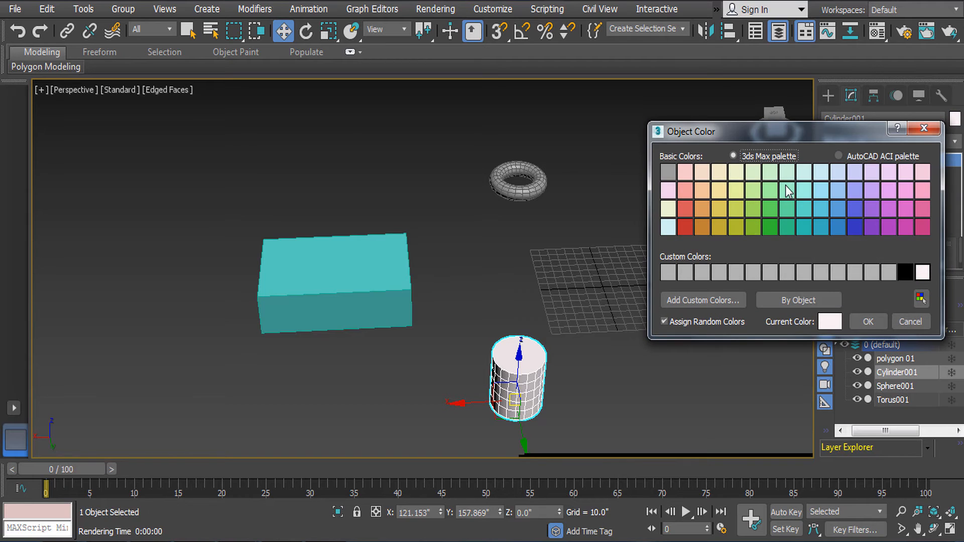
left_click(769, 192)
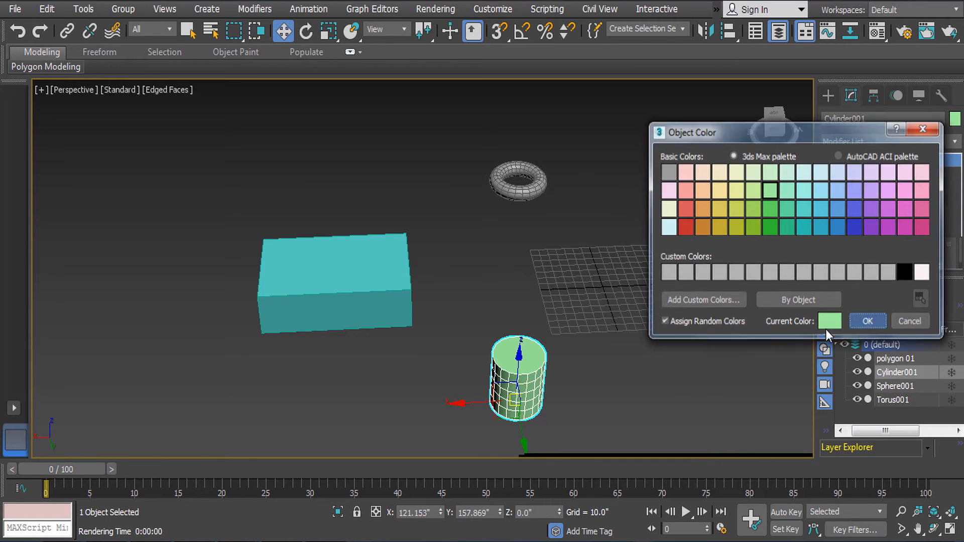
left_click(650, 306)
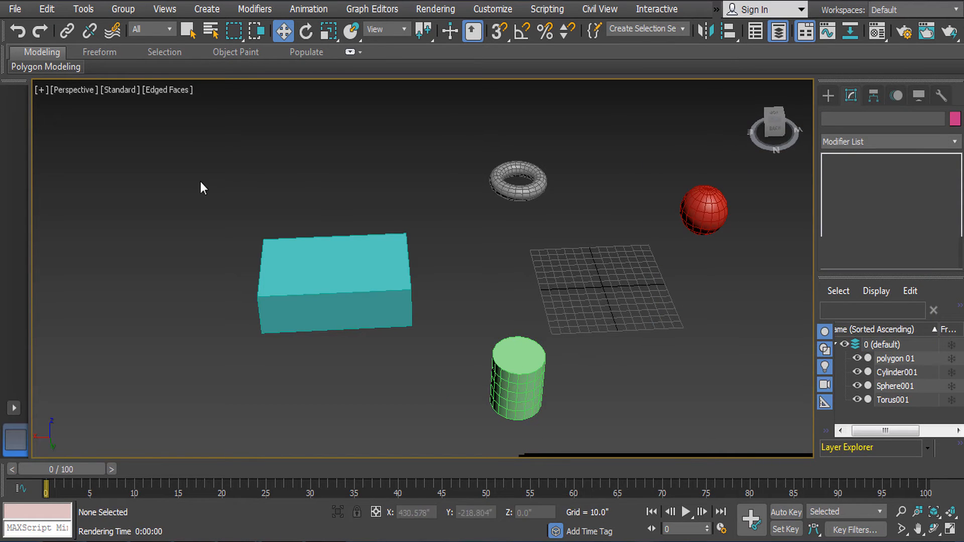
Practise region selection on the recolored objects, ending with the box and cylinder selected.
left_click_drag(199, 182, 703, 382)
middle_click_drag(607, 332, 490, 330)
left_click(549, 272)
left_click_drag(172, 191, 261, 327)
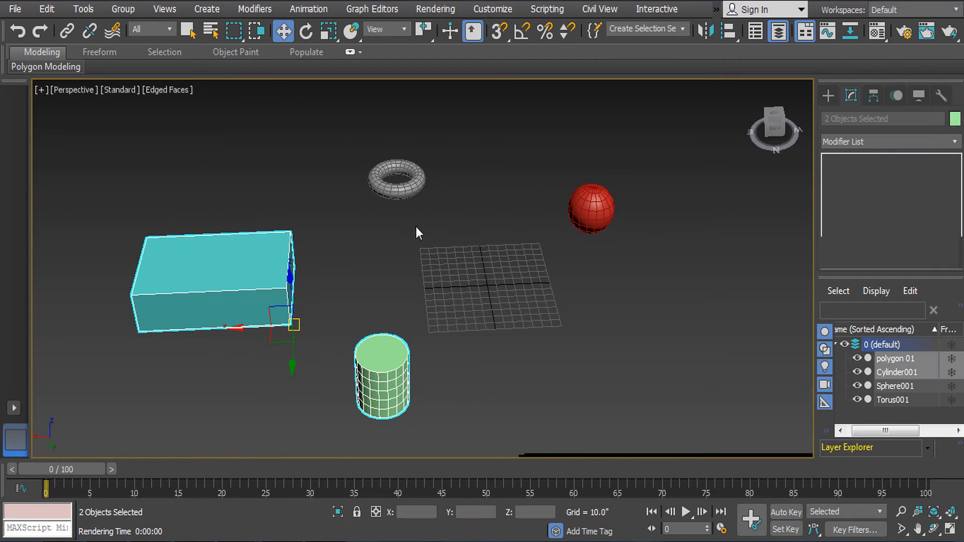
Move the box along X onto the grid to about X 1.9", and try raising it along Z before undoing the raise.
left_click_drag(177, 299, 439, 298)
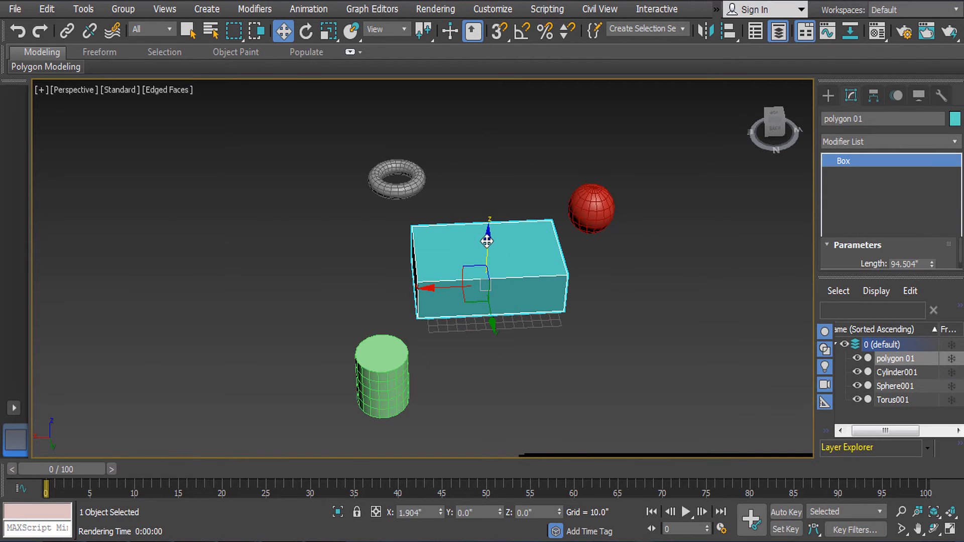
left_click_drag(487, 232, 488, 185)
key("ctrl+z")
Try rotating the box by about 19.5 degrees around its X axis, and undo the trial rotations.
scroll(475, 204, "up", 3)
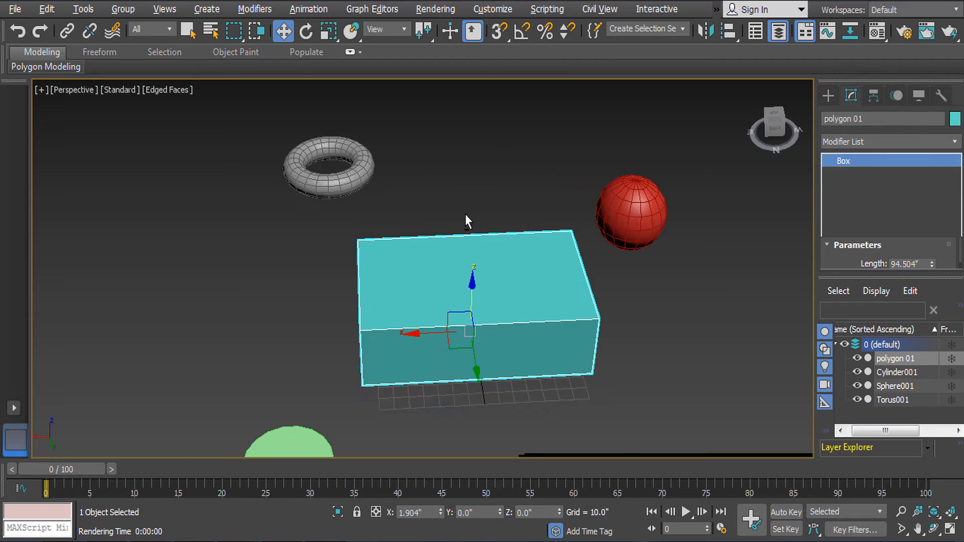
middle_click_drag(466, 217, 545, 231, "alt")
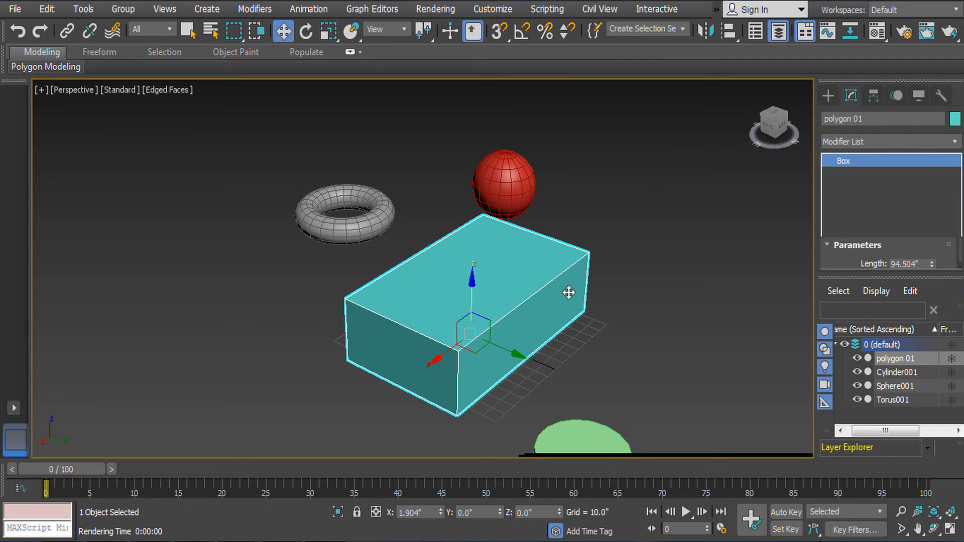
key("e")
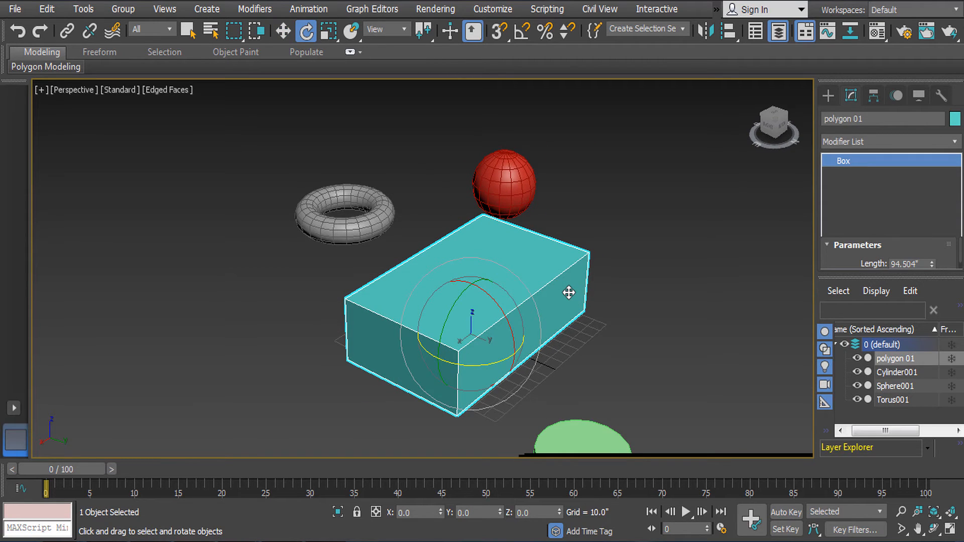
left_click_drag(504, 327, 477, 272)
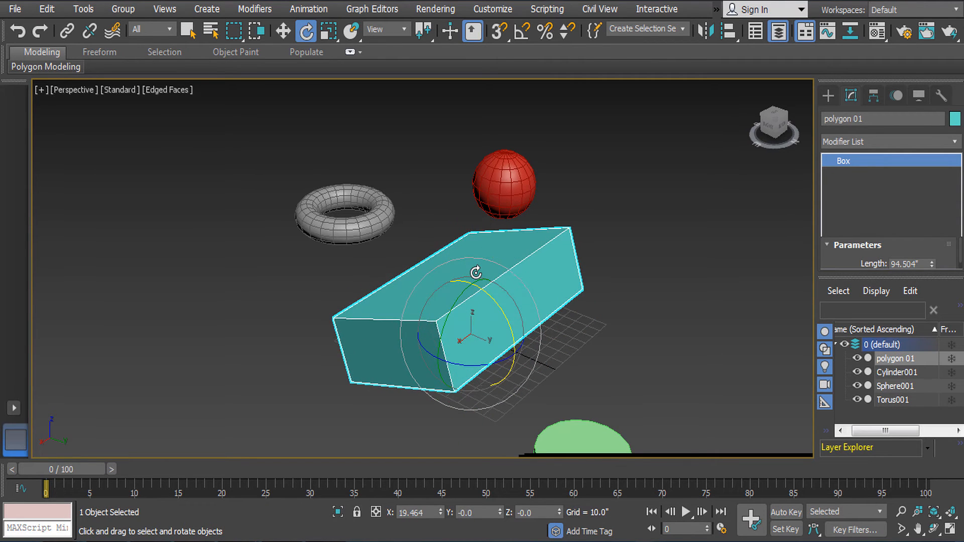
key("ctrl+z")
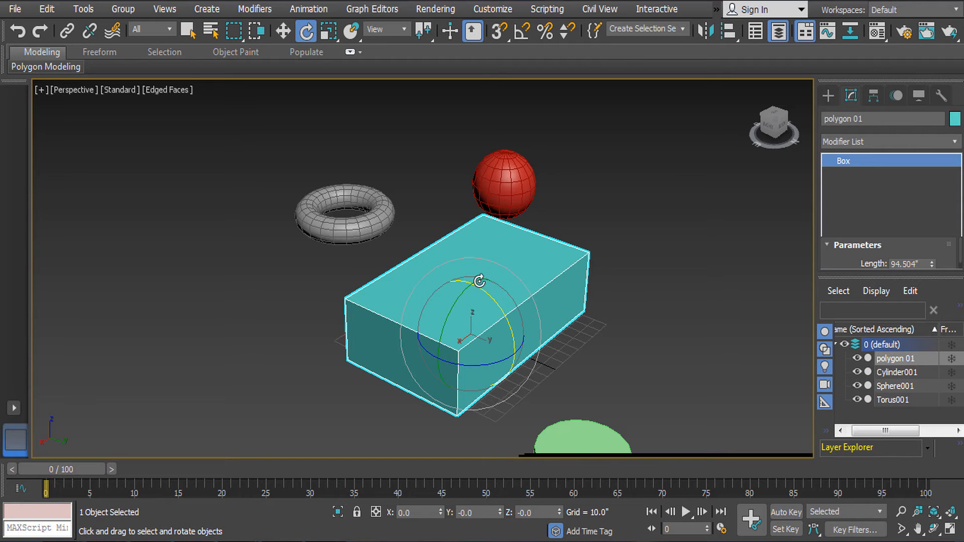
mouse_move(480, 288)
left_mouse_down()
mouse_move(473, 265)
mouse_move(527, 370)
mouse_move(511, 387)
mouse_move(483, 296)
left_mouse_up()
key("ctrl+z")
Try scaling the box uniformly to about 84.5 percent, and undo the scaling.
key("r")
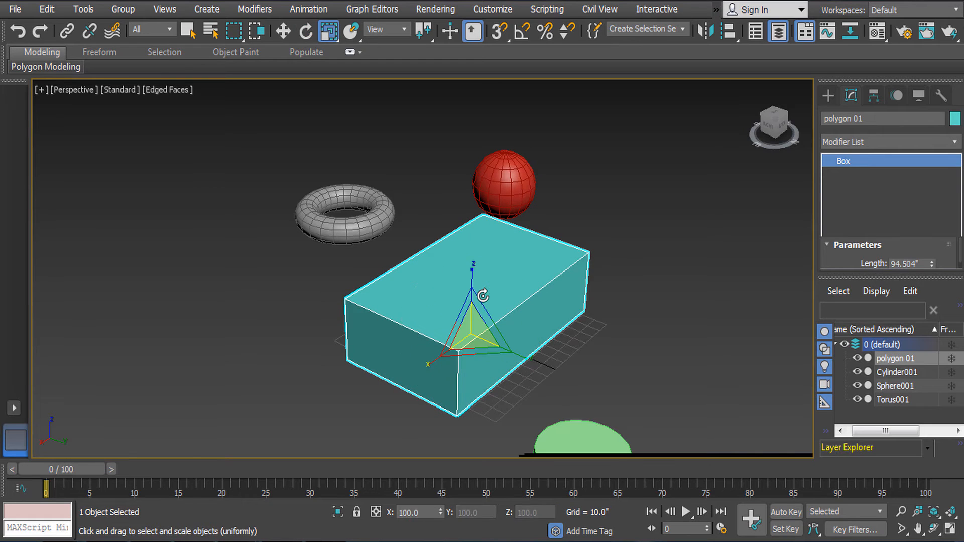
left_click_drag(527, 351, 477, 341)
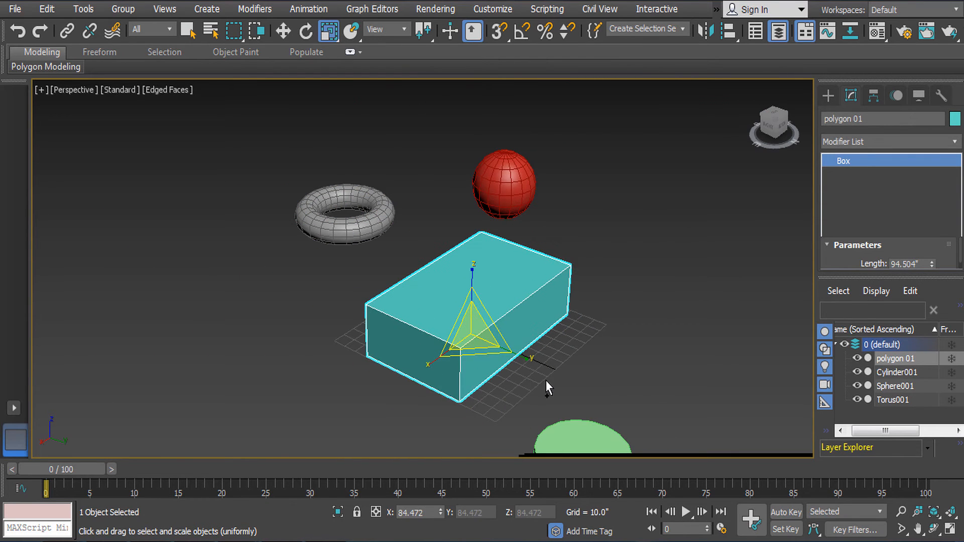
key("ctrl+z")
Stretch the box along its X axis only, to about 180 percent.
middle_click_drag(488, 384, 447, 378, "alt")
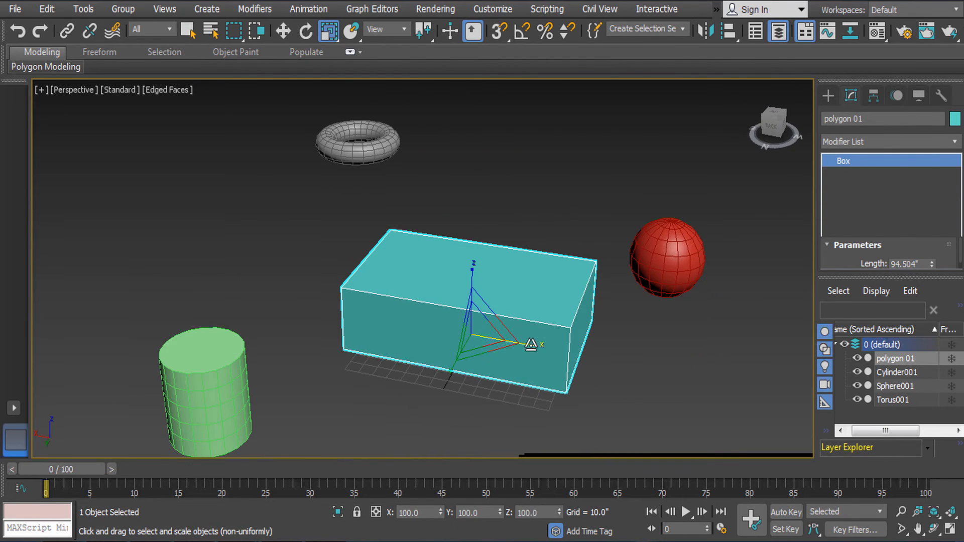
left_click_drag(505, 343, 566, 363)
key("ctrl+z")
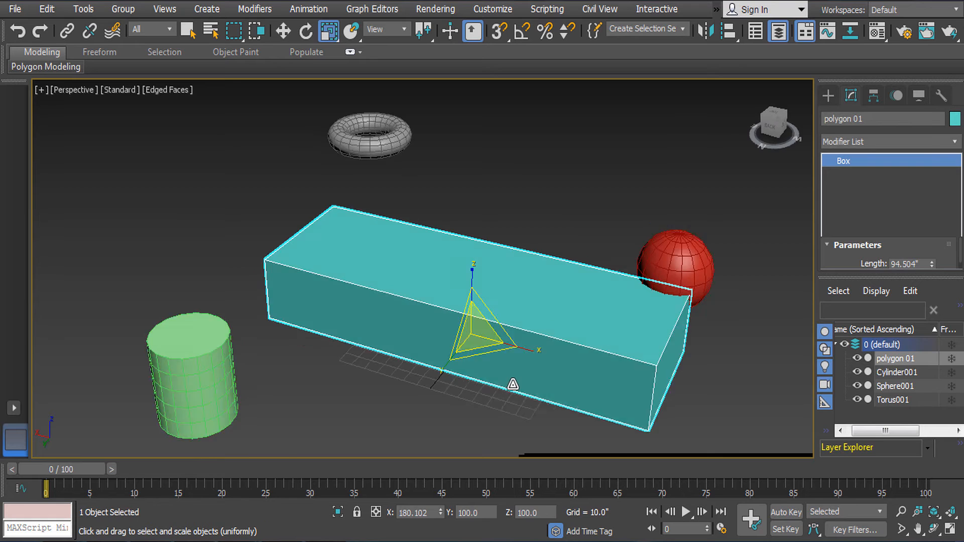
Try stretching the box along its Y axis to about 295 percent and along Z, undoing each stretch.
middle_click_drag(513, 383, 482, 362, "alt")
left_click_drag(396, 356, 345, 327)
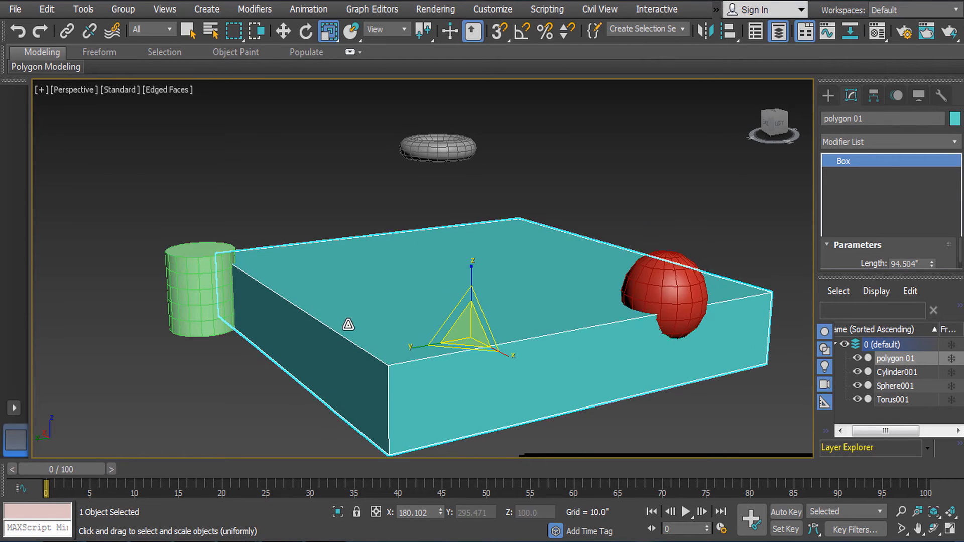
key("ctrl+z")
left_click_drag(472, 269, 481, 170)
key("ctrl+z")
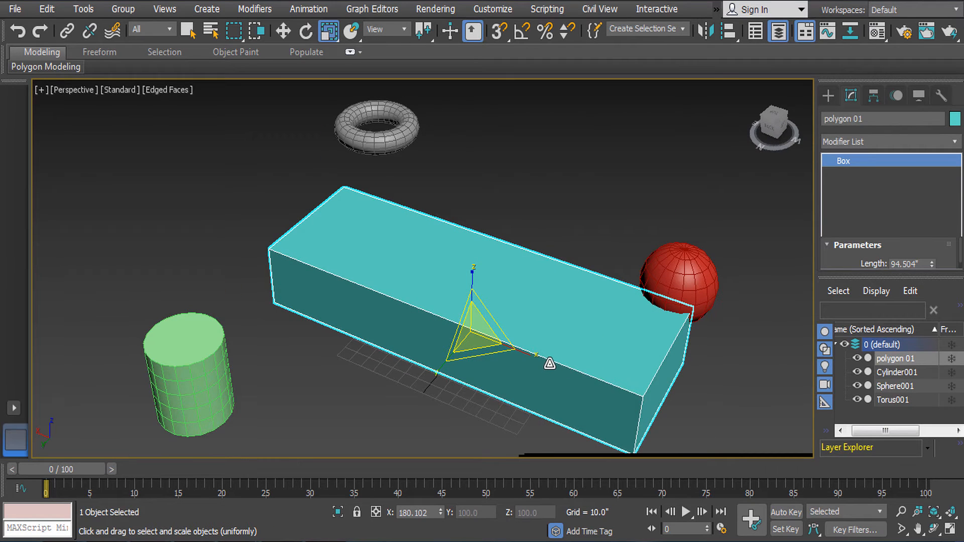
left_click_drag(549, 362, 532, 291)
Select the green cylinder, try scaling it, and undo the scaling.
left_click(281, 327)
left_click(209, 346)
middle_click_drag(209, 346, 310, 302, "alt")
left_click_drag(310, 303, 330, 267)
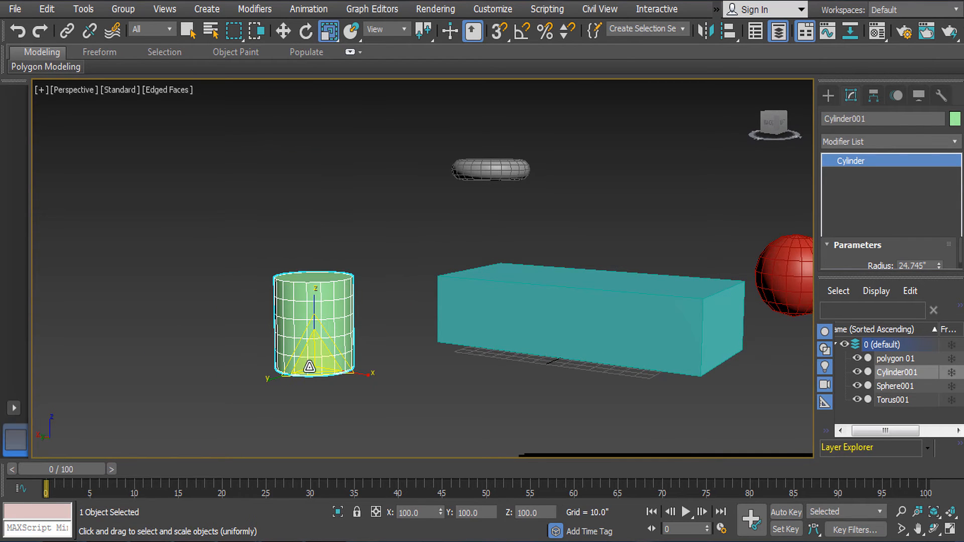
left_click_drag(307, 346, 283, 285)
key("ctrl+z")
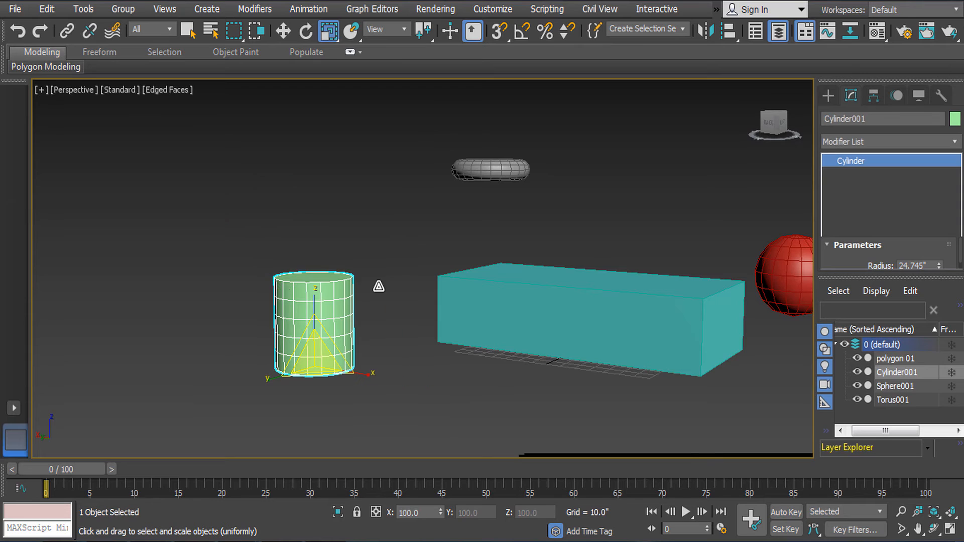
Select the grey torus above the box.
middle_click_drag(414, 269, 430, 211, "alt")
left_click(426, 197)
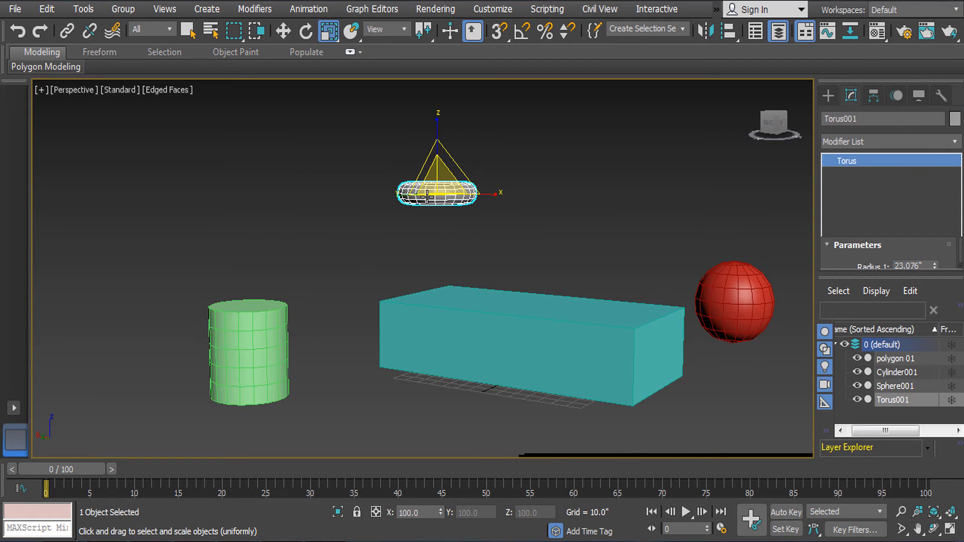
left_click(541, 201)
left_click(402, 201)
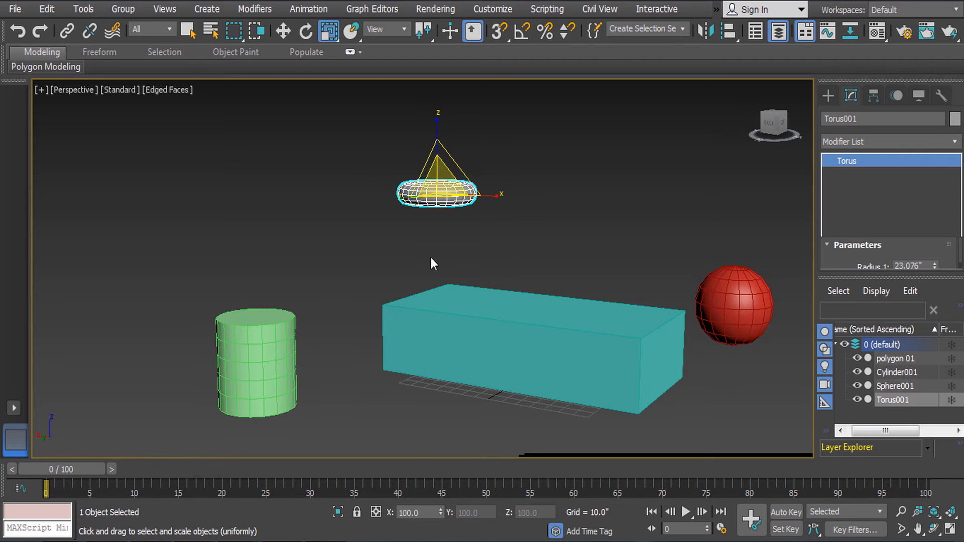
Select the box with the Move tool, open its Hierarchy pivot settings, and show it in the Front view.
left_click(628, 379)
mouse_move(628, 379)
middle_mouse_down("alt")
mouse_move(607, 387)
mouse_move(615, 385)
middle_mouse_up("alt")
key("w")
scroll(615, 385, "up", 3)
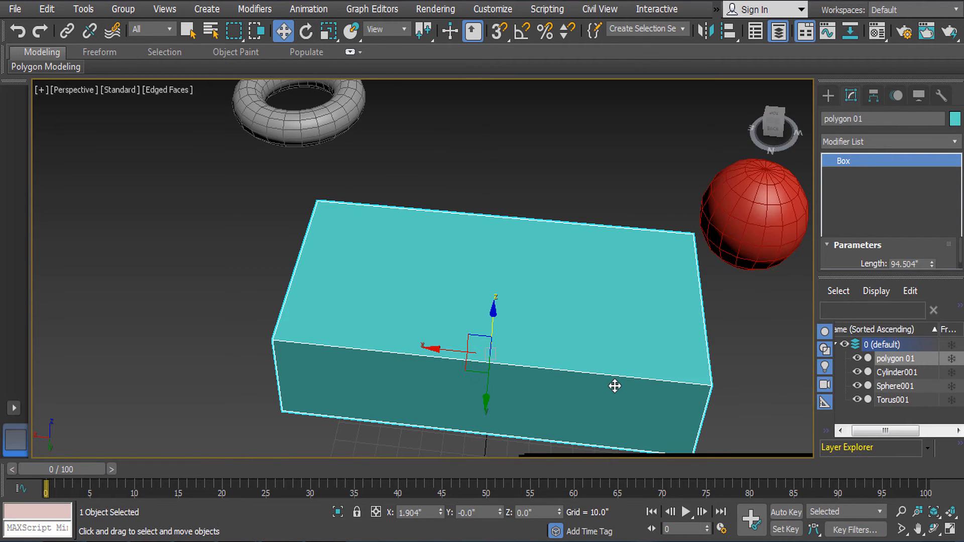
left_click(830, 92)
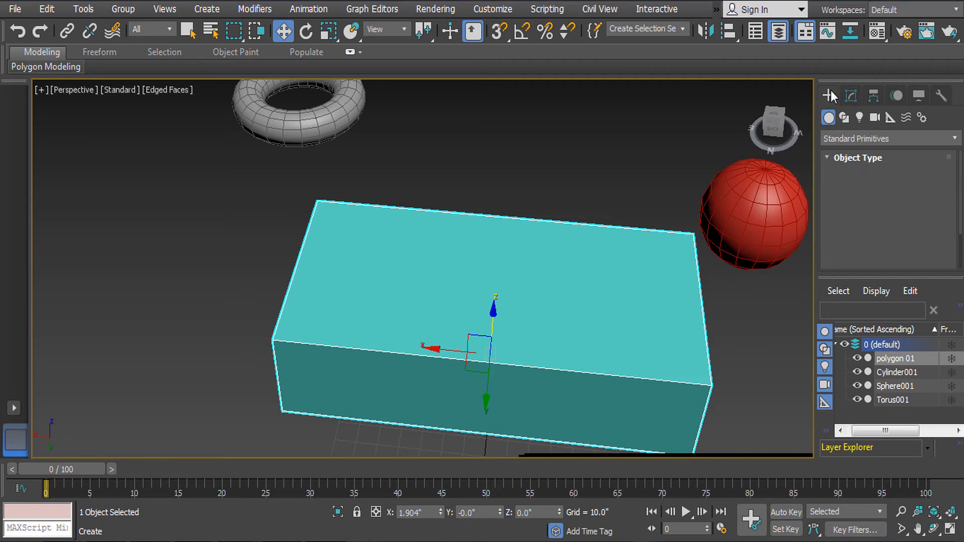
left_click(872, 94)
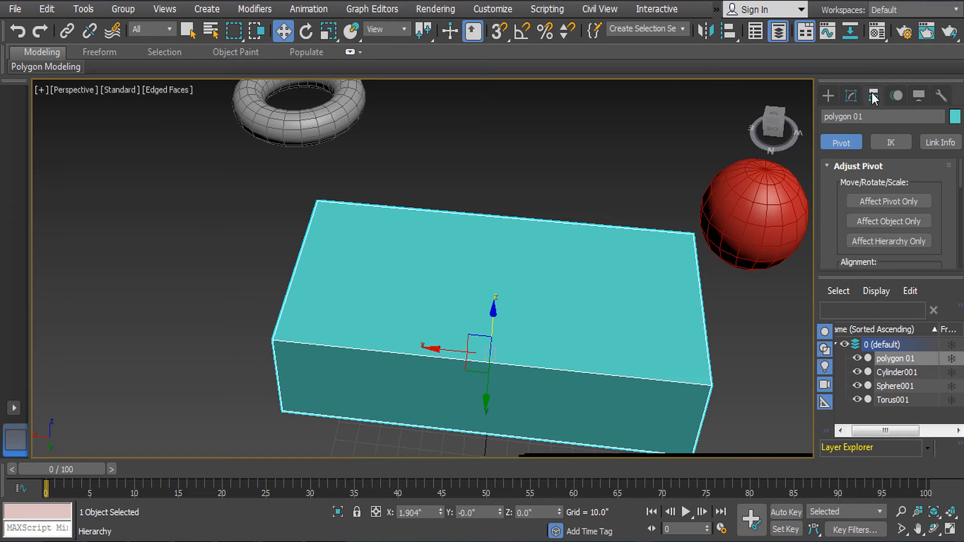
middle_click_drag(512, 275, 508, 300)
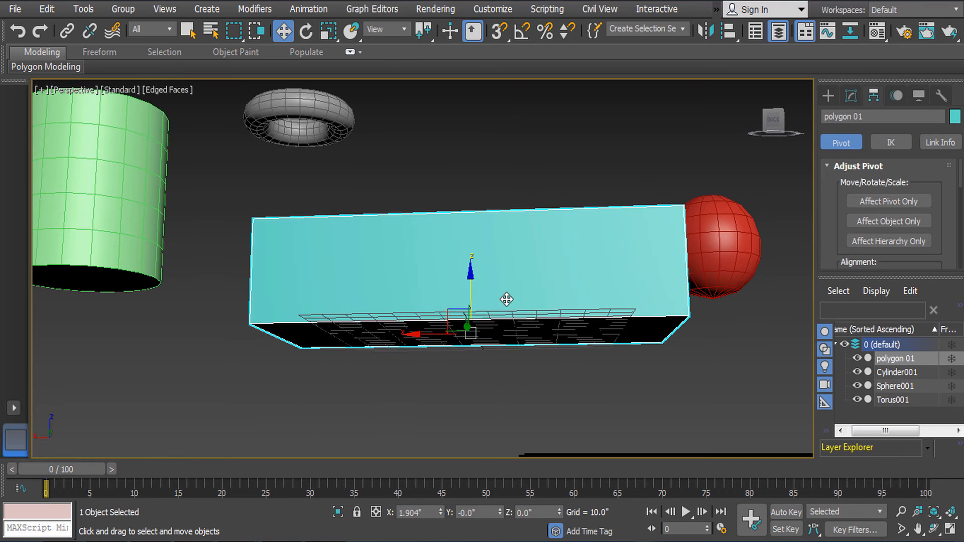
key("f")
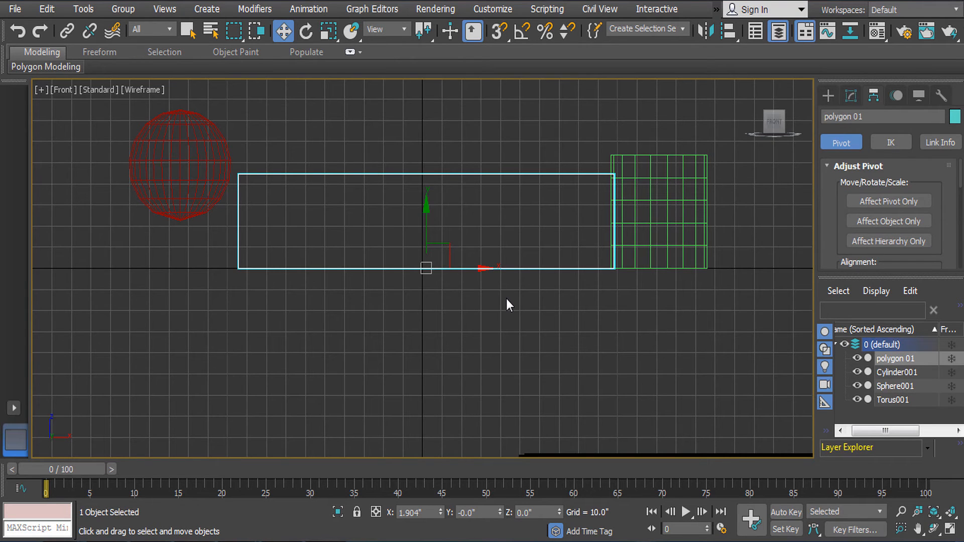
middle_click_drag(556, 317, 553, 317)
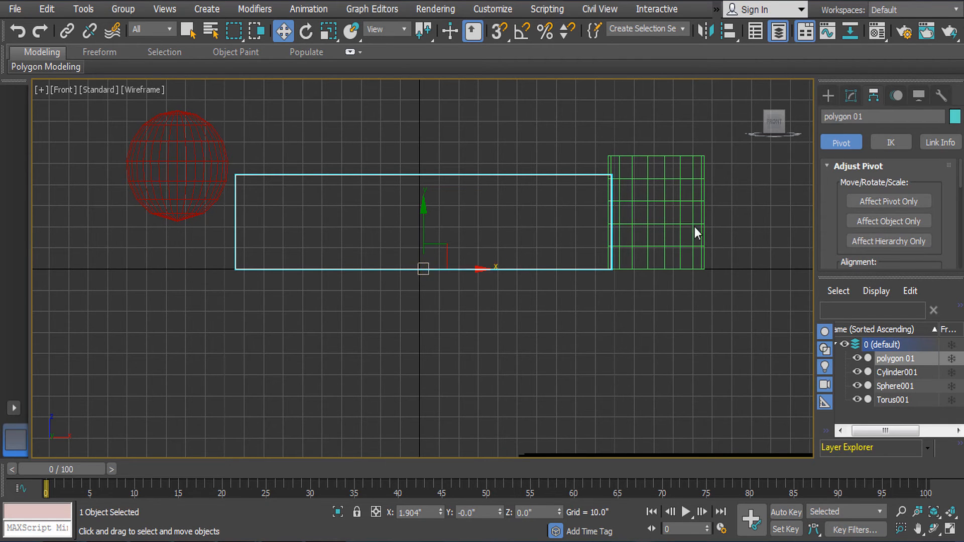
Move only the box's pivot up to about Z 22.8", near its mid-height, undoing the first trial moves.
left_click(883, 206)
scroll(916, 183, "down", 3)
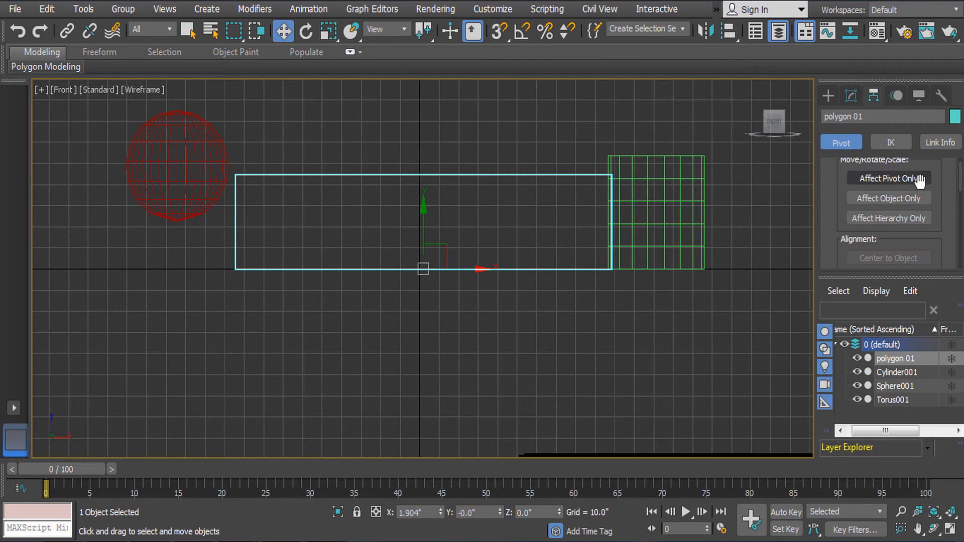
scroll(913, 181, "up", 2)
left_click(898, 179)
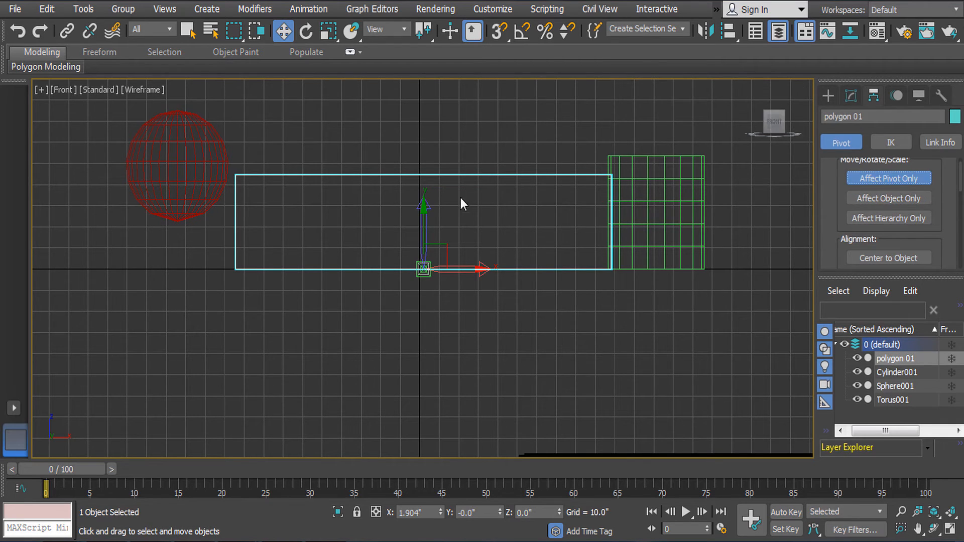
left_click_drag(425, 224, 432, 146)
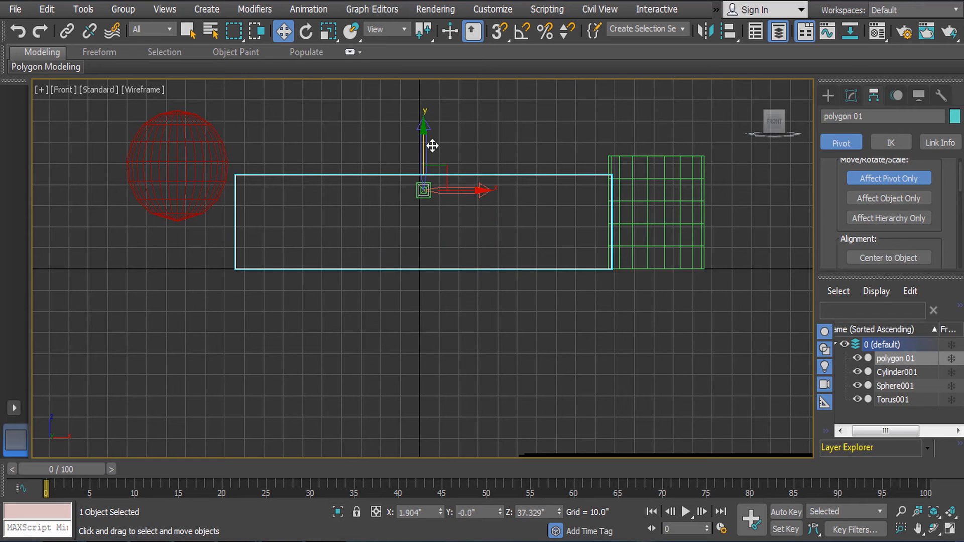
key("ctrl+z")
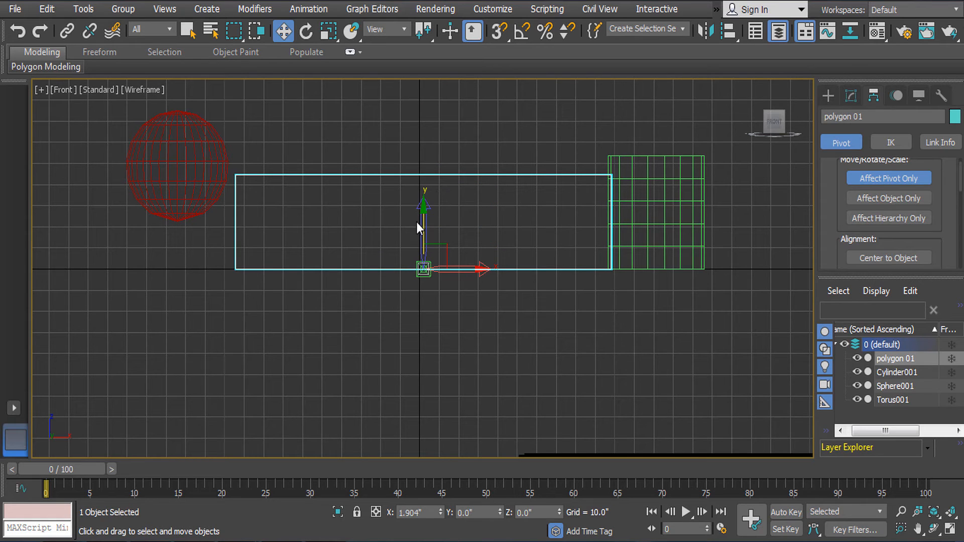
left_click_drag(421, 222, 433, 178)
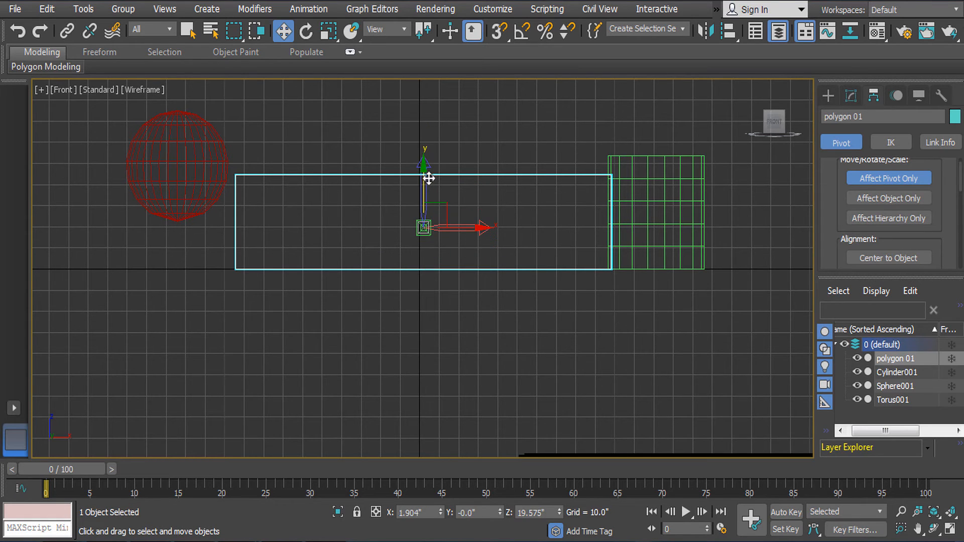
key("ctrl+z")
left_click_drag(426, 215, 429, 170)
left_click(909, 179)
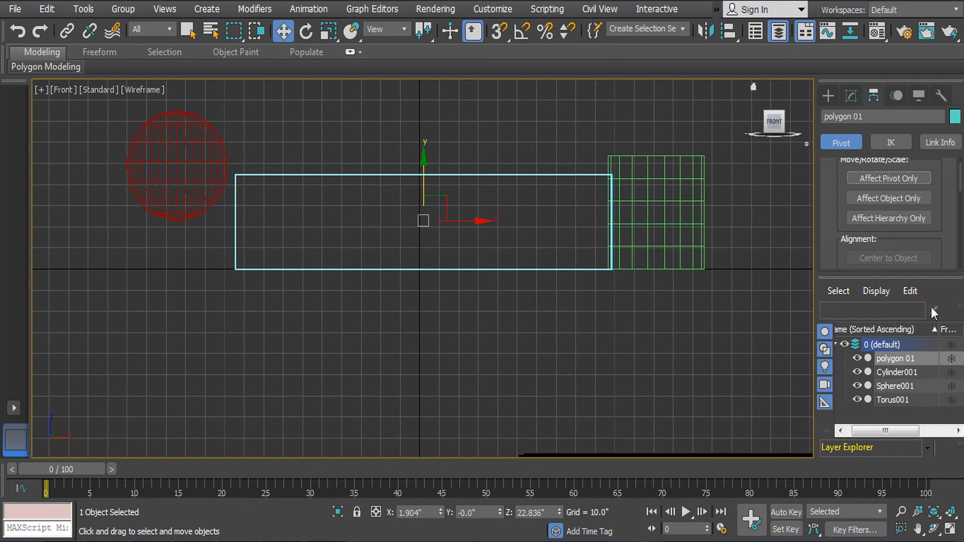
Hide the Layer Explorer to make room for more of the pivot settings.
left_click(780, 32)
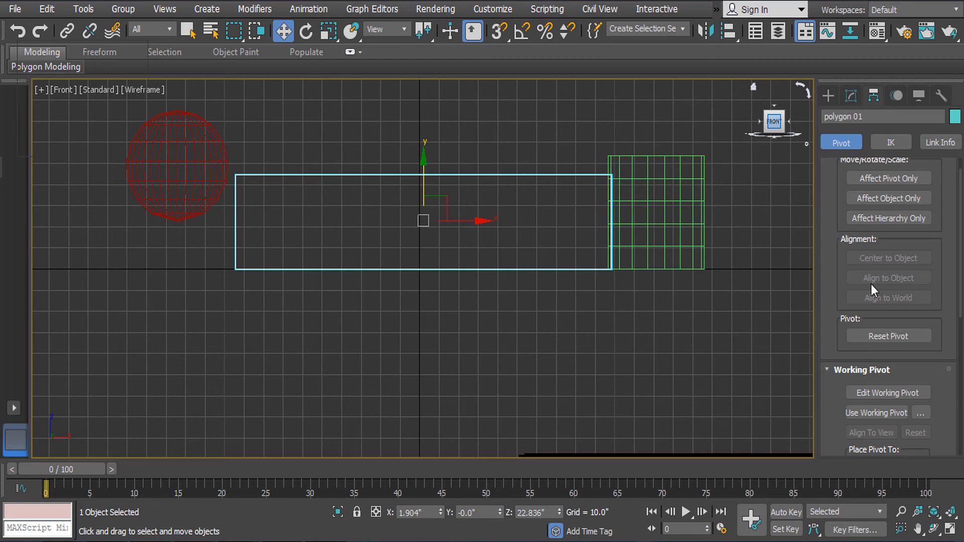
left_click(392, 134)
left_click_drag(392, 135, 502, 364)
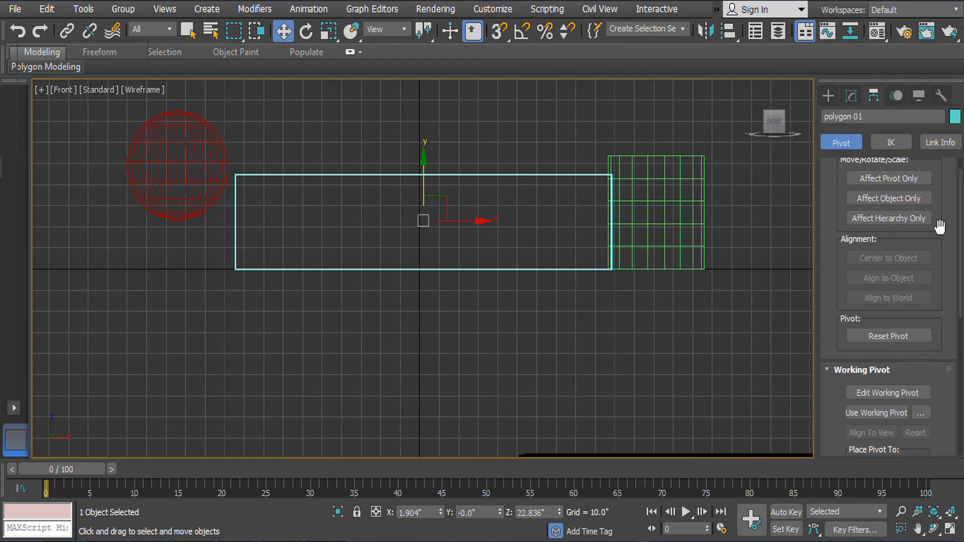
Center the box's pivot to the object with Affect Pivot Only, and leave pivot editing.
left_click(902, 182)
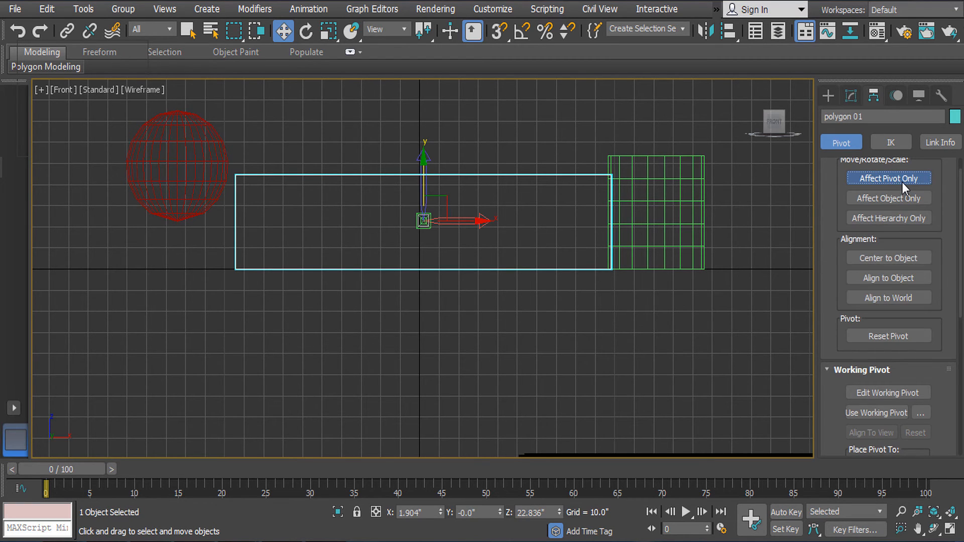
left_click(907, 260)
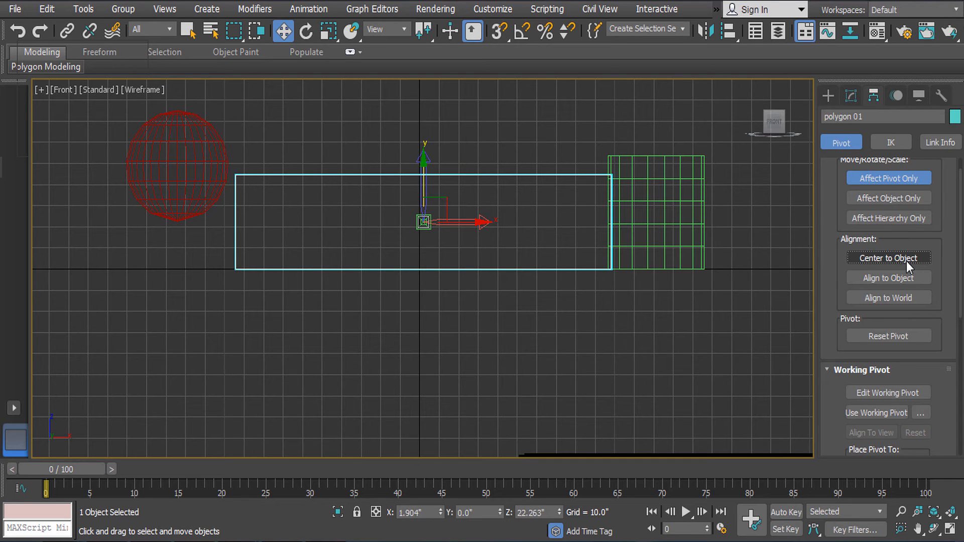
left_click(907, 177)
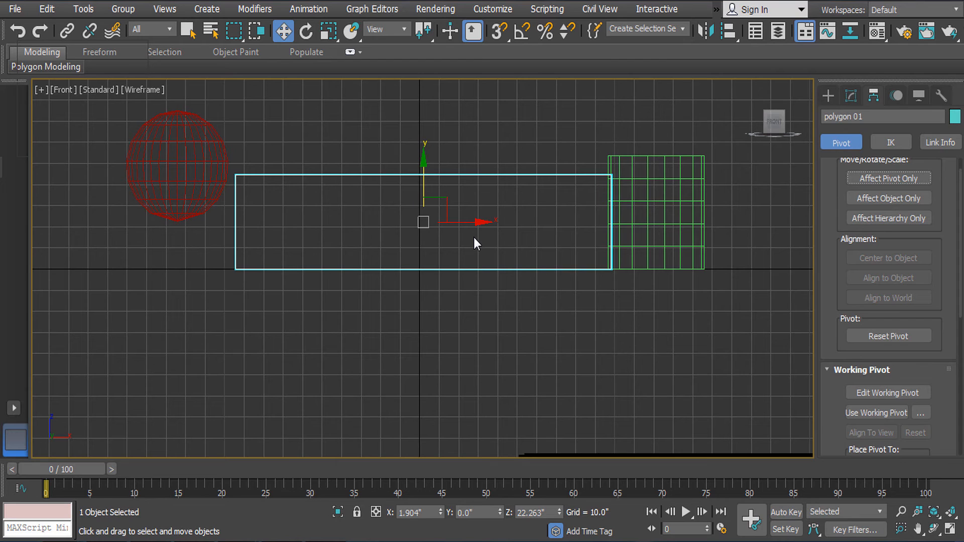
Check the box's pivot position in the Top, Front, Left and Perspective views.
key("t")
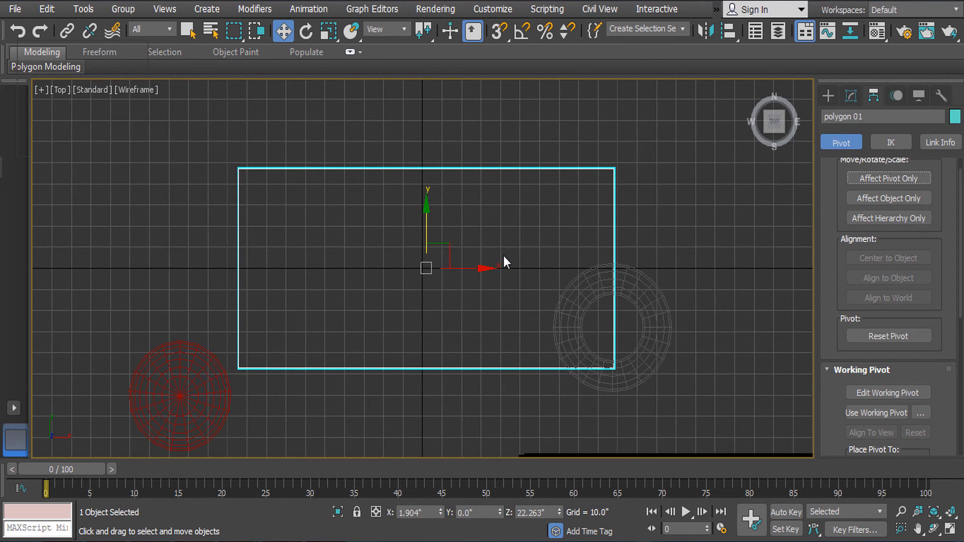
key("f")
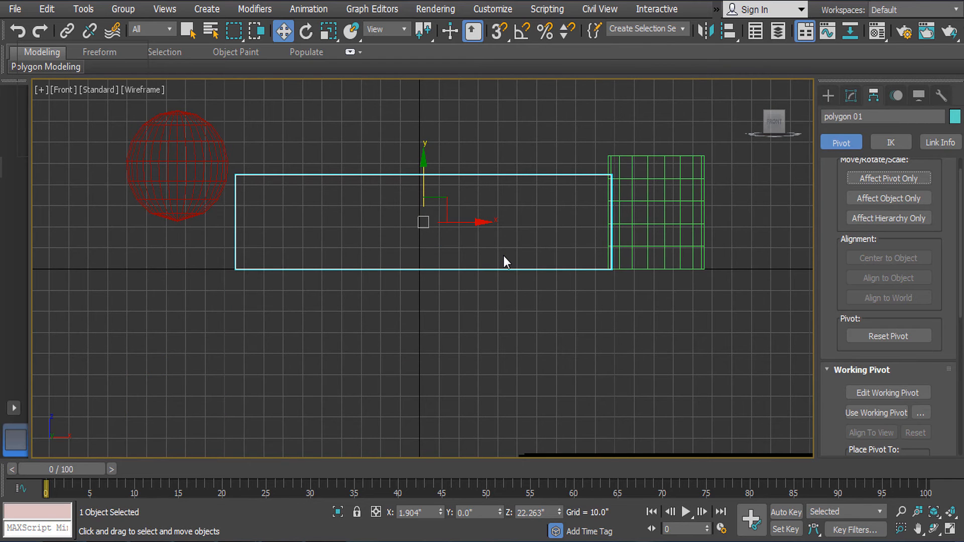
key("l")
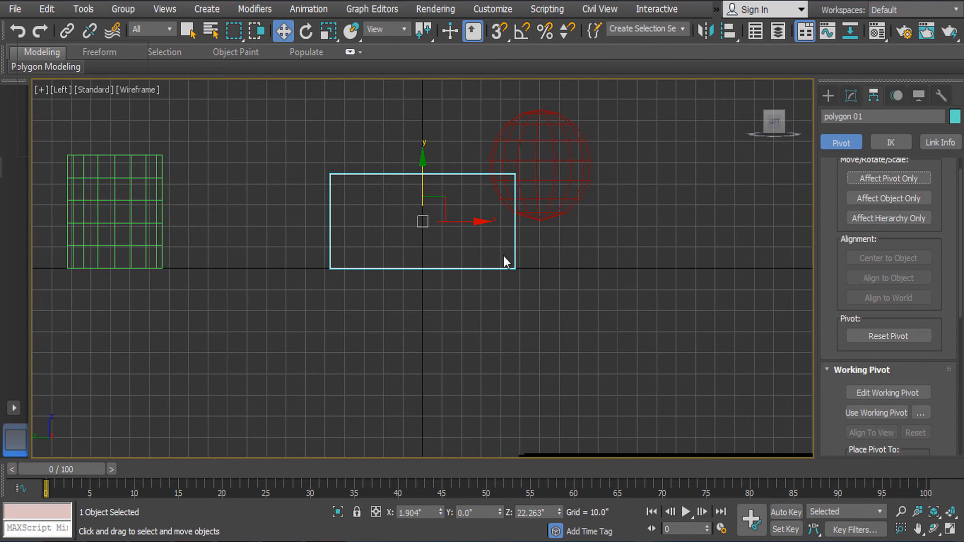
key("p")
mouse_move(504, 258)
middle_mouse_down("alt")
mouse_move(550, 348)
mouse_move(706, 258)
mouse_move(700, 248)
mouse_move(601, 312)
mouse_move(713, 288)
mouse_move(790, 409)
mouse_move(558, 138)
mouse_move(528, 302)
mouse_move(744, 312)
mouse_move(762, 197)
mouse_move(629, 284)
mouse_move(511, 237)
mouse_move(317, 260)
mouse_move(385, 226)
mouse_move(385, 303)
mouse_move(291, 309)
middle_mouse_up("alt")
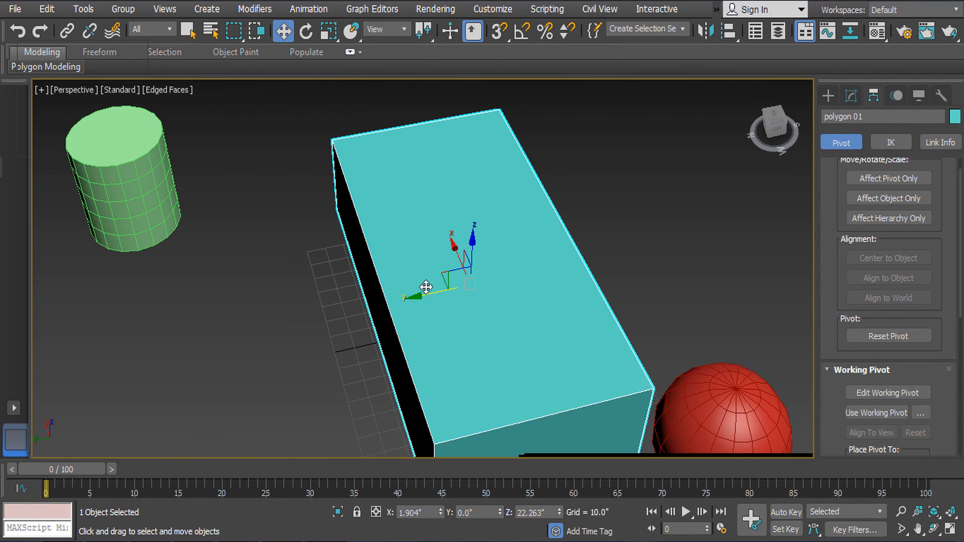
Try moving the box along its Y axis, and undo the move.
left_click_drag(427, 288, 328, 315)
key("ctrl+z")
middle_click_drag(393, 344, 453, 341, "alt")
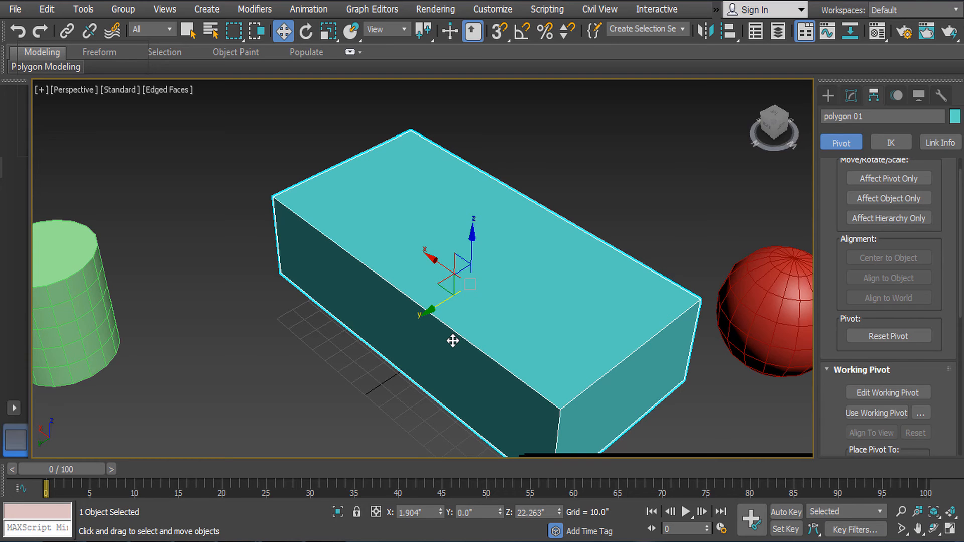
middle_click_drag(484, 370, 555, 349, "alt")
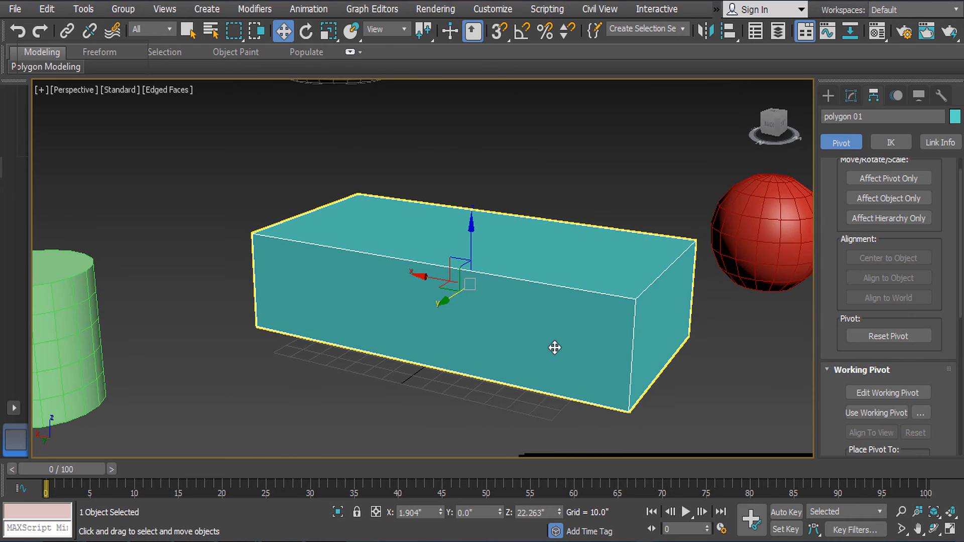
Try rotating the box freely by about 28.7 degrees around its X axis, and undo the rotation.
key("e")
left_click_drag(458, 236, 468, 226)
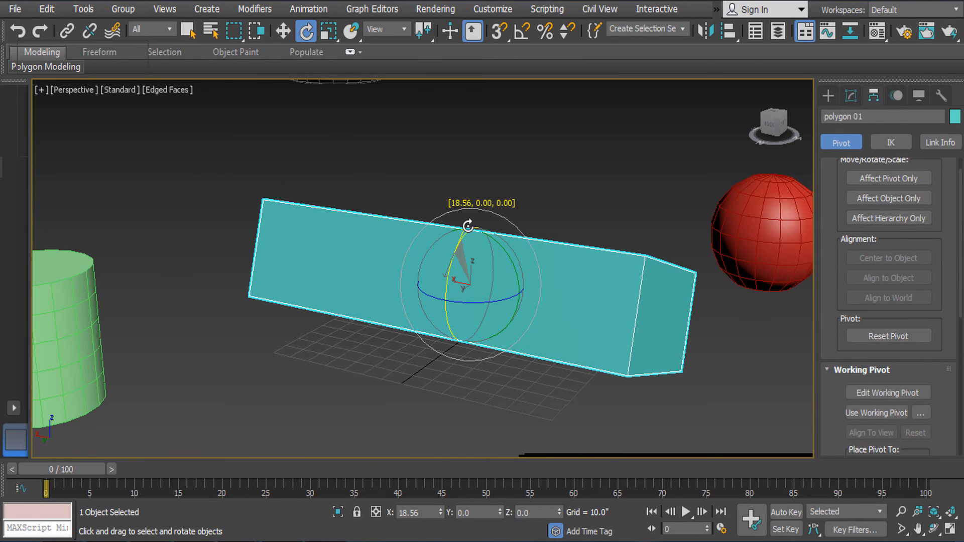
left_click_drag(468, 227, 479, 216)
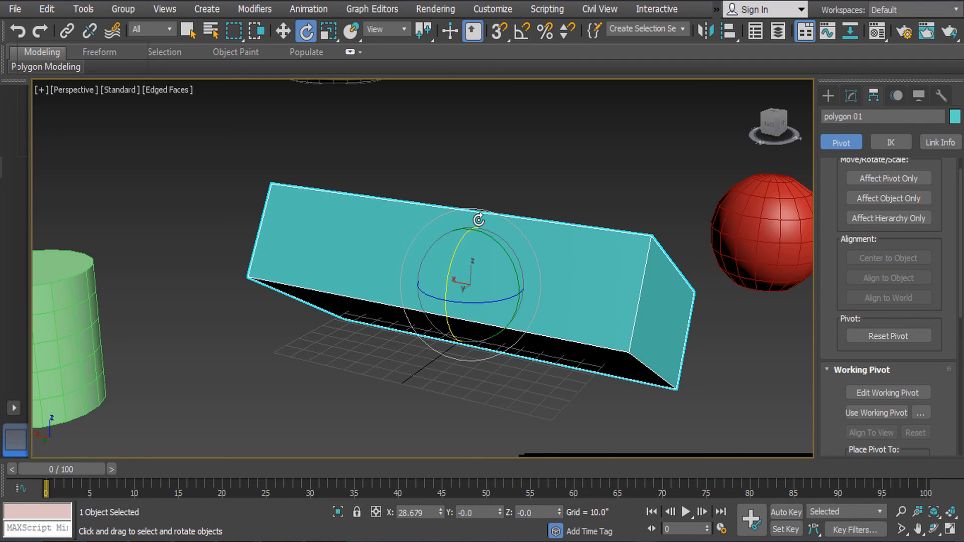
key("ctrl+z")
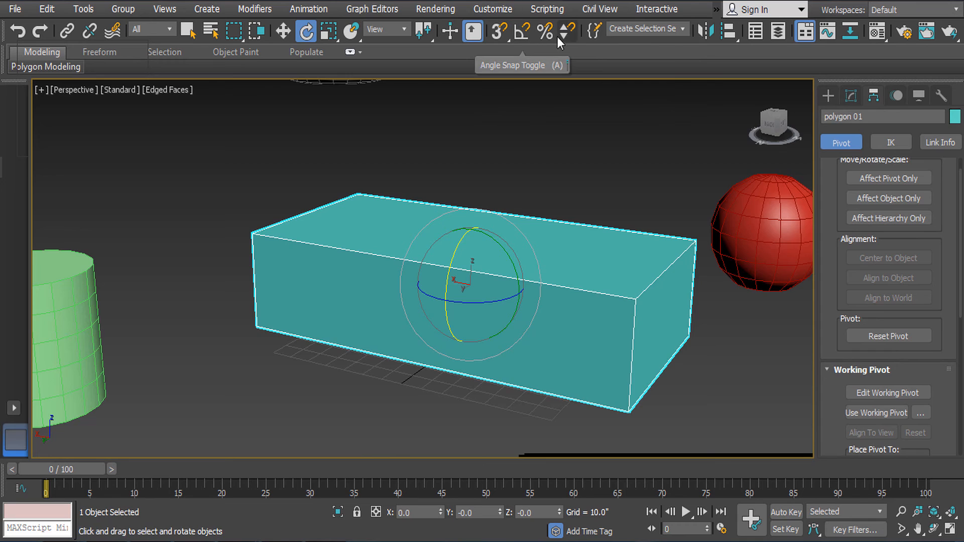
Turn on Angle Snap and rotate the box 90 degrees around its X axis.
left_click(520, 31)
left_click_drag(453, 259, 500, 210)
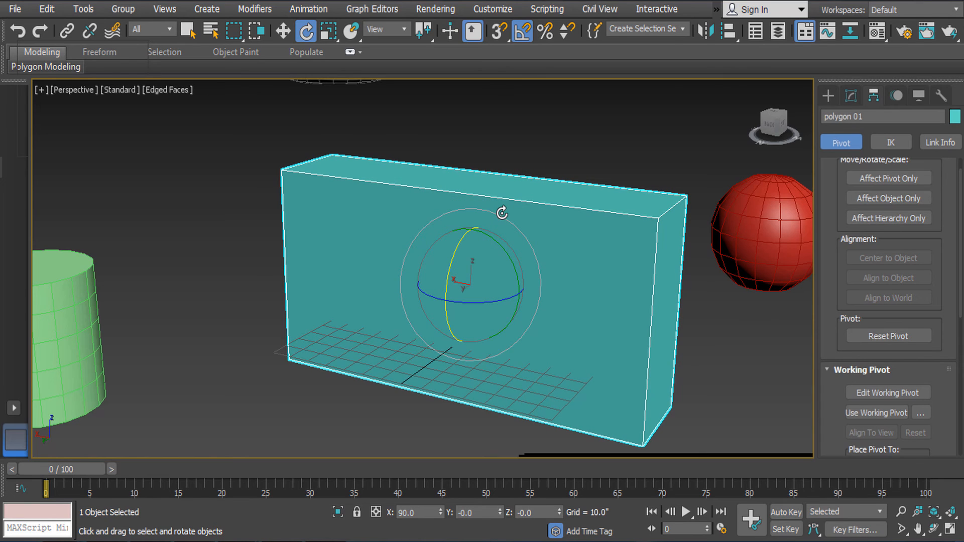
Try X rotation values of 45, -180 and 0 degrees on the box, and set the rotation back to 90.
double_click(422, 512)
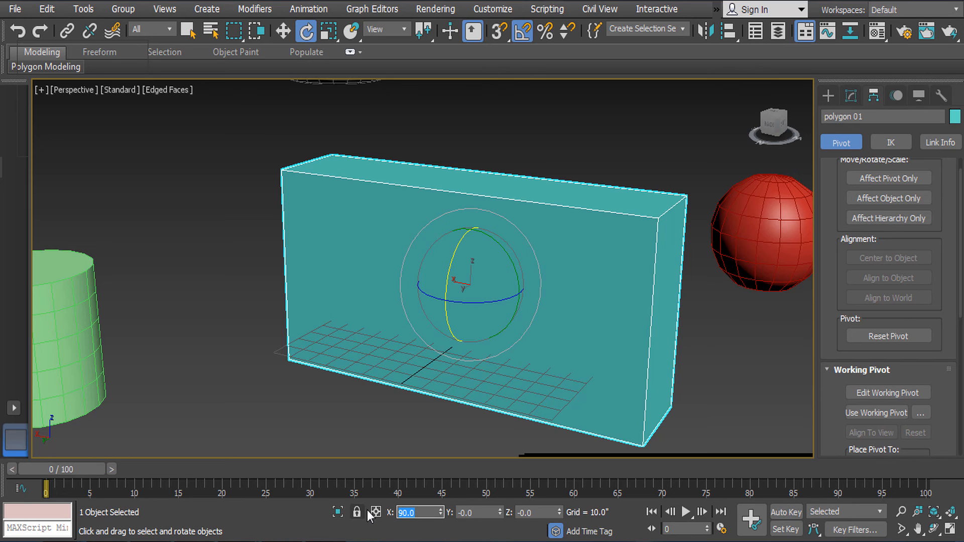
type("45")
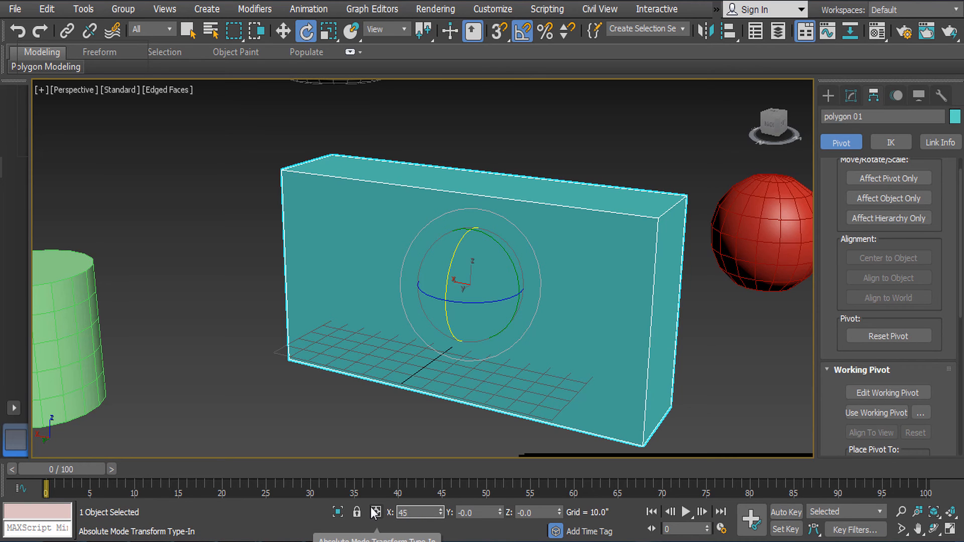
key("Return")
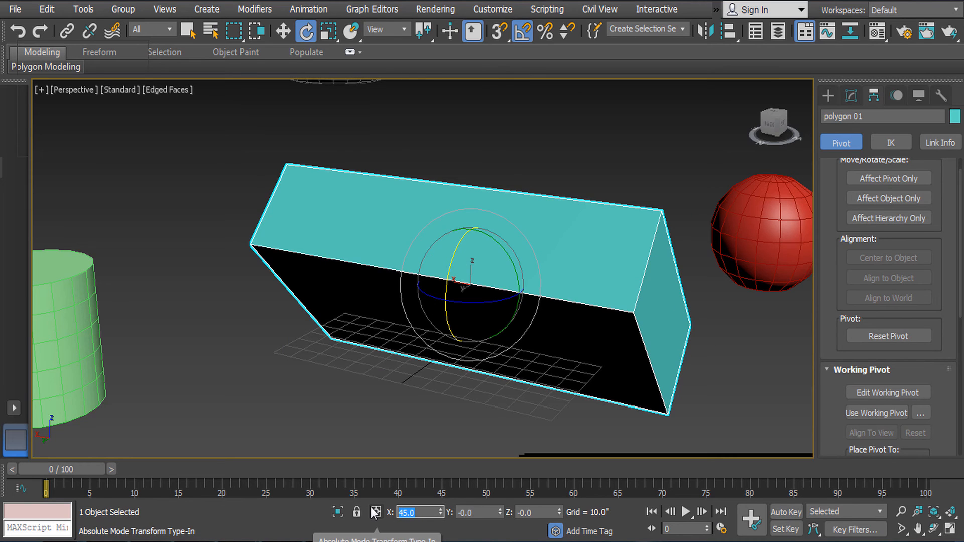
type("-180")
key("Return")
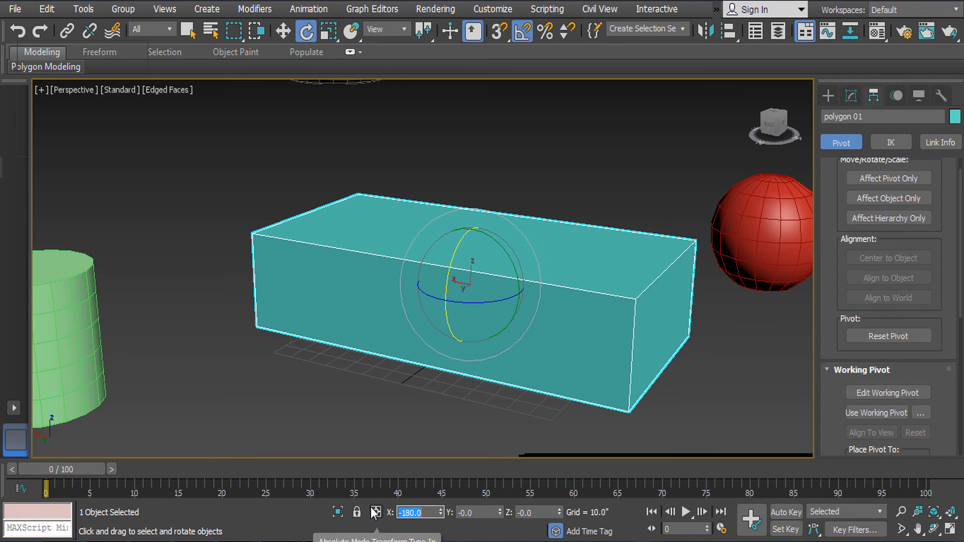
type("0")
key("Return")
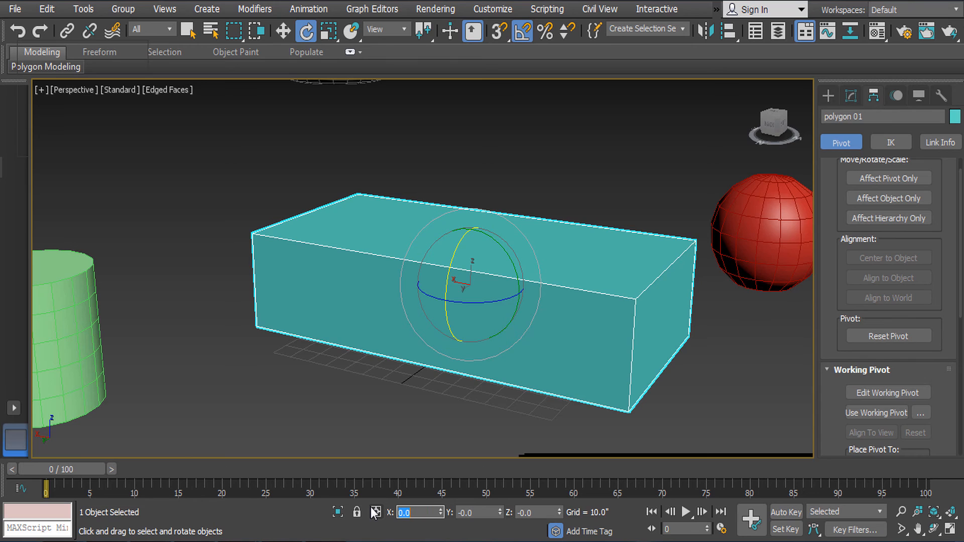
type("90")
key("Return")
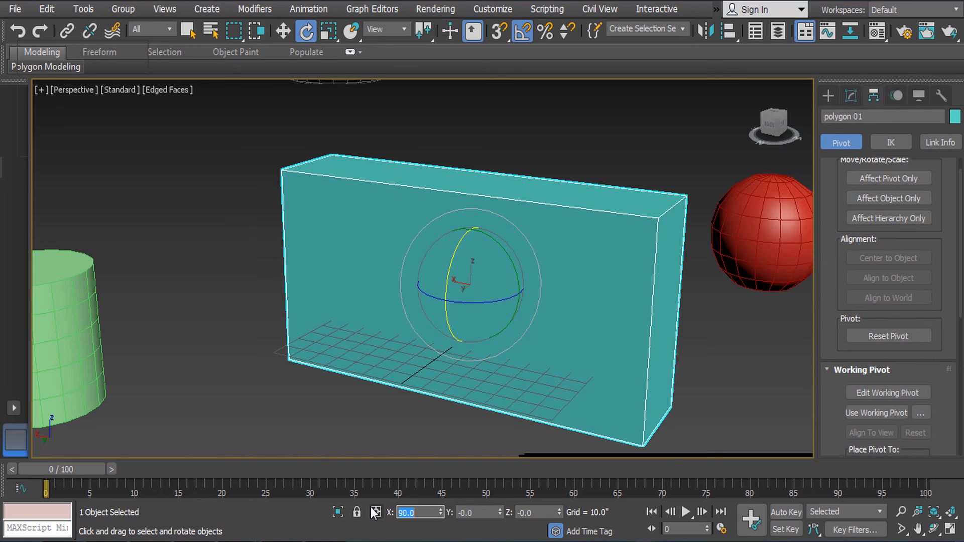
Move the box along its Y axis to about 85.3", keeping Angle Snap on.
key("w")
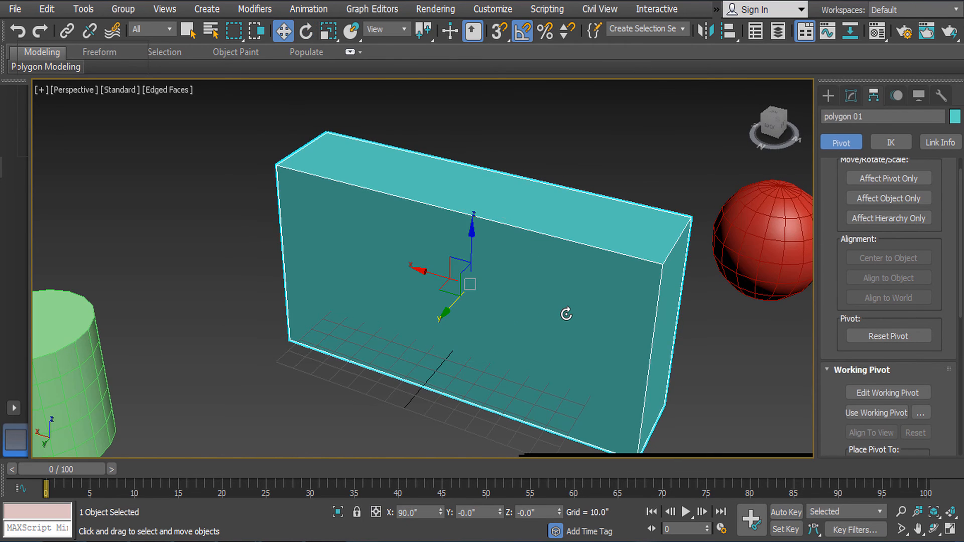
middle_click_drag(566, 314, 622, 297)
scroll(610, 300, "down", 3)
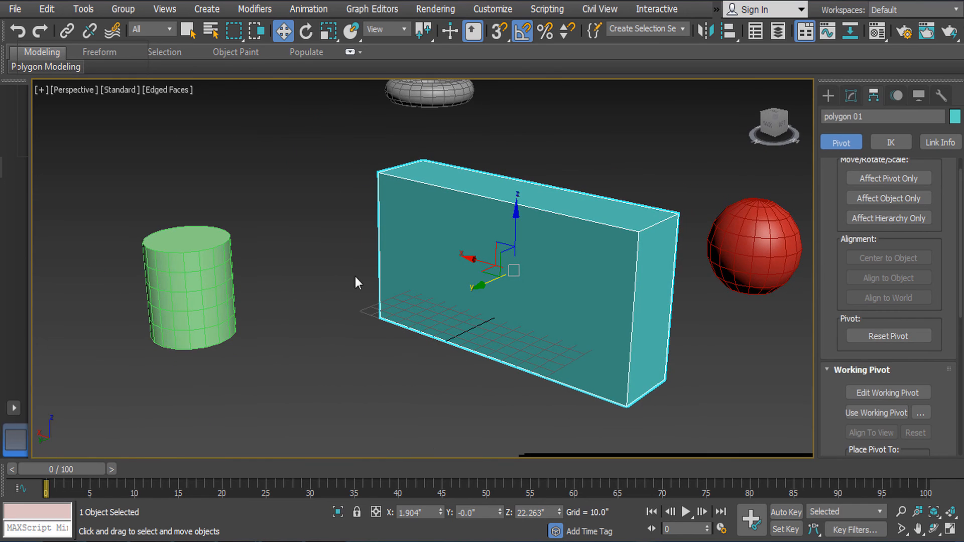
left_click(524, 31)
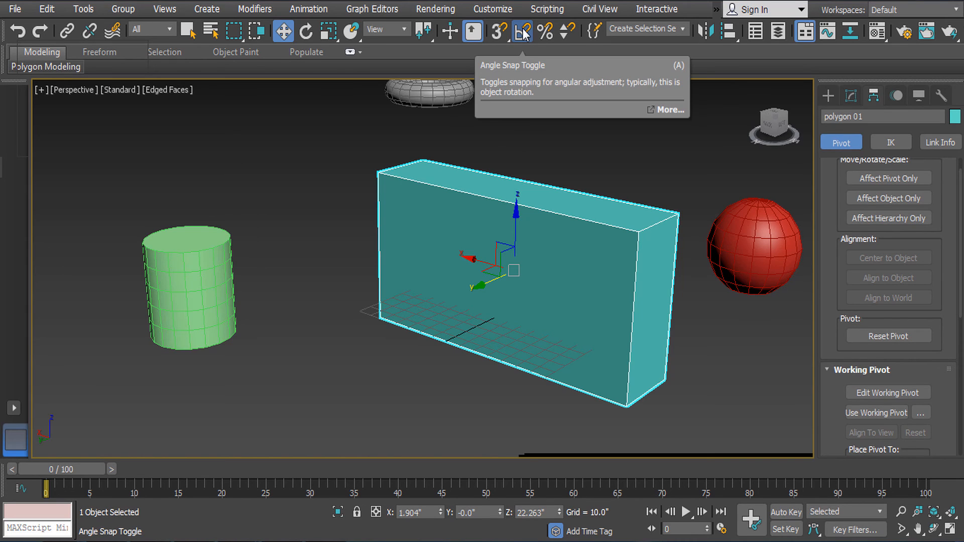
left_click(523, 30)
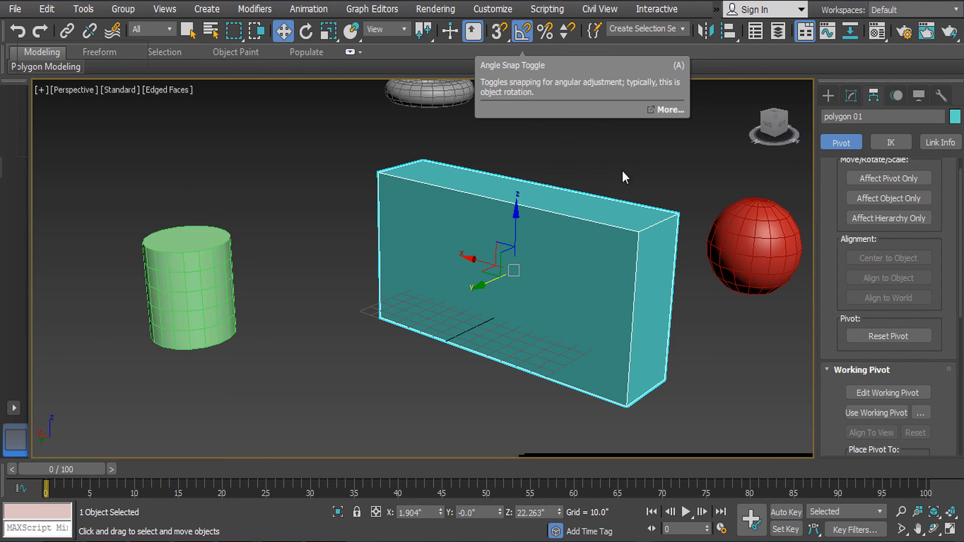
left_click_drag(500, 286, 398, 313)
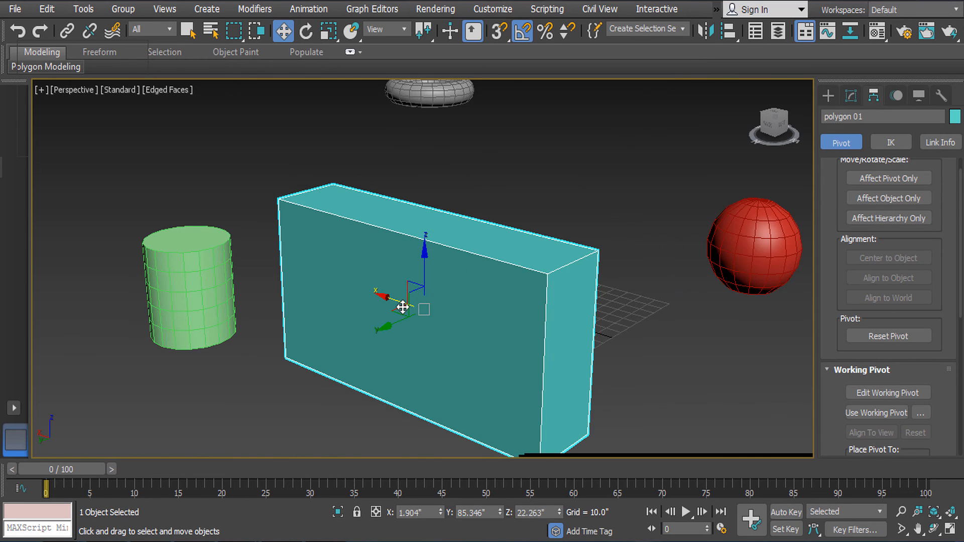
Examine the moved box in the maximized Left and Perspective views from several angles and distances.
key("alt+w")
right_click(411, 302)
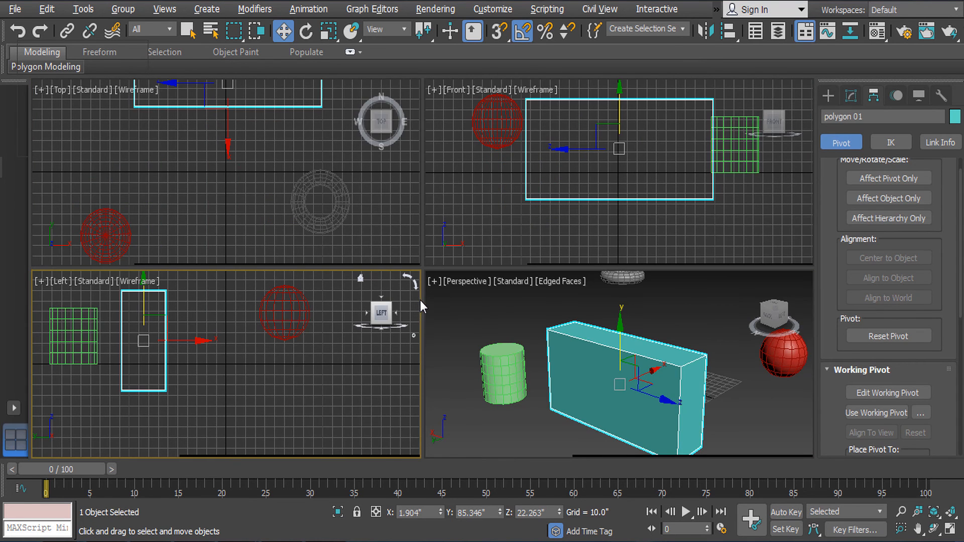
key("alt+w")
middle_click_drag(472, 315, 478, 328, "alt")
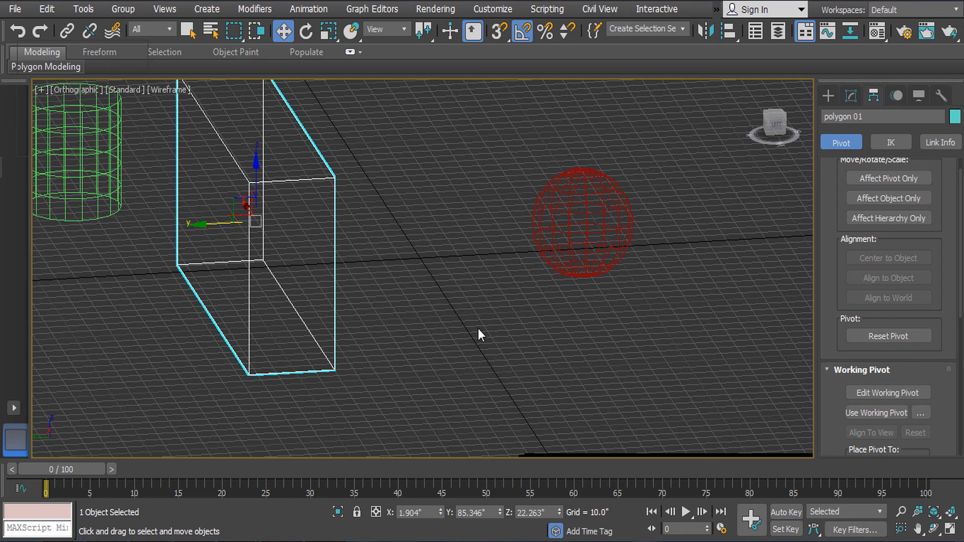
key("alt+w")
right_click(576, 347)
key("alt+w")
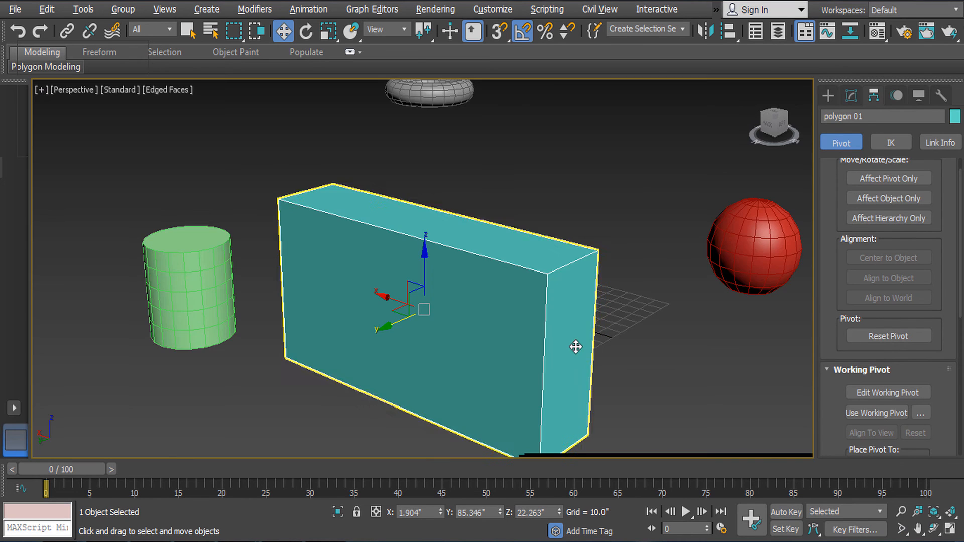
scroll(577, 345, "down", 6)
scroll(597, 343, "up", 5)
scroll(598, 342, "down", 8)
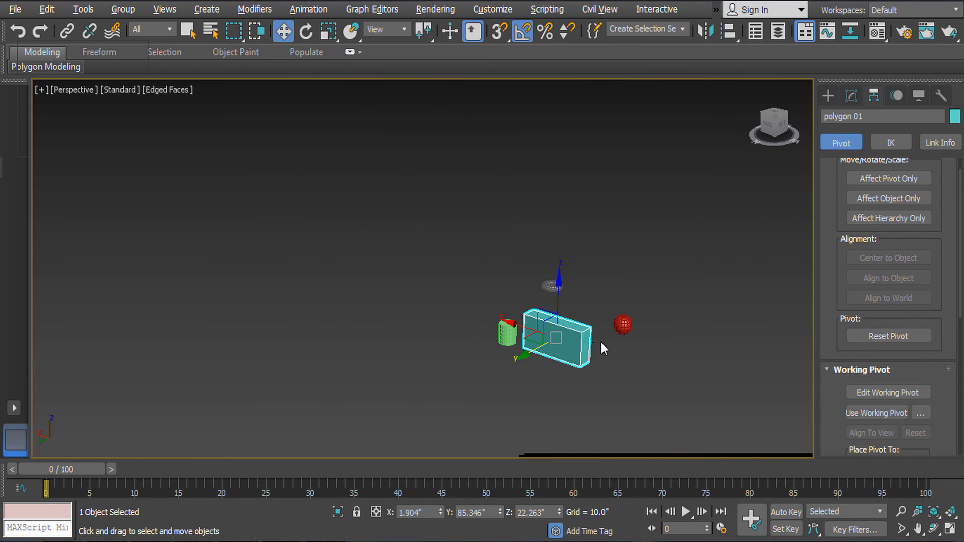
scroll(602, 343, "up", 5)
middle_click_drag(602, 342, 580, 380, "alt")
scroll(579, 380, "up", 2)
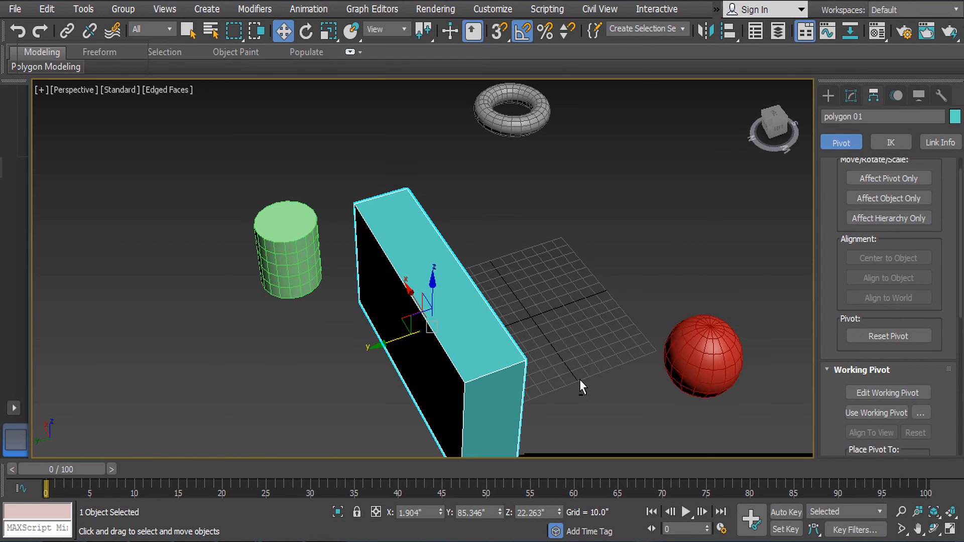
Toggle the Perspective view's home grid off and on repeatedly, leaving it shown.
key("g")
key("g")
key("g")
key("g")
key("g")
key("g")
key("g")
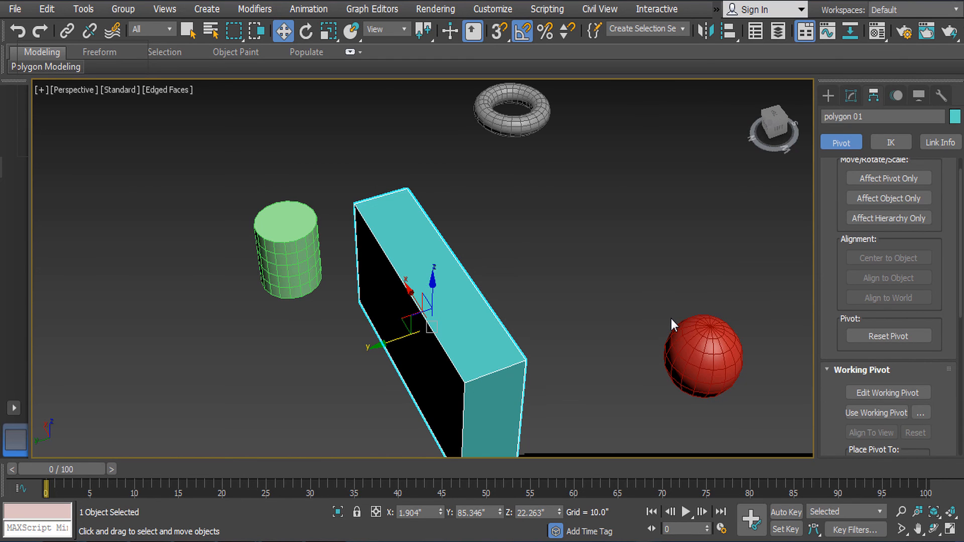
key("g")
key("g")
key("g")
key("g")
key("g")
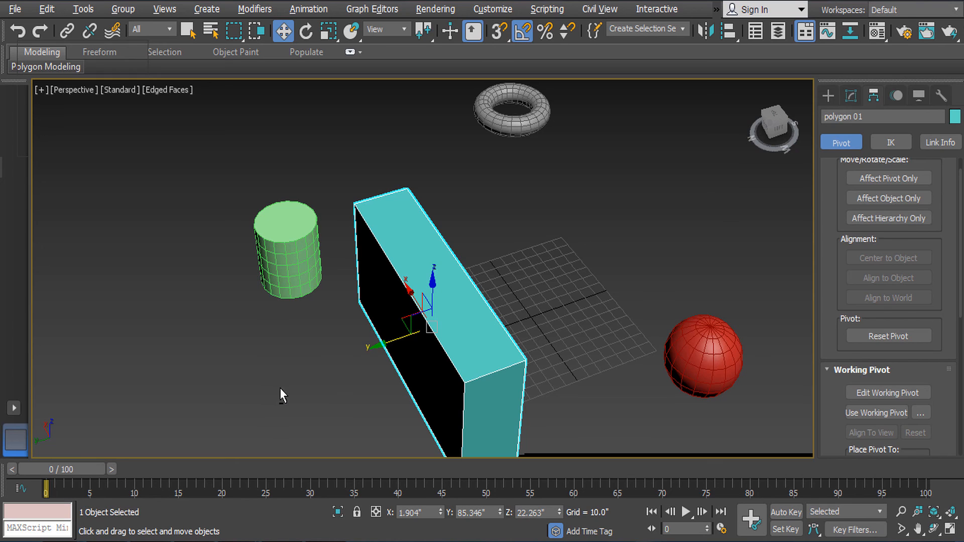
key("g")
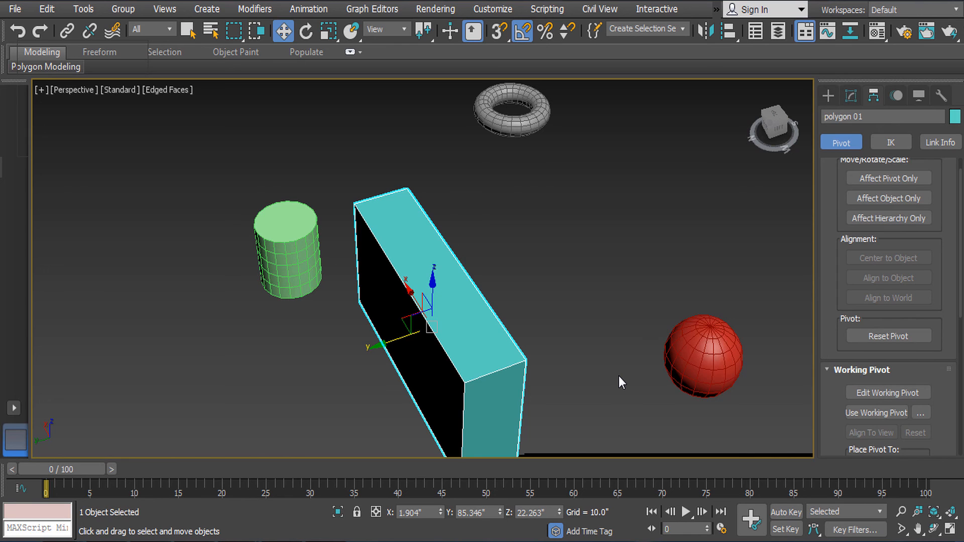
key("g")
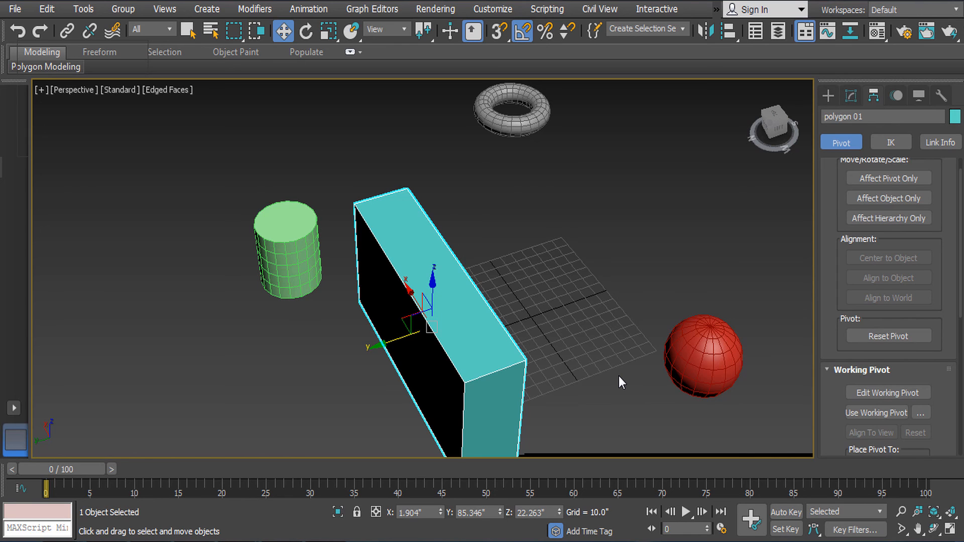
Examine the home grid close up and from a distance in the Perspective view.
middle_click_drag(618, 377, 633, 356)
scroll(602, 279, "up", 5)
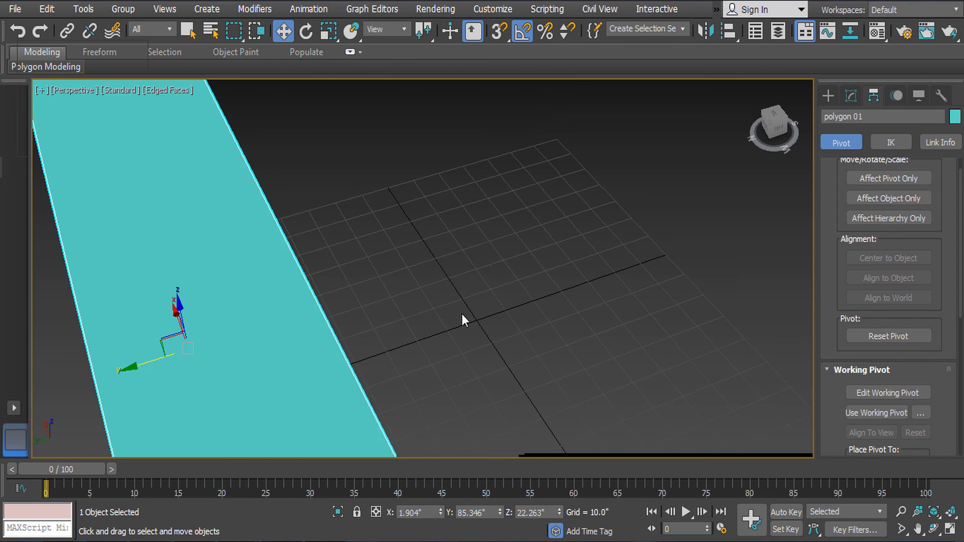
left_click(461, 312)
scroll(471, 327, "down", 5)
left_click(407, 355)
middle_click_drag(505, 381, 517, 366)
scroll(520, 351, "down", 6)
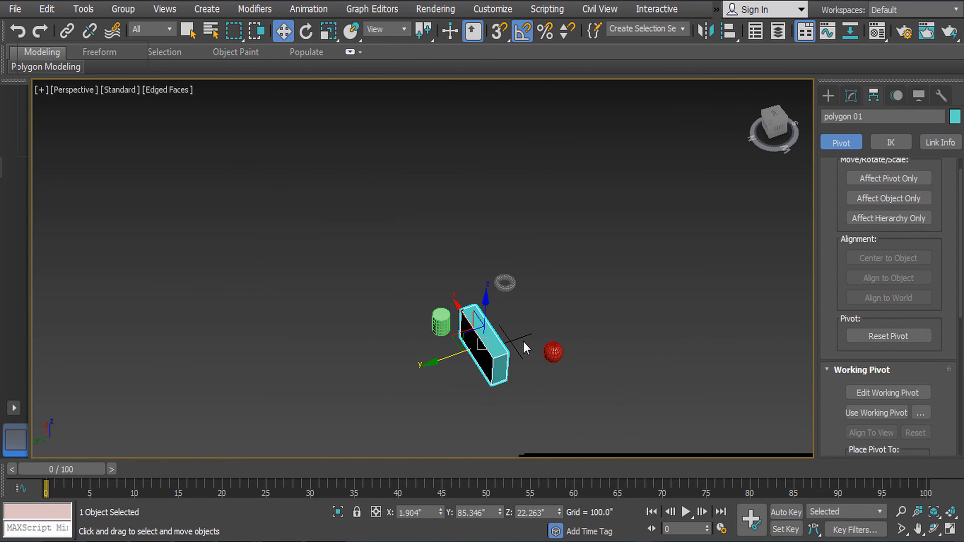
scroll(523, 342, "up", 4)
Select the torus, lower it along its Z axis to about 12.8", and raise it back above the box.
left_click_drag(164, 151, 734, 493)
left_click(514, 239)
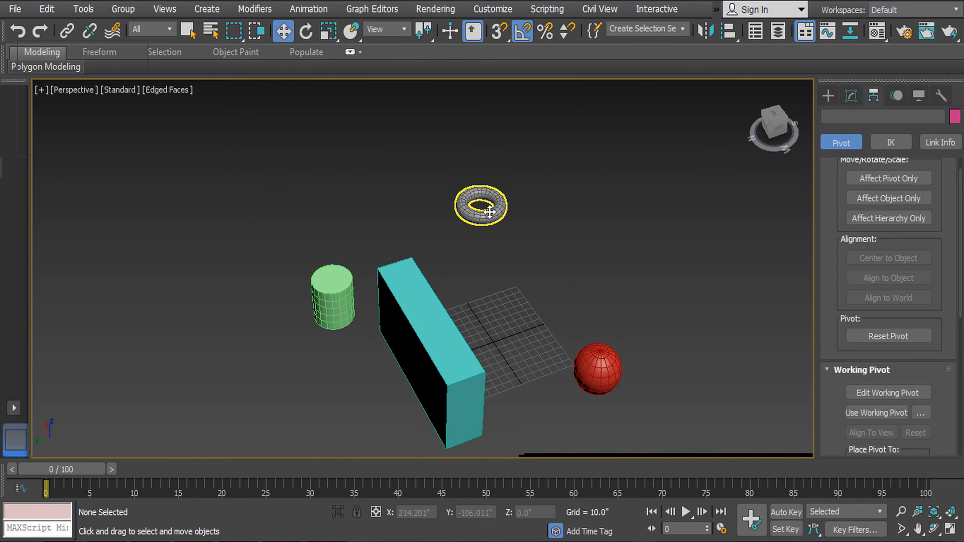
left_click(487, 211)
left_click_drag(247, 194, 626, 341)
left_click(483, 192)
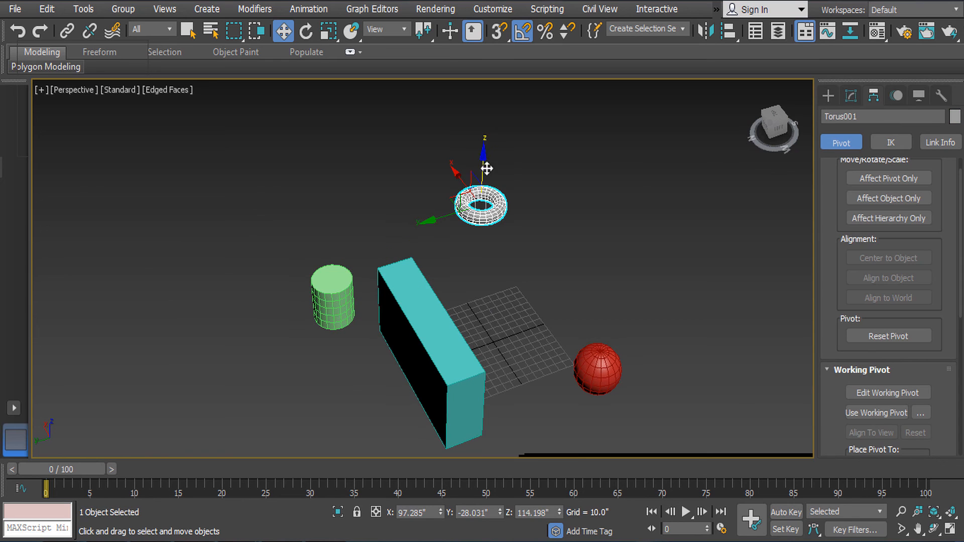
left_click_drag(486, 166, 482, 236)
left_click_drag(514, 352, 442, 284)
left_click(485, 278)
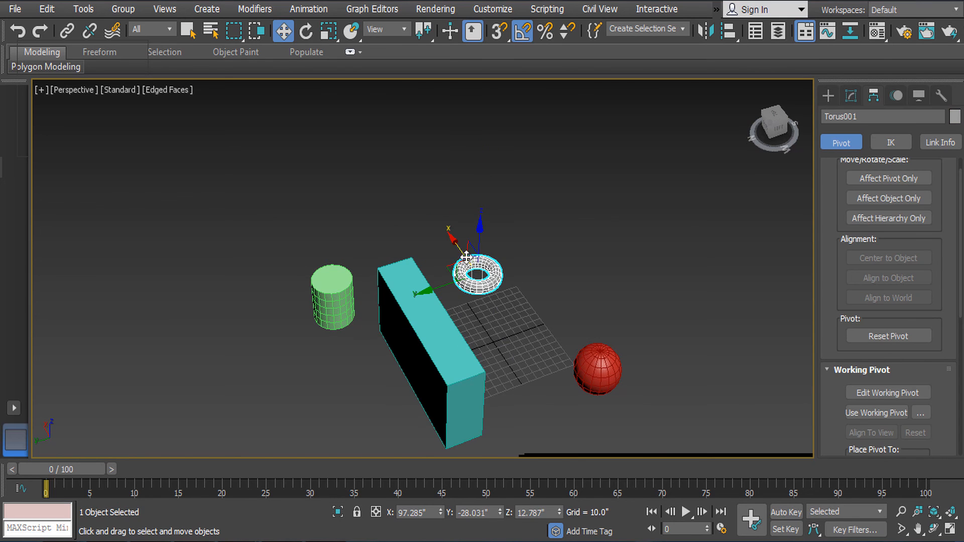
left_click_drag(479, 234, 482, 176)
Select all four objects, activate the Rotate tool, and clear the selection.
left_click_drag(157, 147, 579, 419)
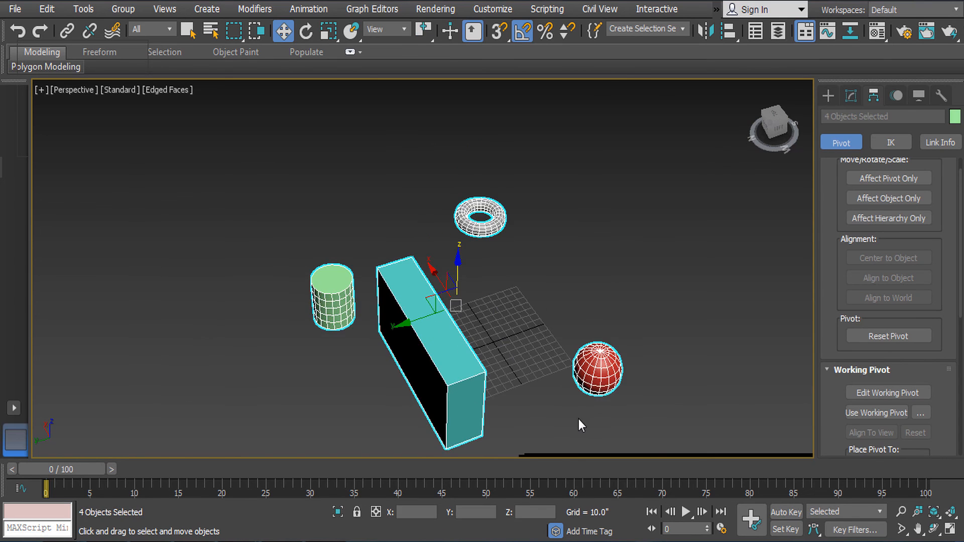
middle_click_drag(579, 419, 687, 334, "alt")
key("e")
left_click(688, 332)
key("ctrl+z")
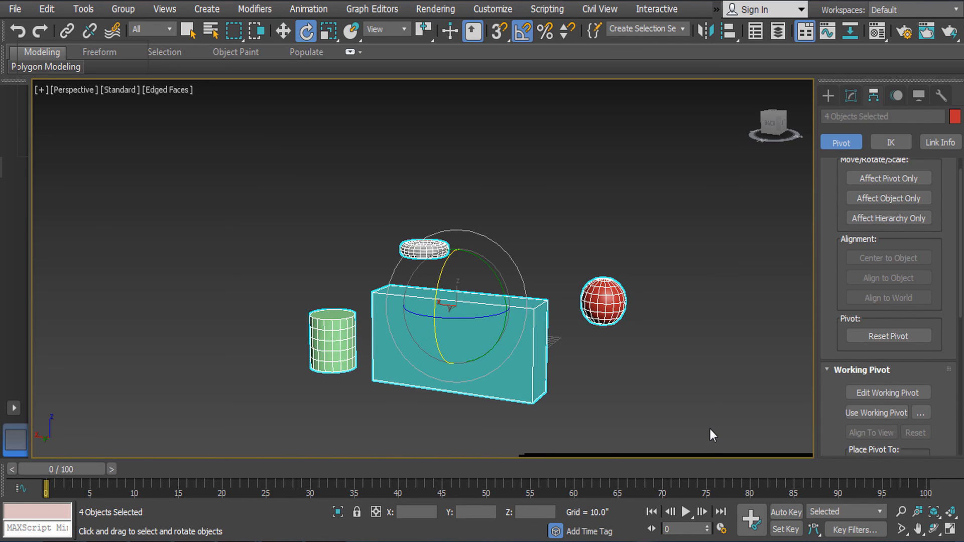
left_click(725, 403)
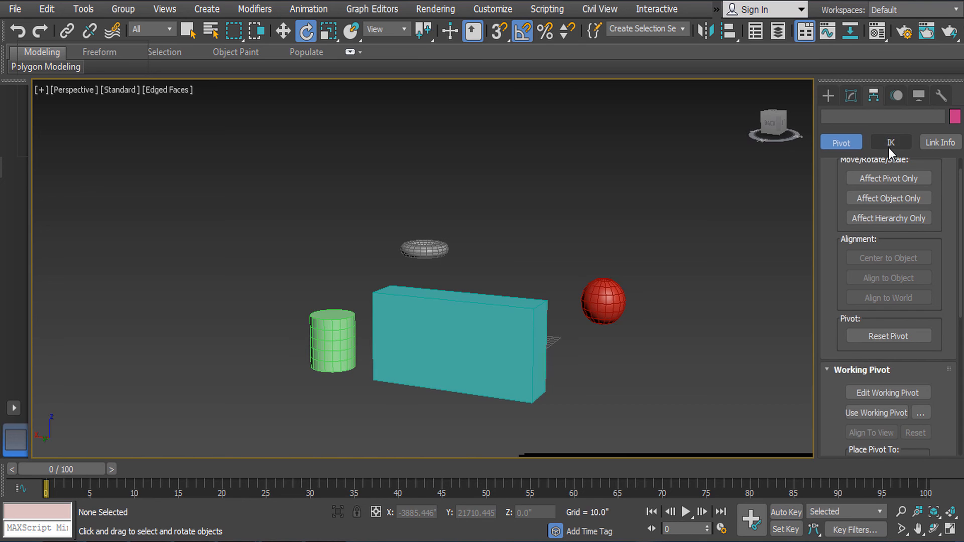
View the modifier options with the torus, box and sphere selected, return to the primitive creation options, and clear the selection.
left_click(603, 302)
left_click_drag(392, 255, 647, 451)
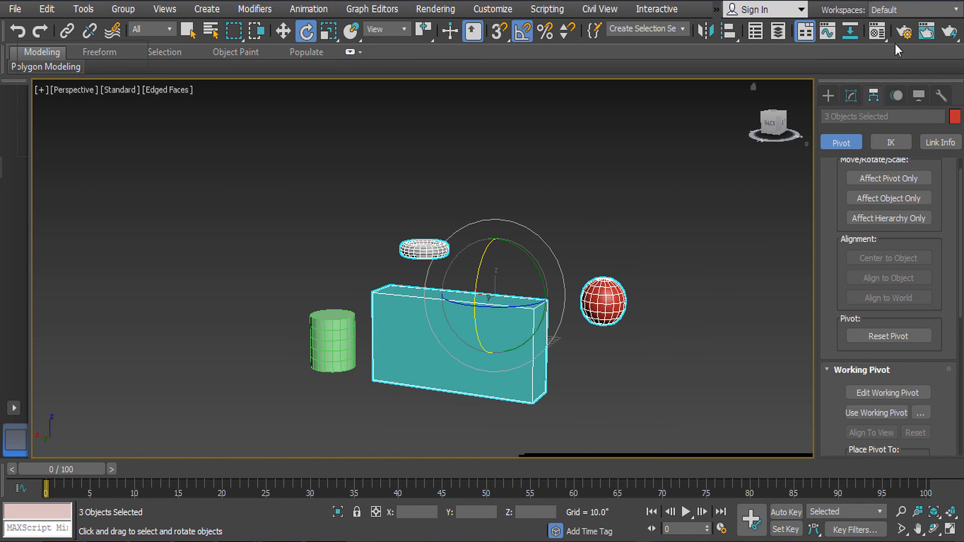
left_click(829, 95)
left_click(852, 95)
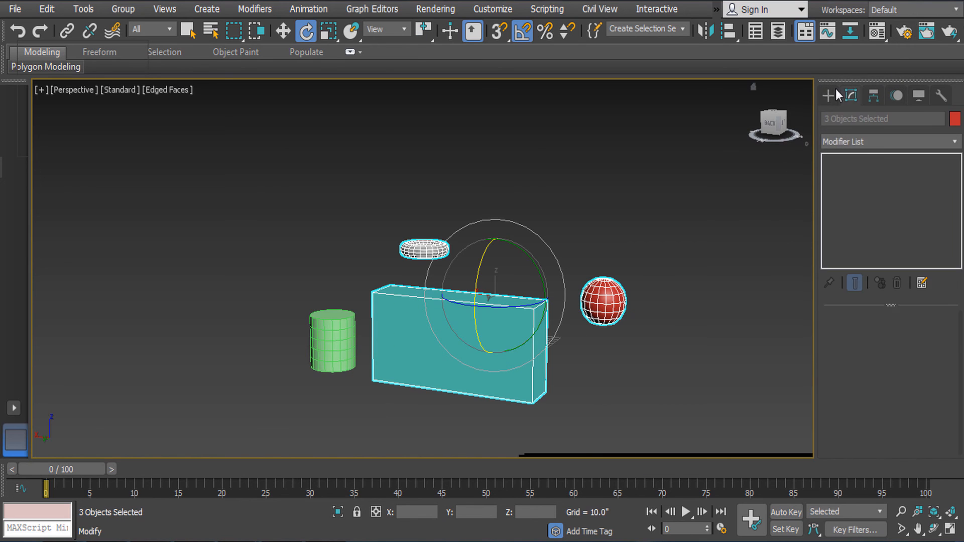
left_click(828, 96)
left_click_drag(198, 174, 625, 392)
left_click(551, 271)
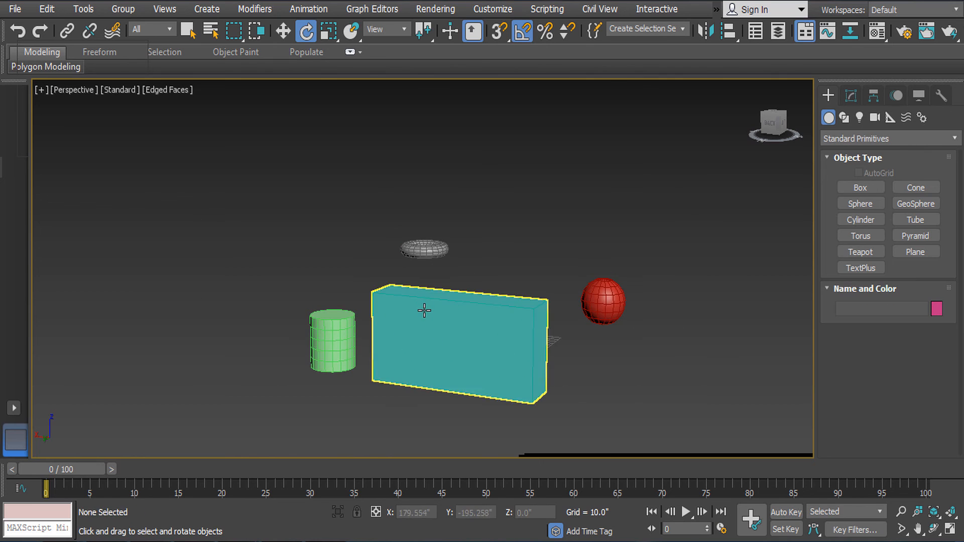
Try rotating the box freely, and undo the rotation.
left_click(425, 309)
left_click_drag(442, 346, 458, 303)
key("ctrl+z")
Check the scene in the Orthographic and Perspective views, and return to the maximized Perspective view with nothing selected.
key("alt+w")
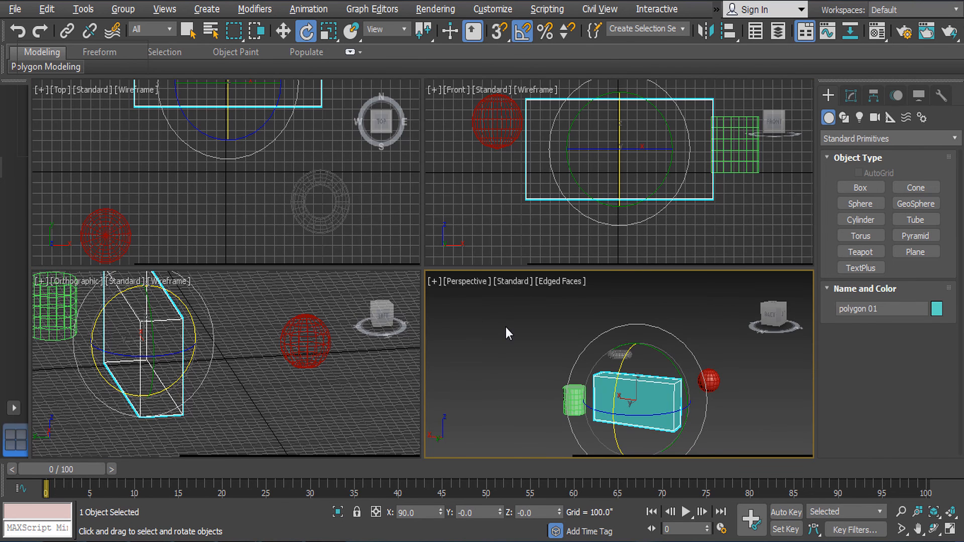
left_click(269, 390)
key("alt+w")
key("alt+w")
left_click(528, 396)
key("alt+w")
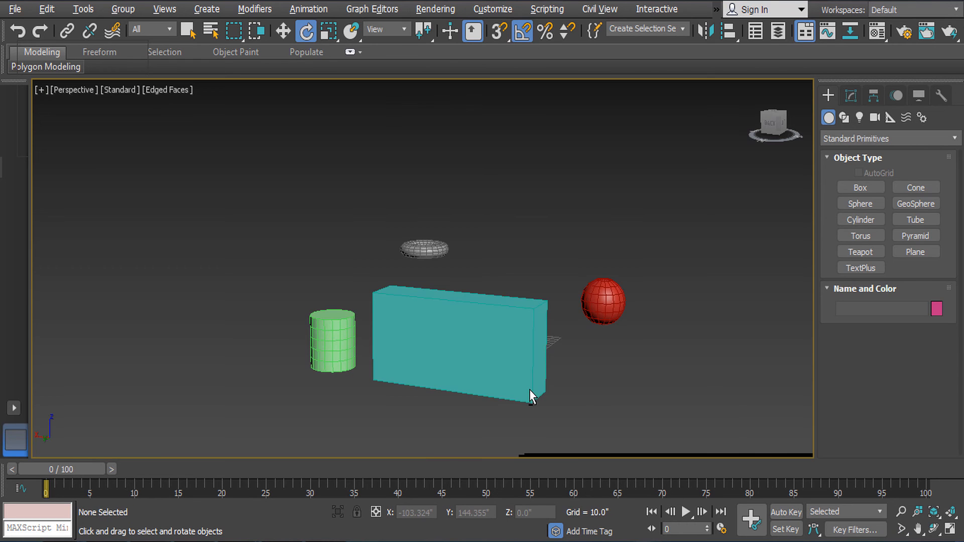
left_click(529, 394)
Select the cylinder, box, torus and sphere, and group them under the name Group001.
left_click_drag(218, 168, 718, 415)
middle_click_drag(718, 416, 624, 241, "alt")
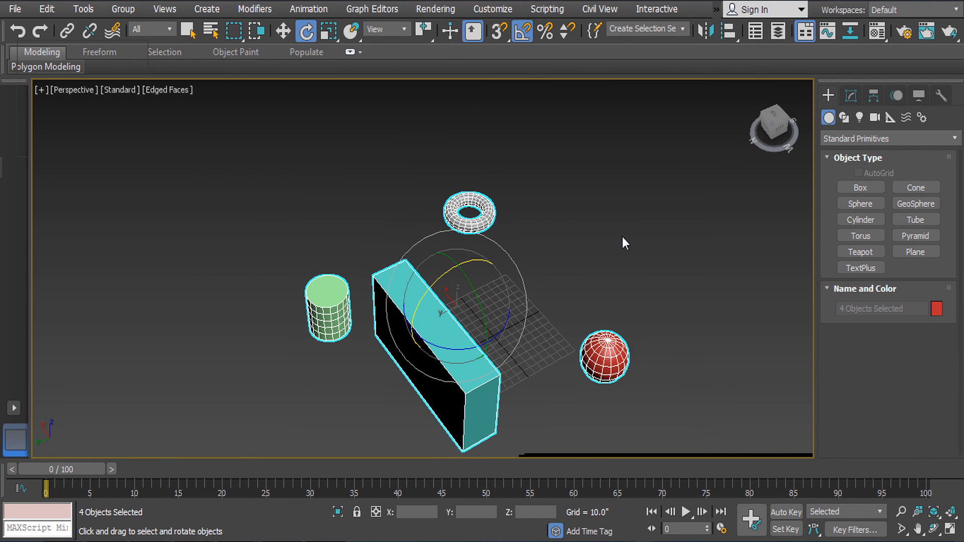
left_click_drag(223, 177, 713, 414)
left_click(123, 9)
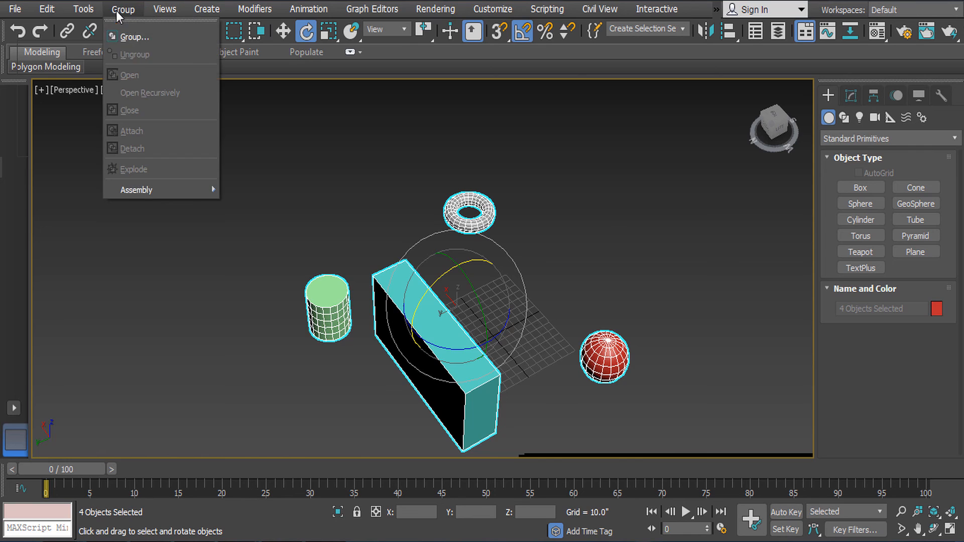
left_click(158, 41)
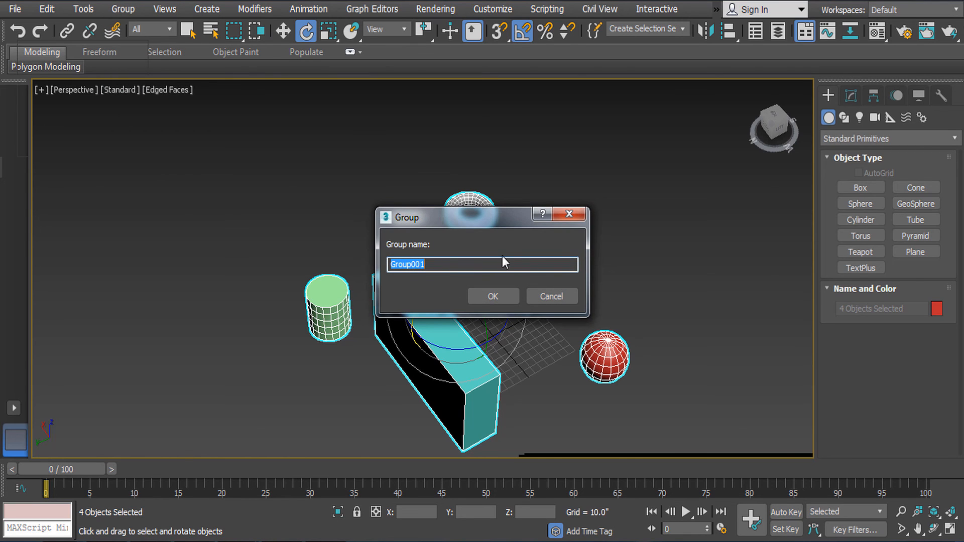
left_click(505, 300)
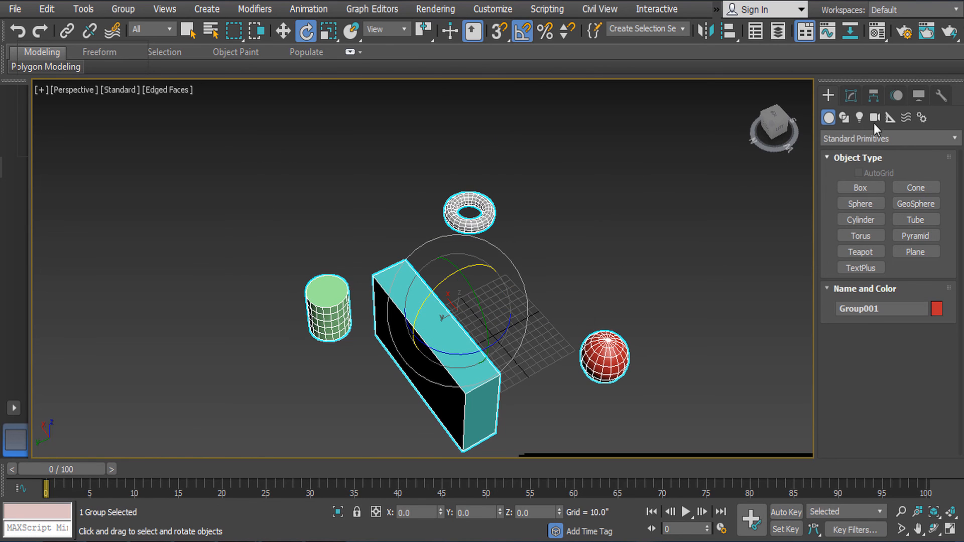
View the group's modifier options, return to the primitive creation options, and deselect the group.
left_click(854, 93)
left_click(830, 96)
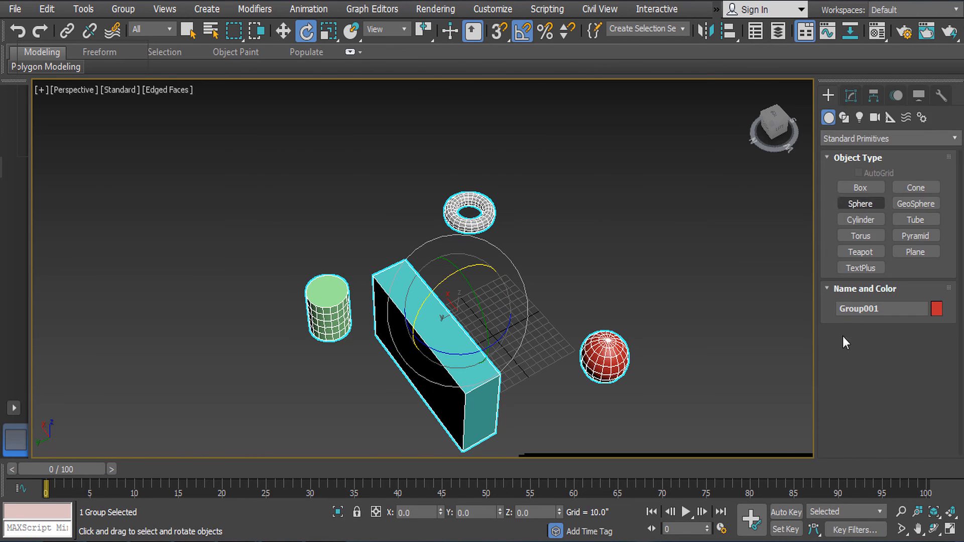
left_click(702, 223)
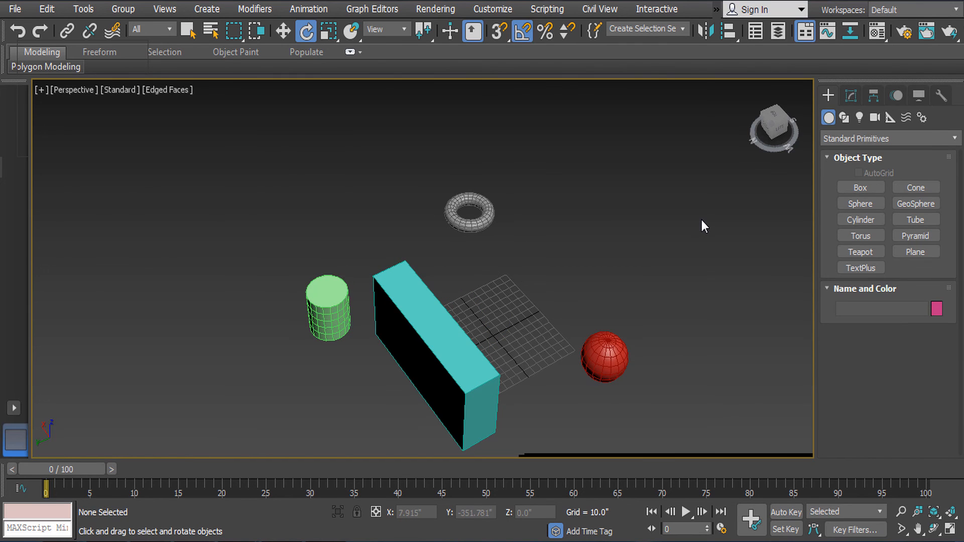